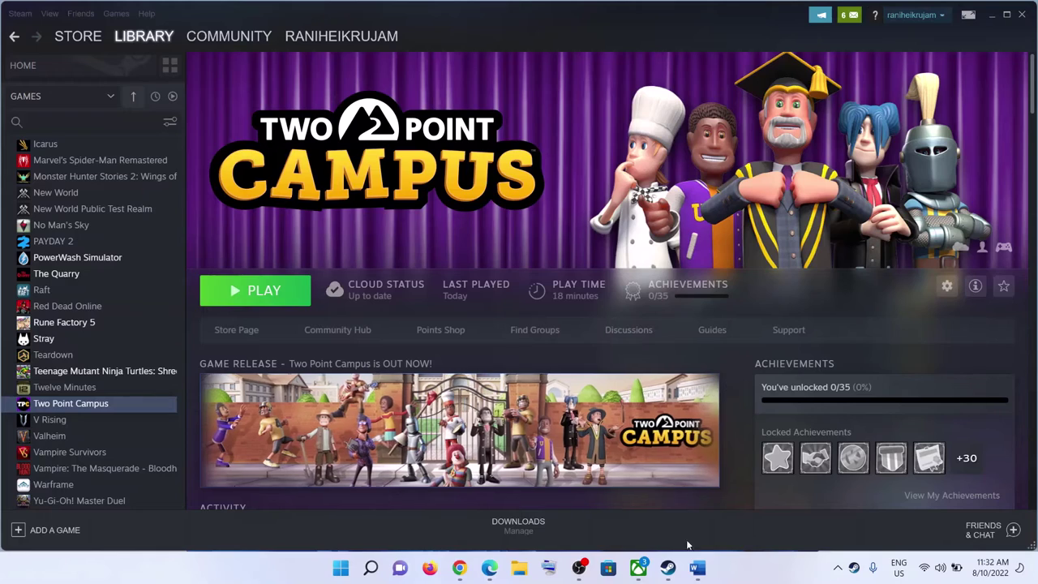
Step: Check the Start menu power options, then close them without restarting
click(697, 569)
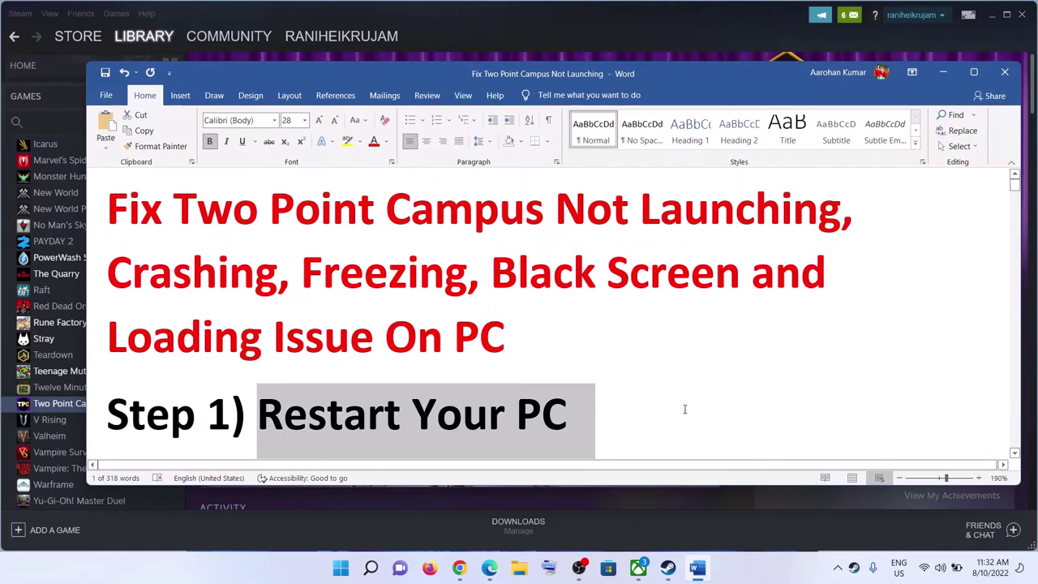
click(936, 74)
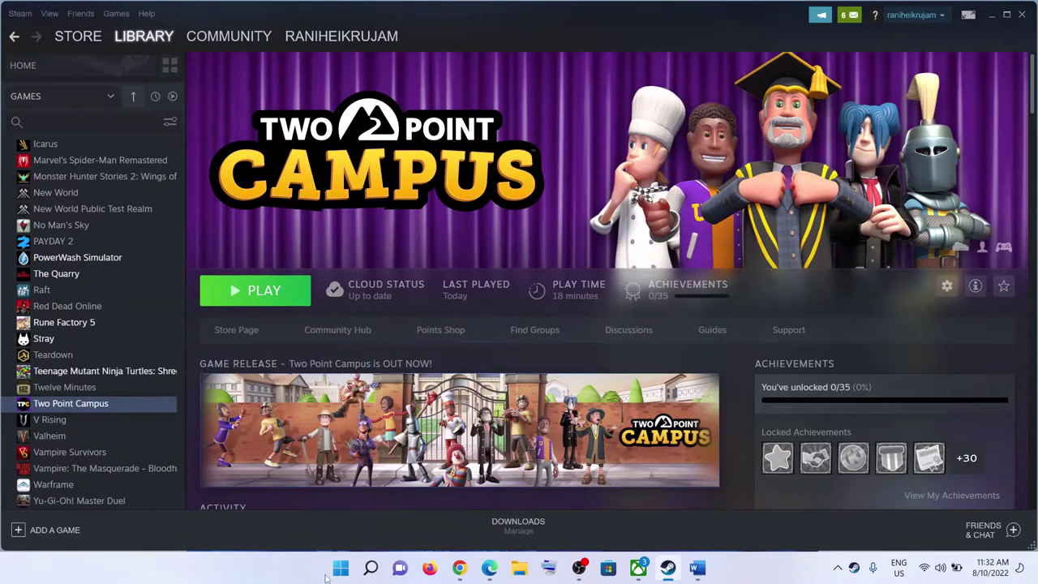
click(341, 567)
click(685, 520)
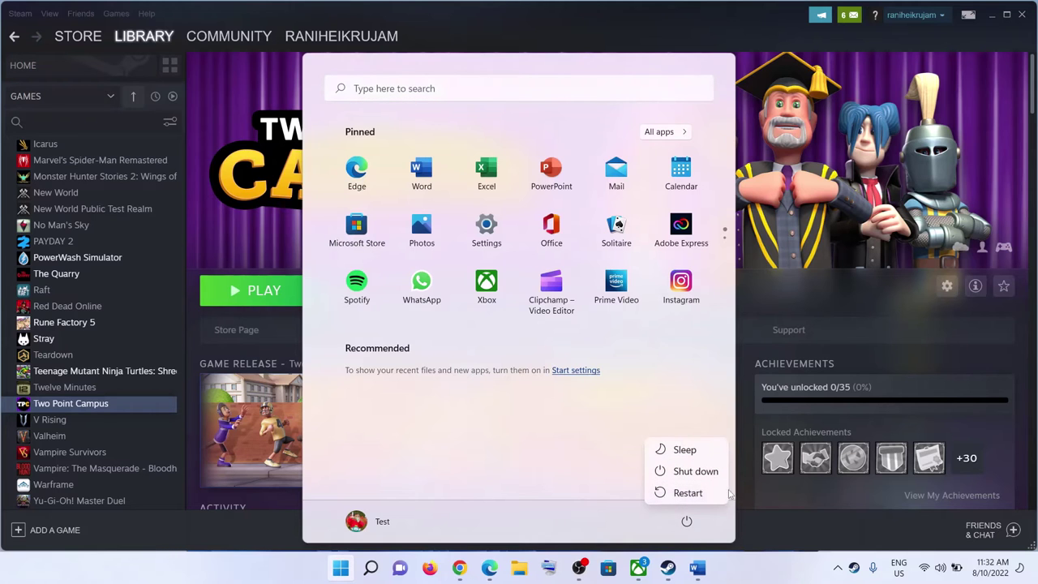
click(764, 567)
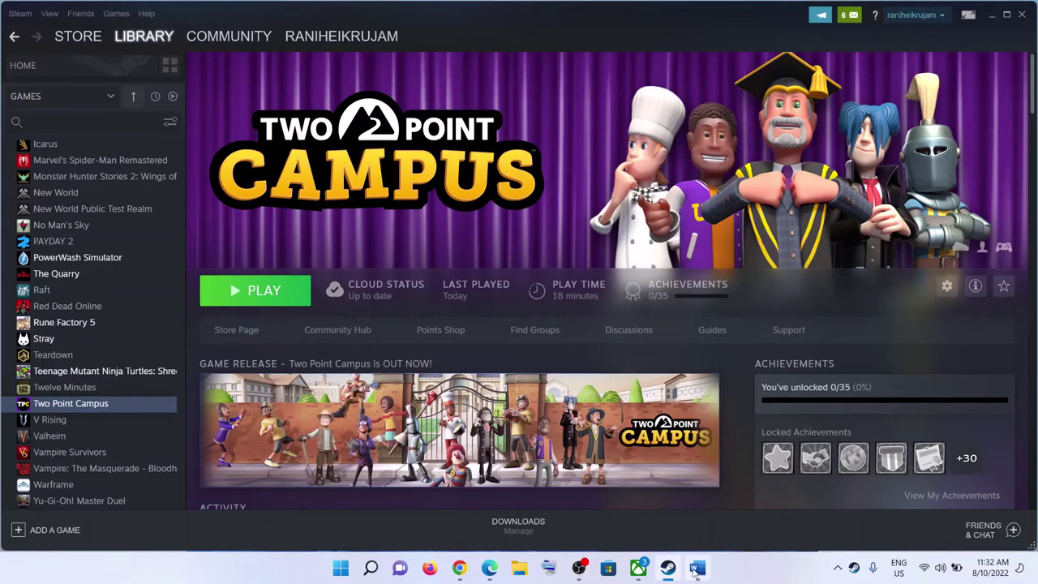
Step: Review Step 2 about switching to the beta version in the troubleshooting guide
click(696, 569)
scroll(519, 319, down, 5)
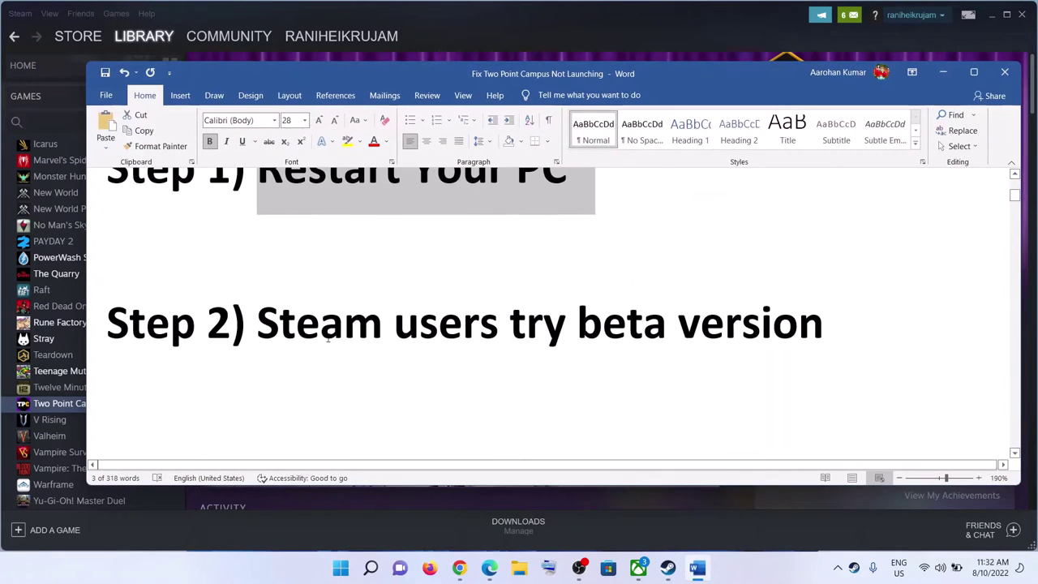
drag(258, 325, 822, 324)
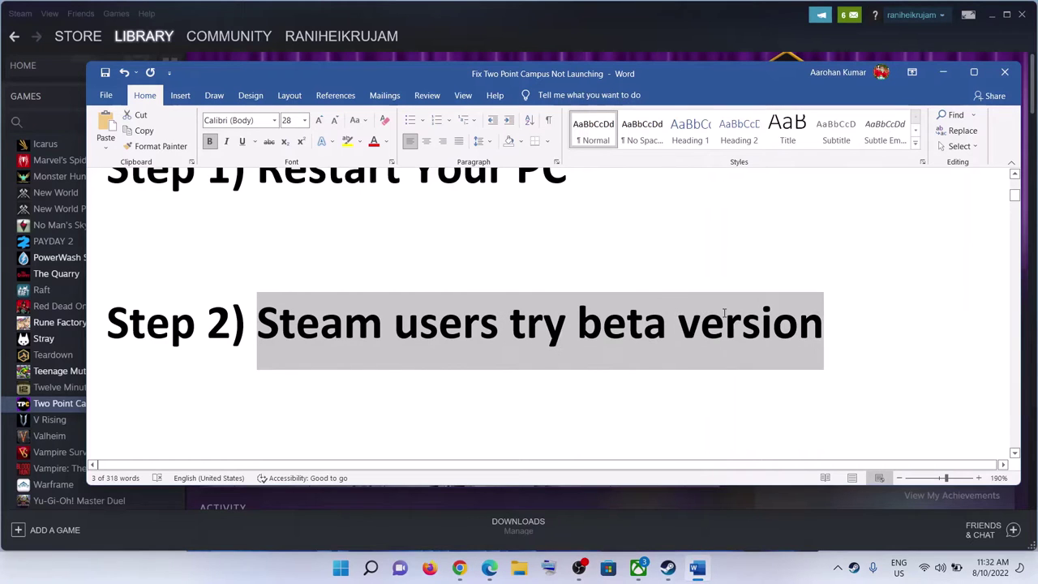
click(942, 72)
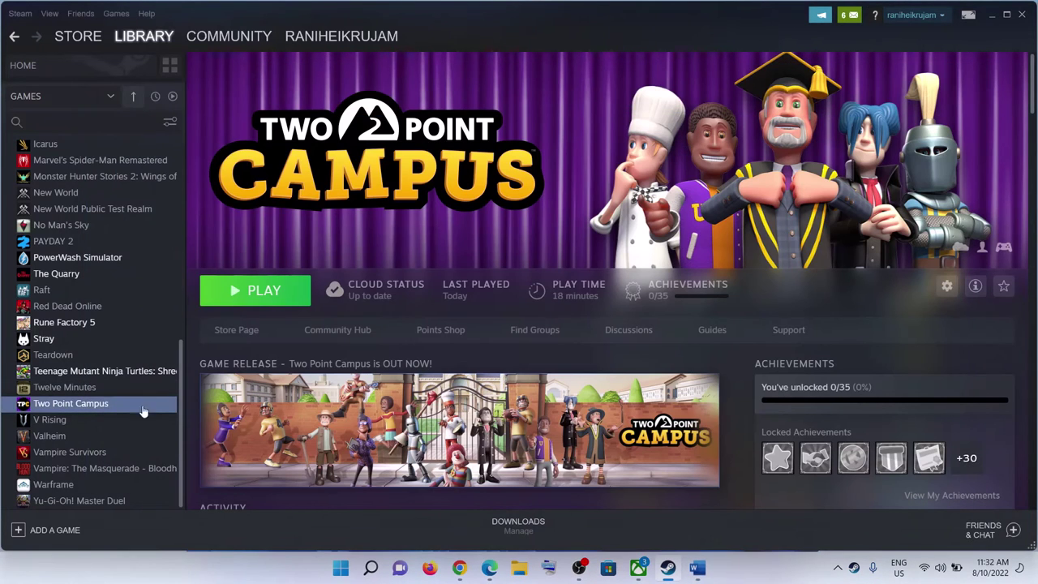
Step: Opt Two Point Campus into patch_beta in its Steam Betas properties
right_click(60, 410)
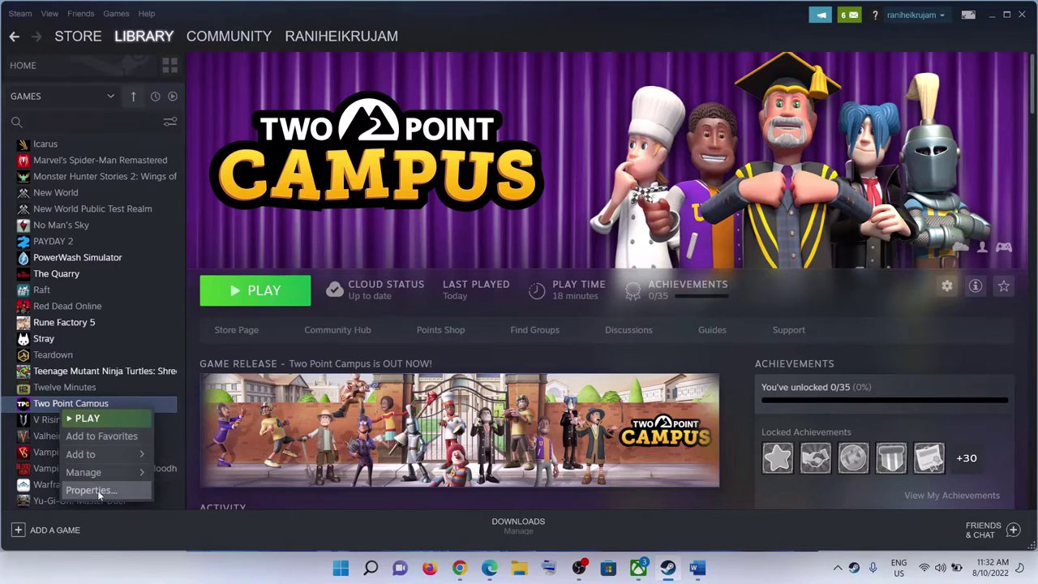
click(81, 489)
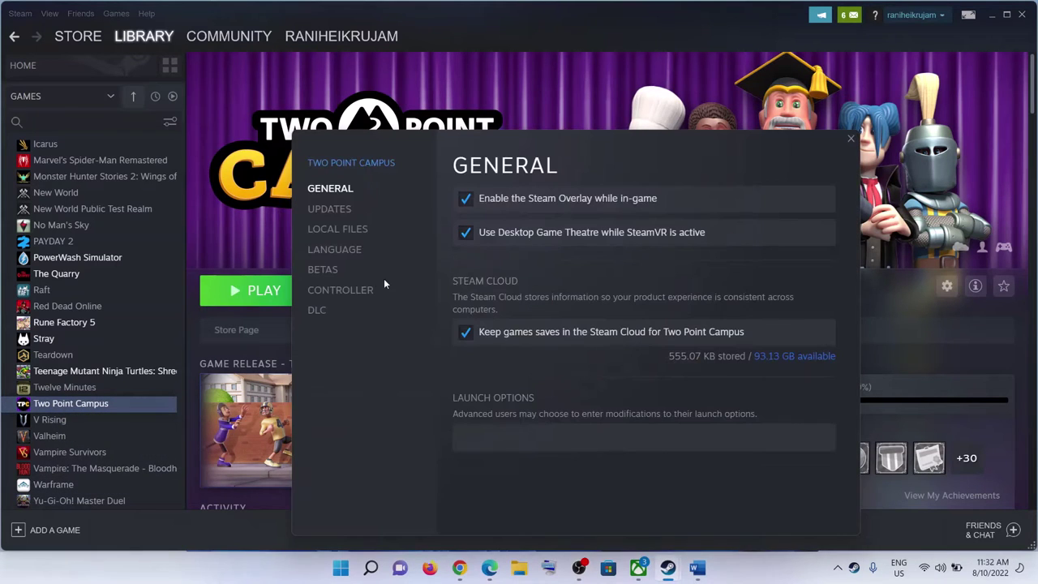
click(323, 271)
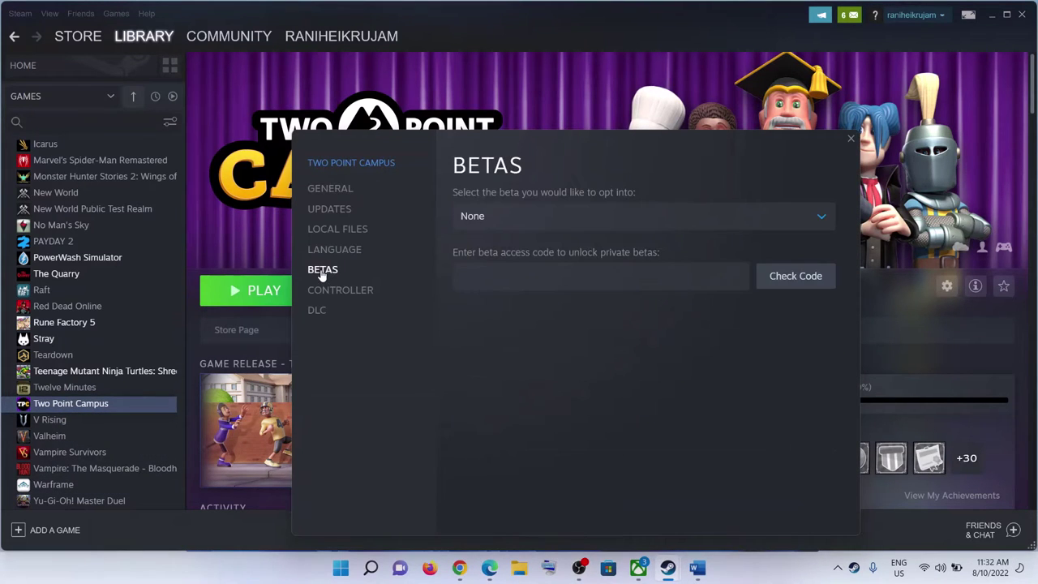
click(821, 221)
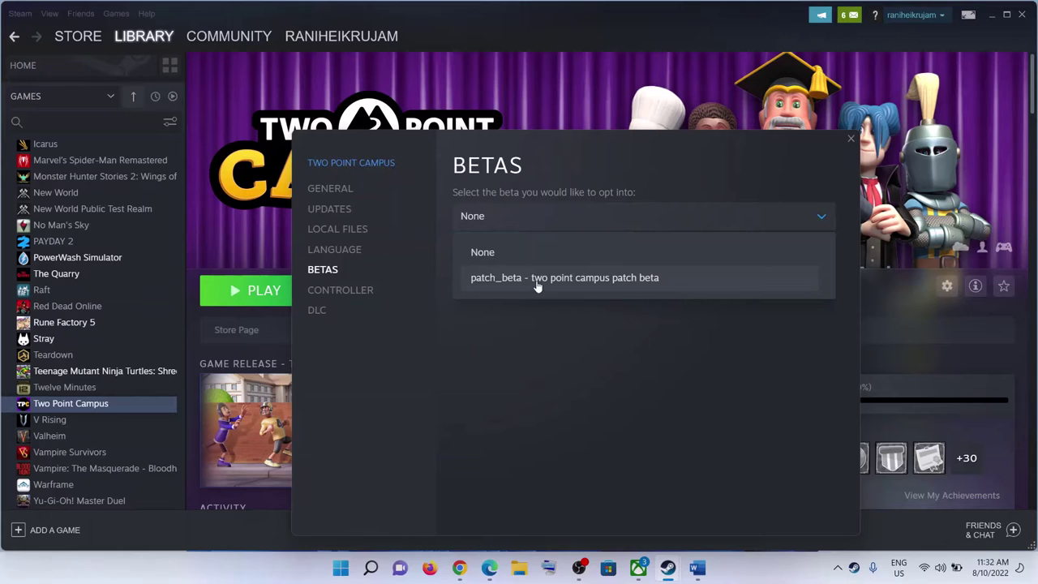
click(585, 280)
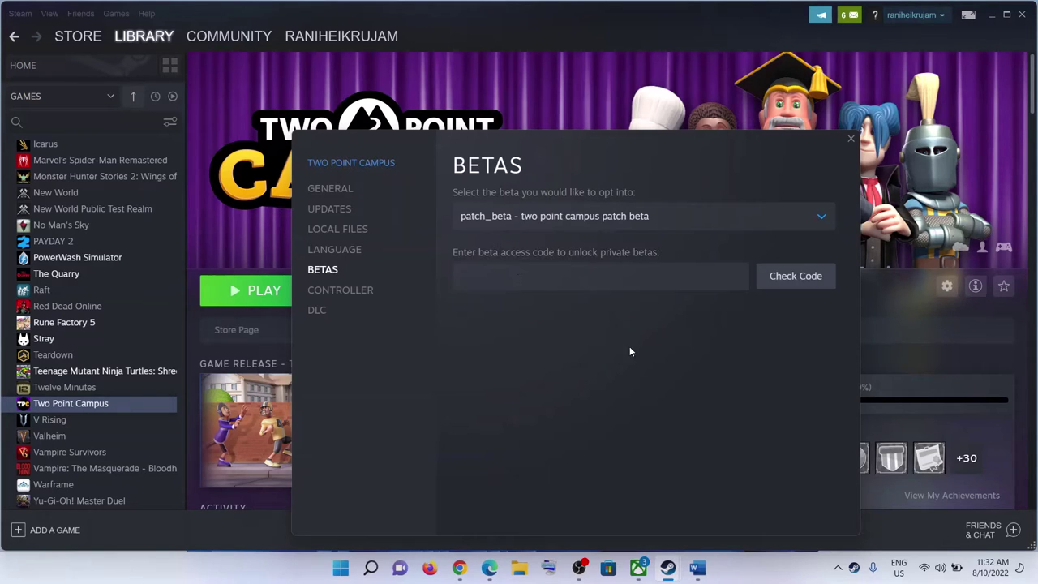
click(851, 142)
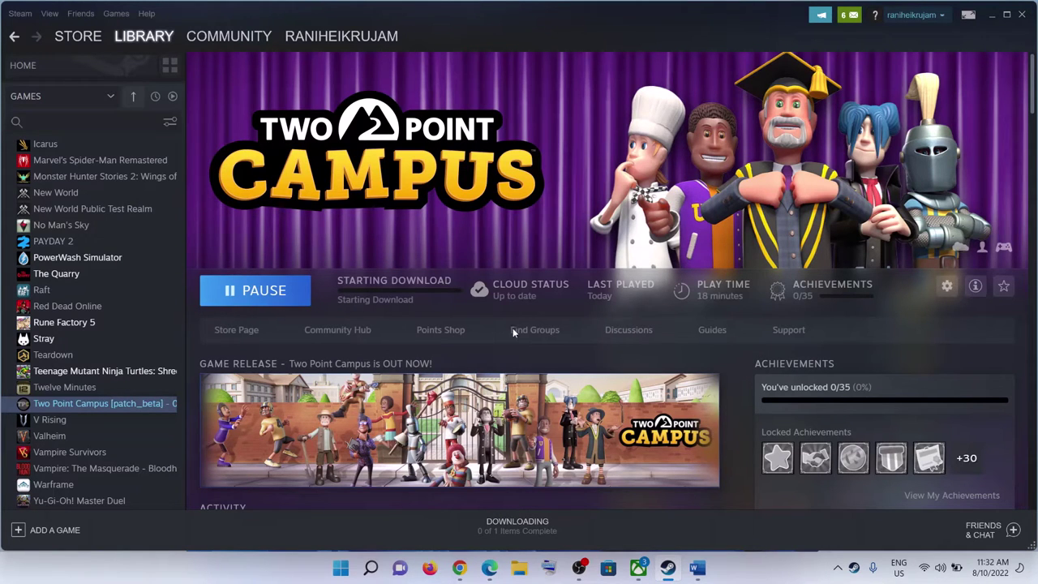
Step: Review Step 3 about disconnecting controllers when using keyboard and mouse
click(697, 568)
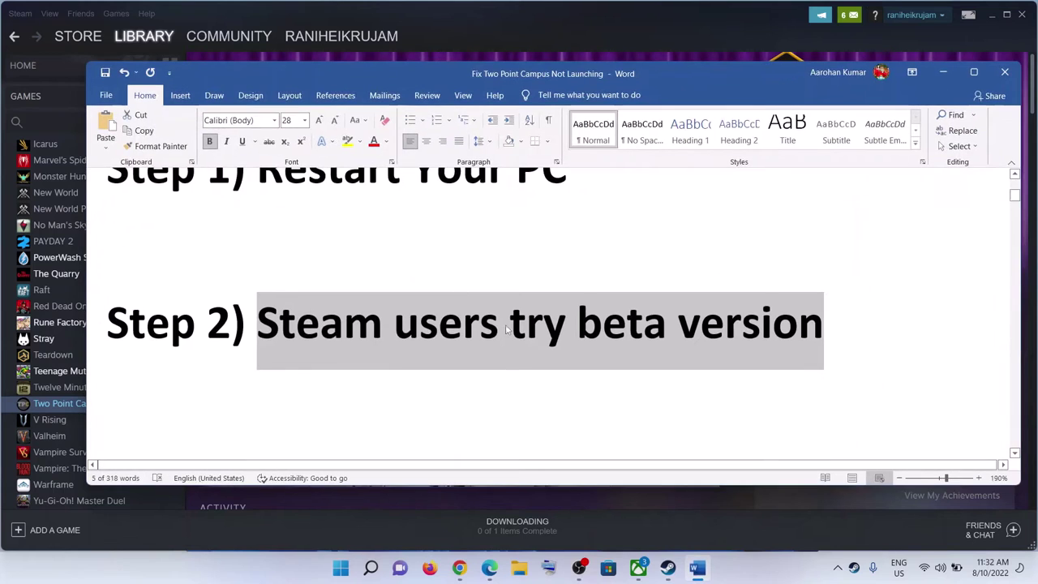
scroll(502, 329, down, 3)
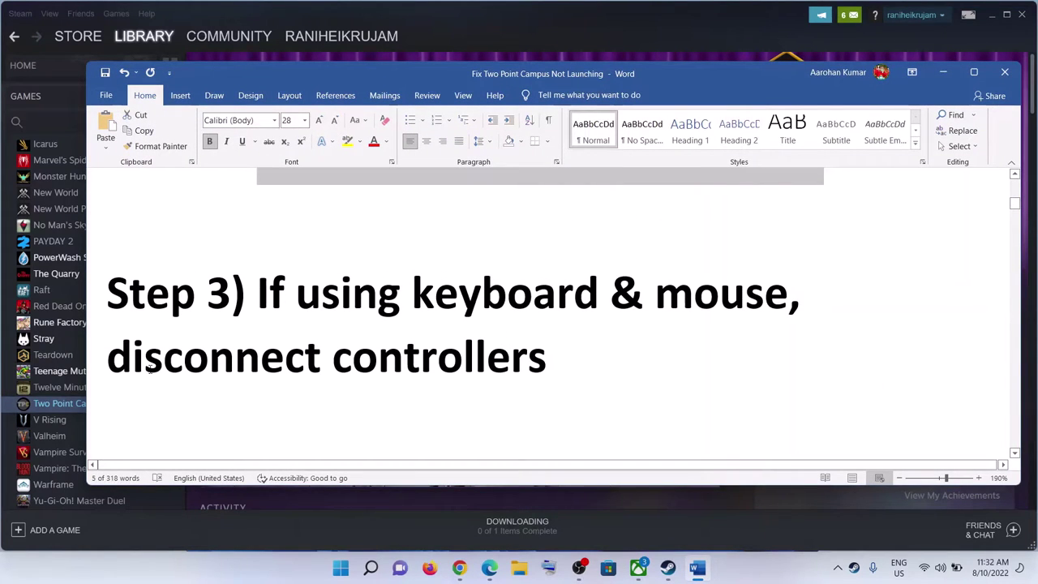
drag(147, 367, 545, 365)
drag(285, 292, 744, 292)
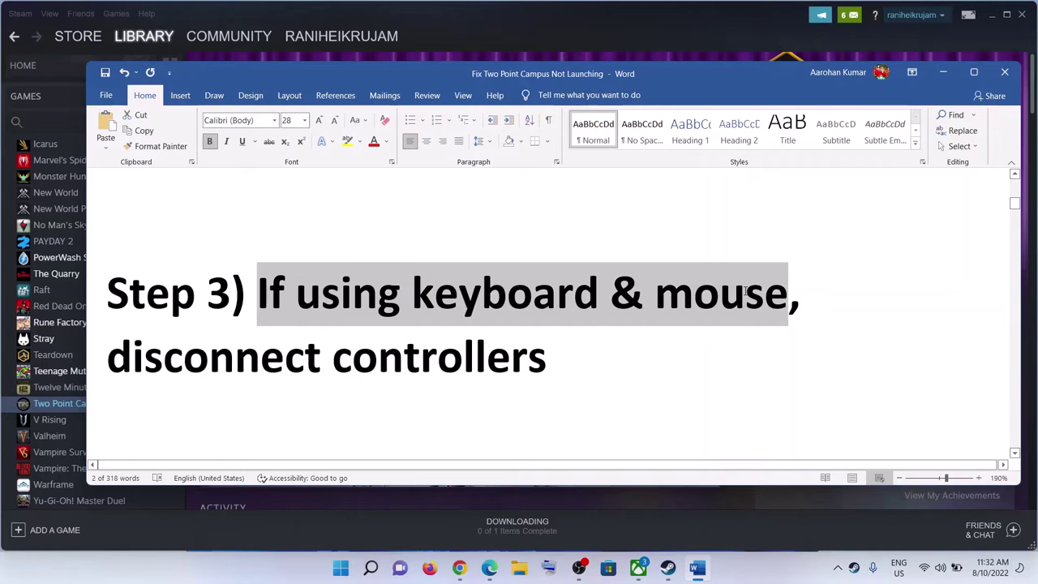
drag(118, 364, 543, 364)
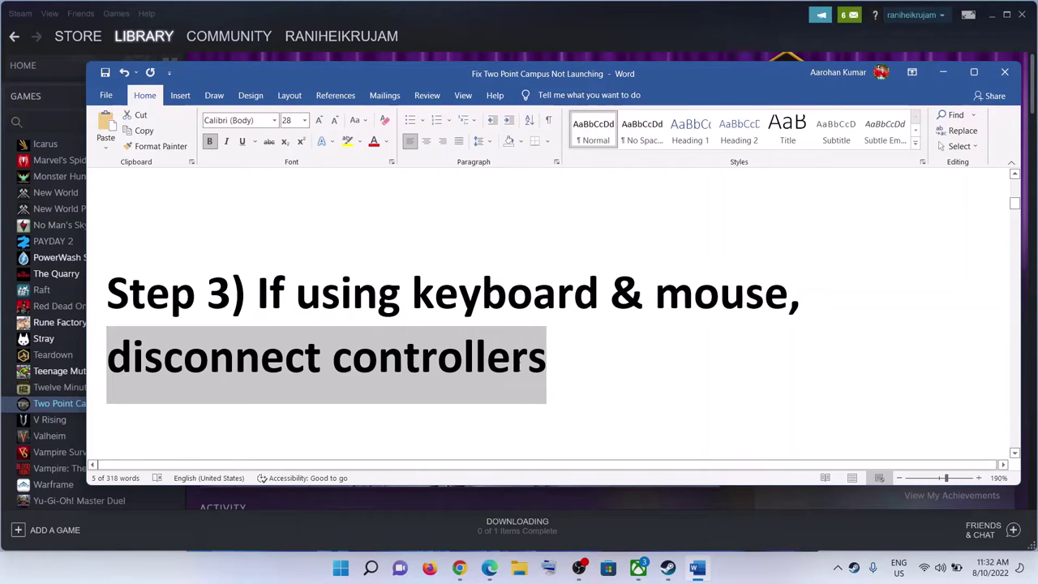
click(245, 300)
Step: Highlight Step 4's date and time text and bring up the taskbar clock's menu
scroll(556, 324, down, 5)
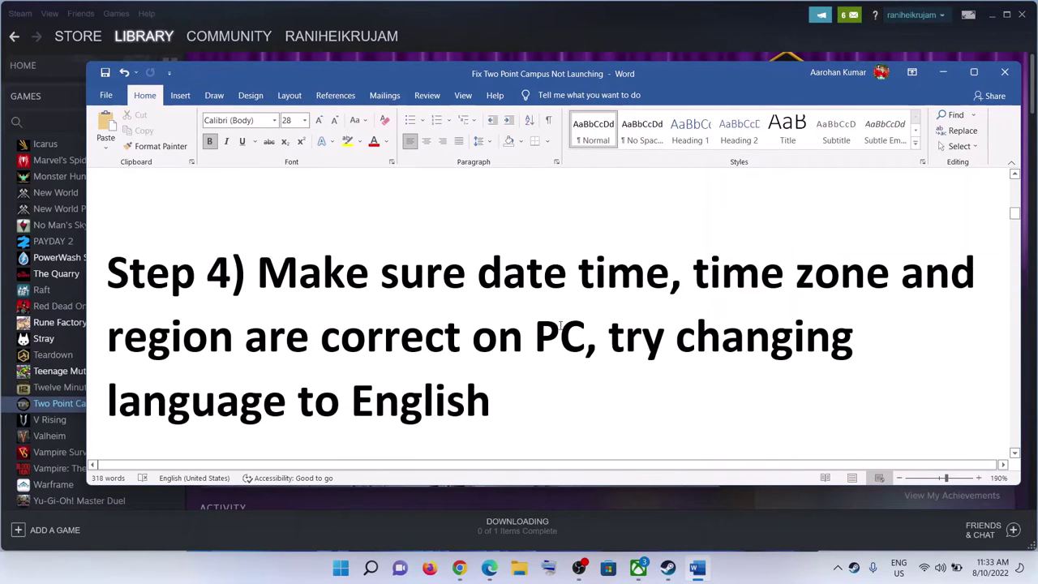
drag(258, 267, 533, 333)
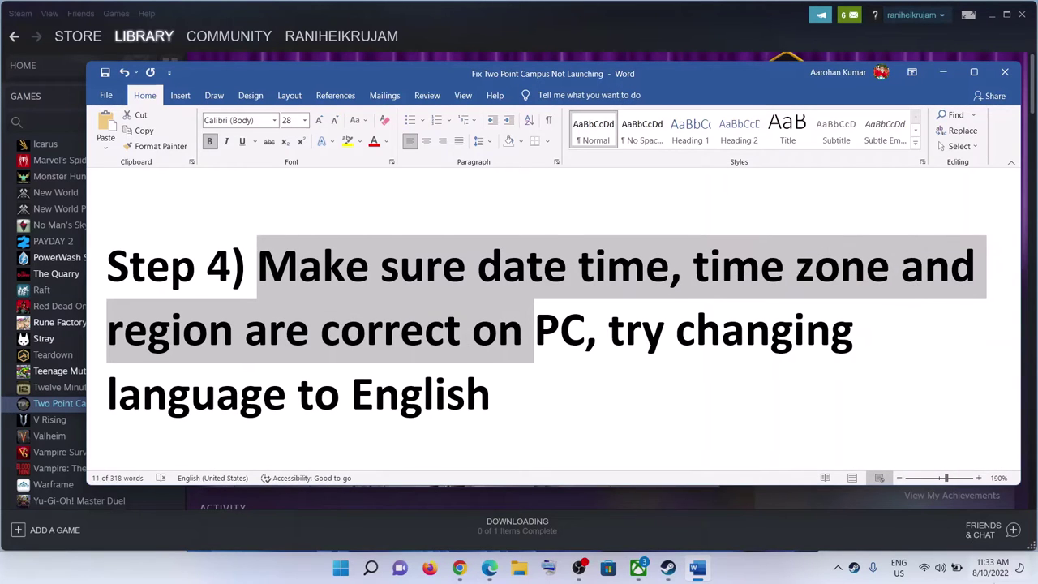
right_click(987, 575)
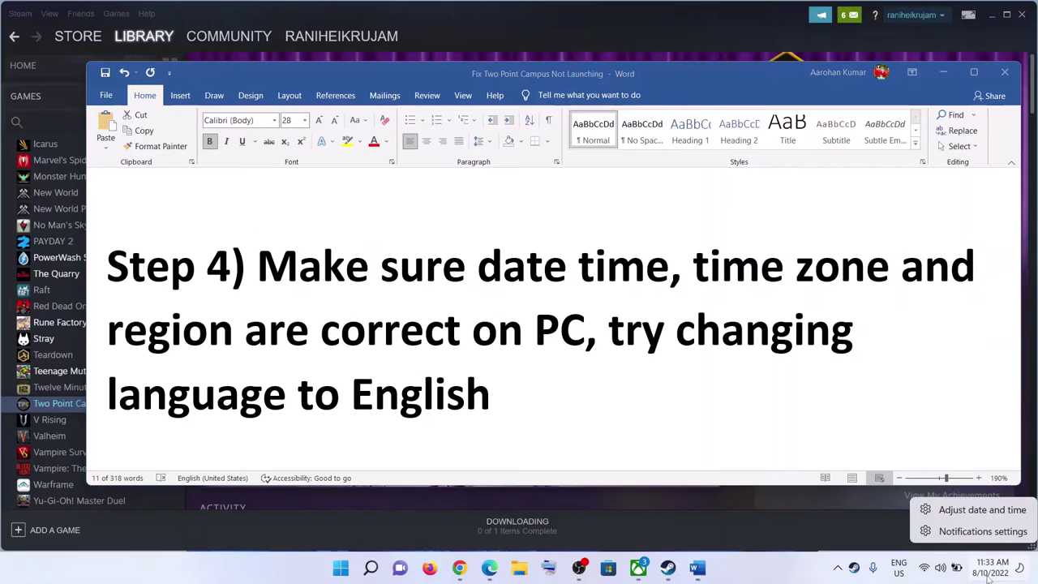
Step: Resync the Windows clock from the Date & time settings
click(976, 513)
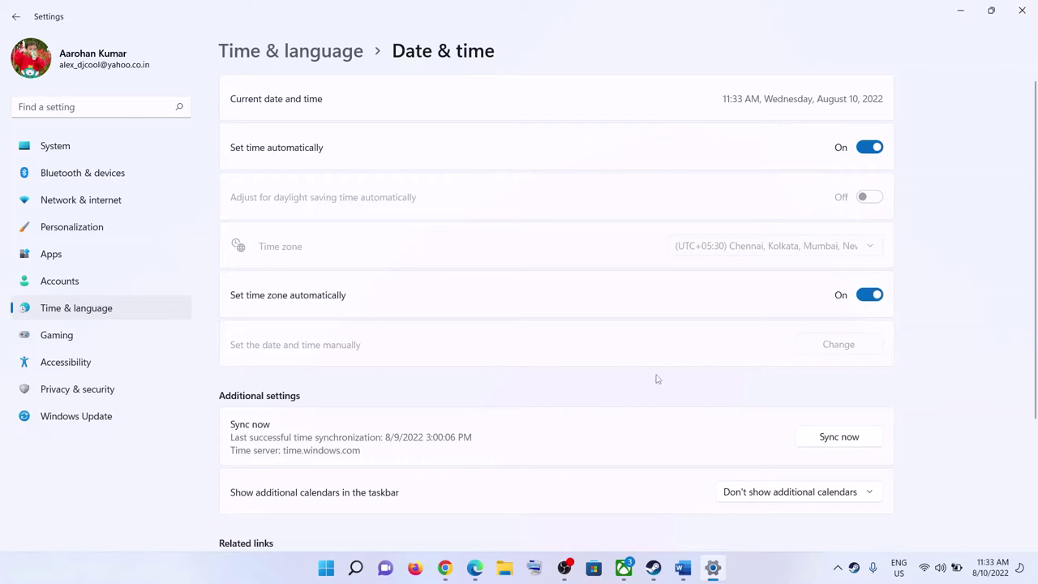
scroll(661, 376, down, 3)
scroll(889, 332, up, 3)
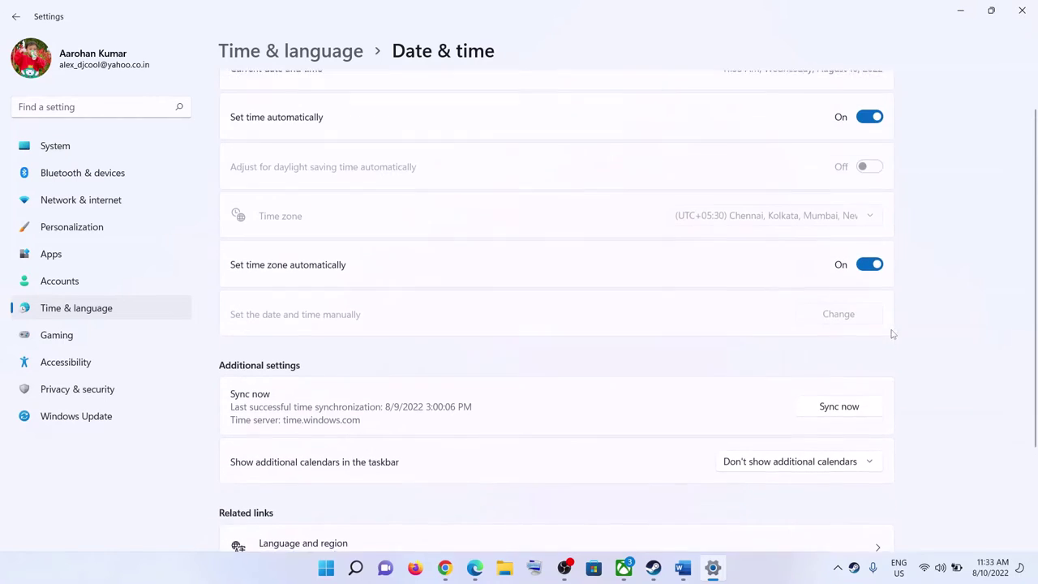
click(840, 439)
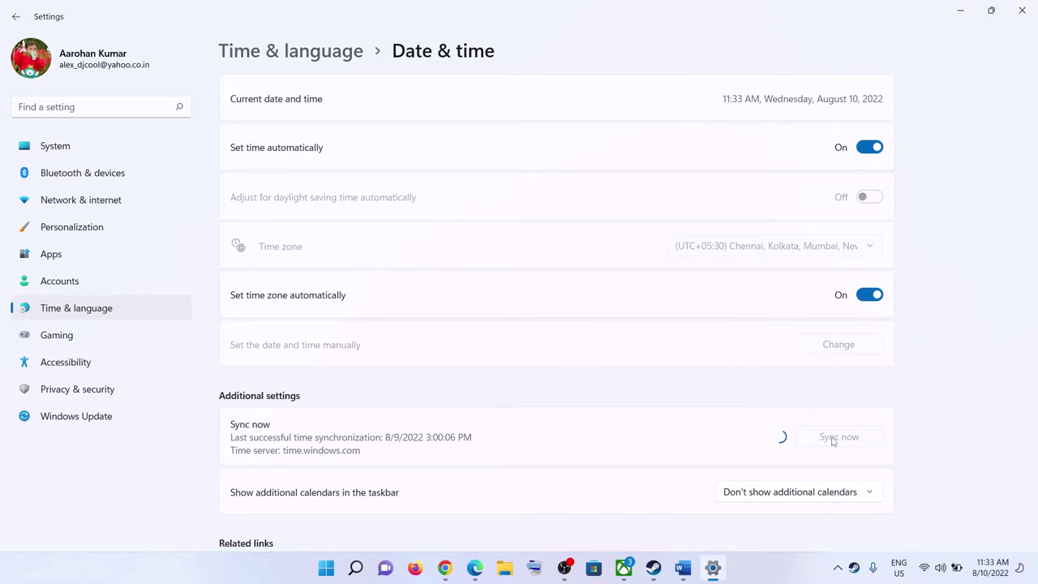
Step: Confirm India as the country or region in Language & region, then close Settings
click(85, 313)
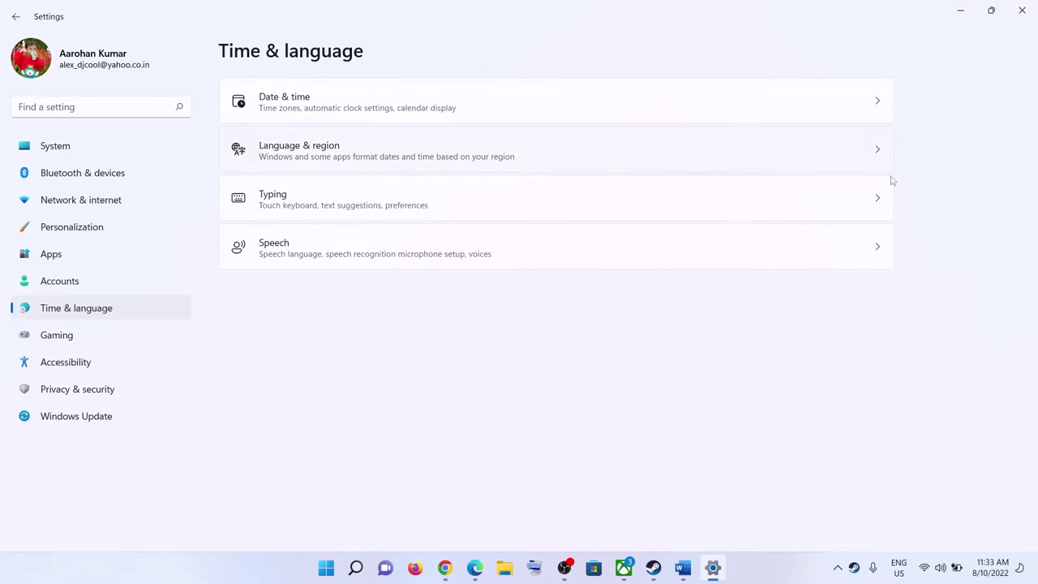
click(812, 168)
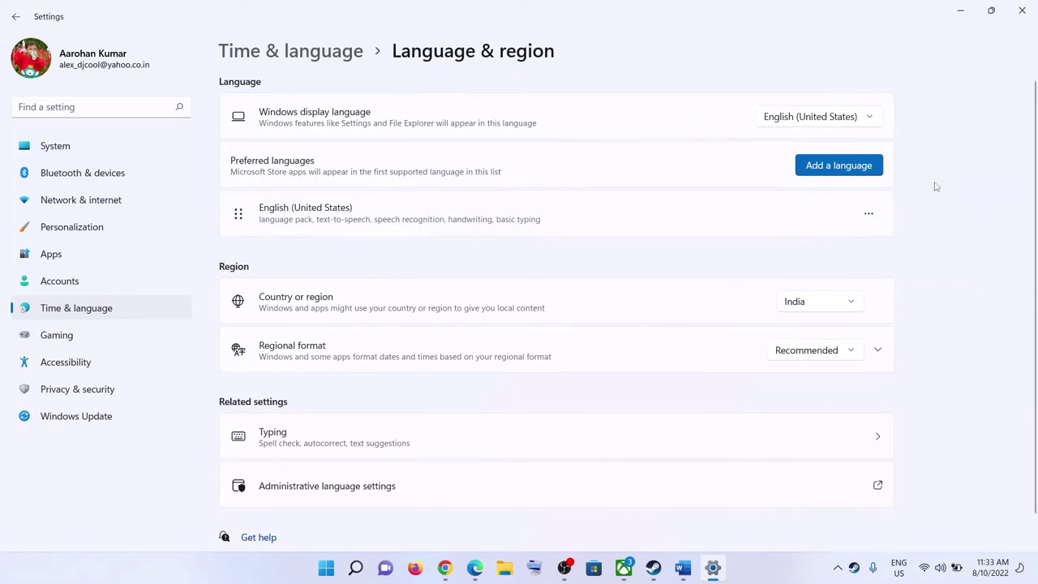
click(812, 309)
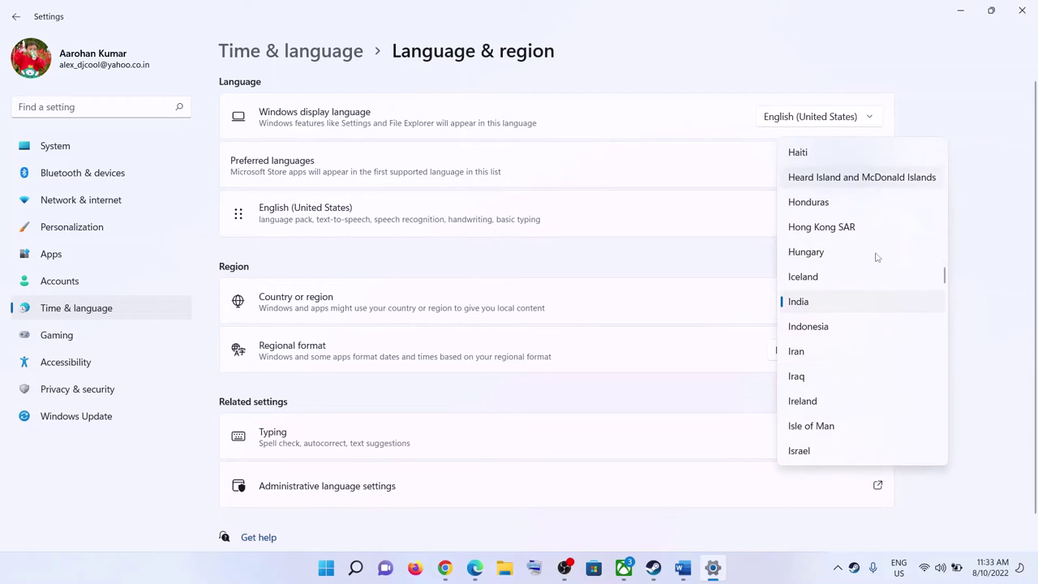
click(1003, 186)
click(1022, 13)
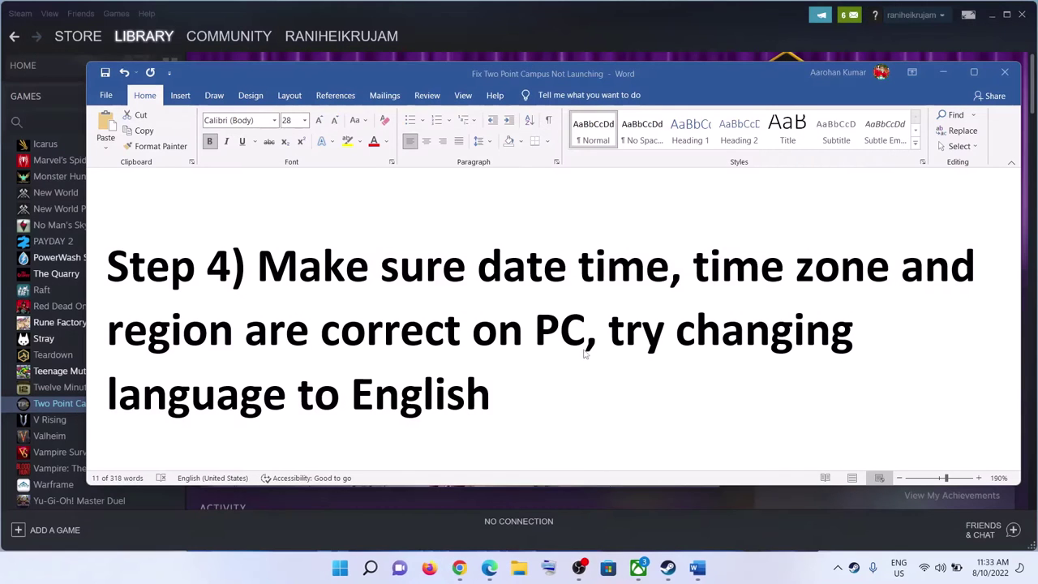
Step: Check that keyboard layouts English (United States) and English (India) are installed
shift+click(496, 398)
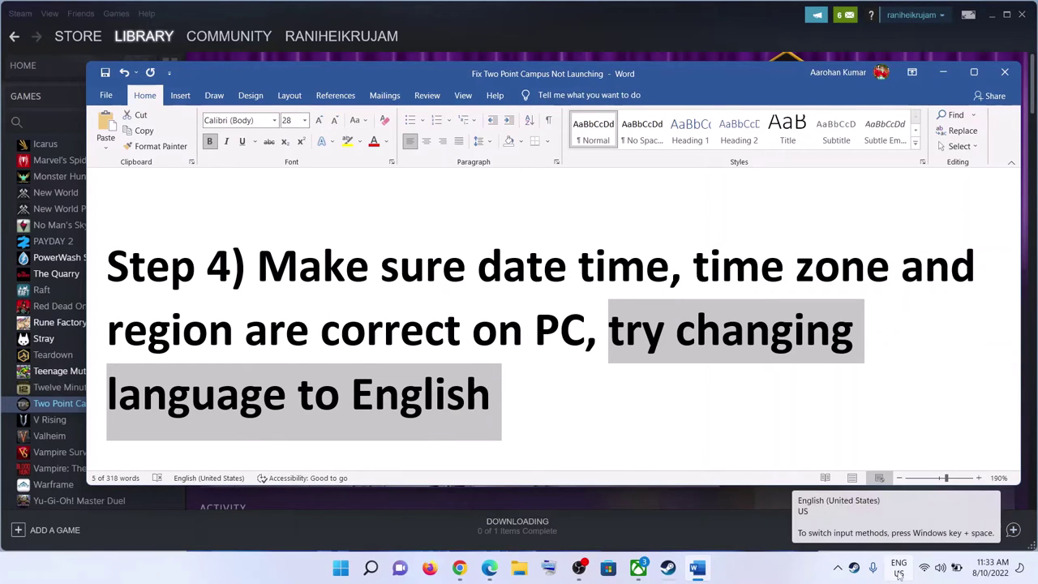
click(898, 572)
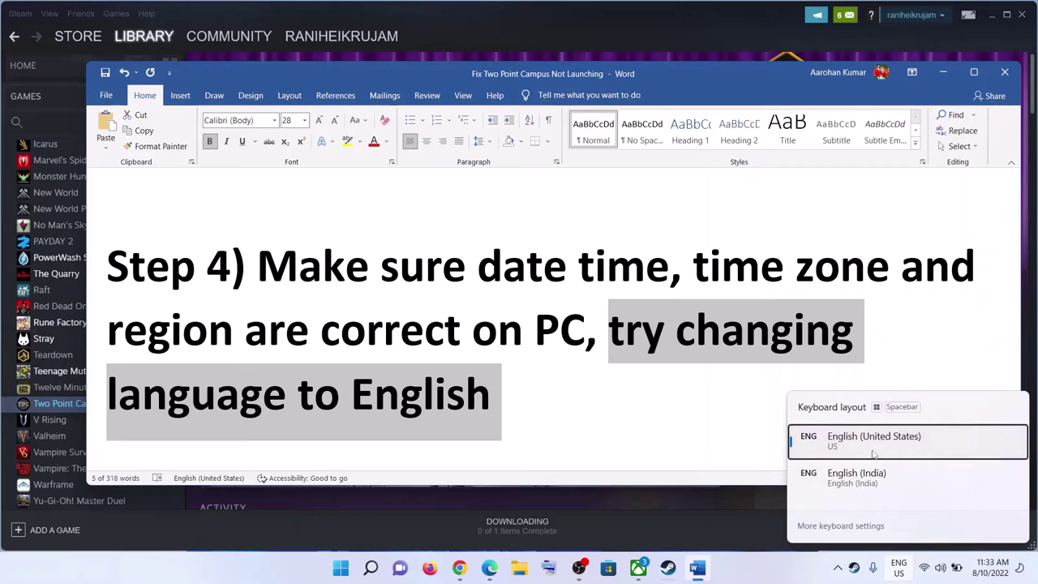
click(692, 417)
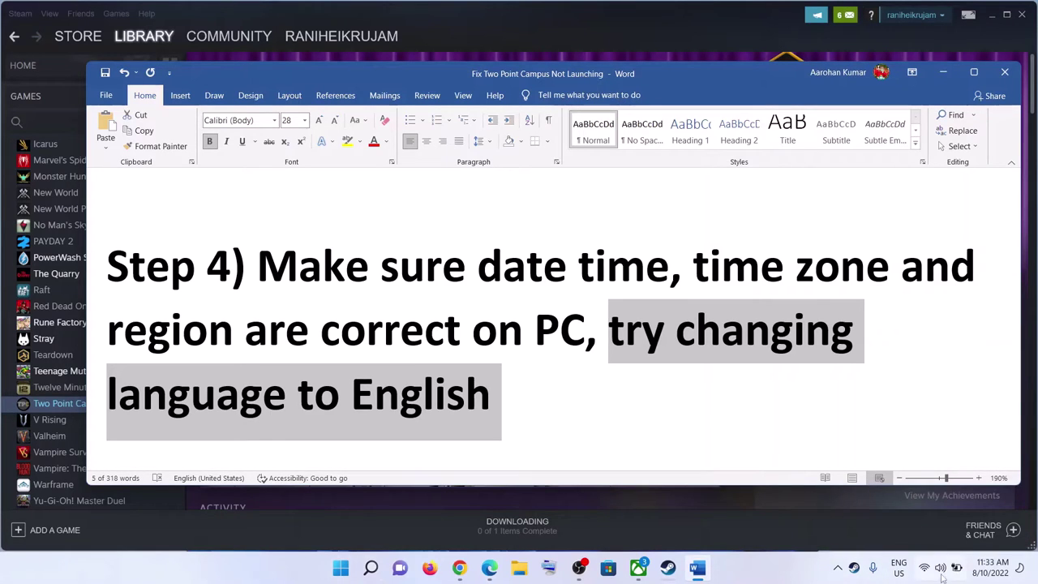
click(902, 571)
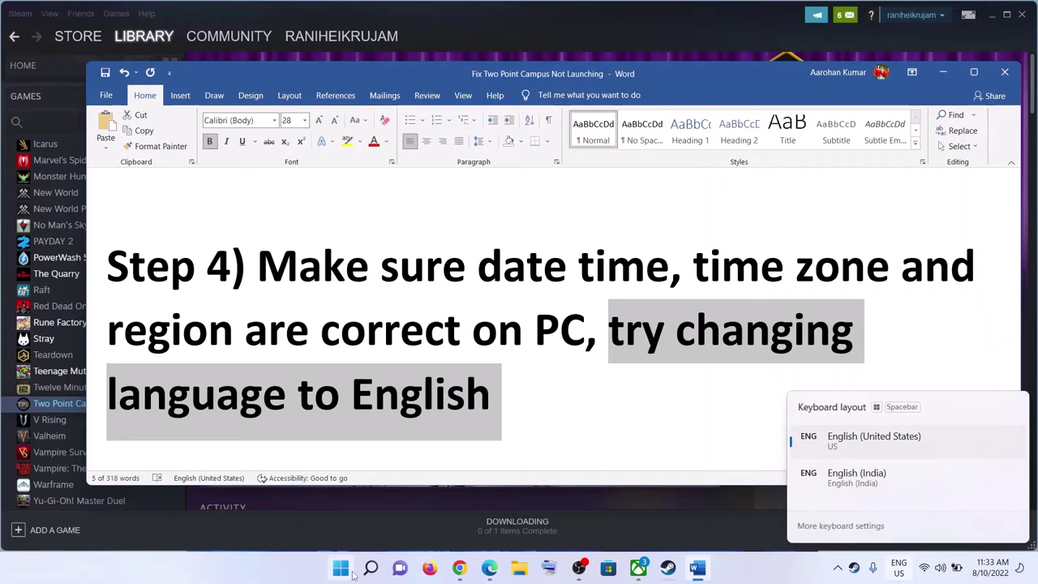
click(393, 484)
key(super)
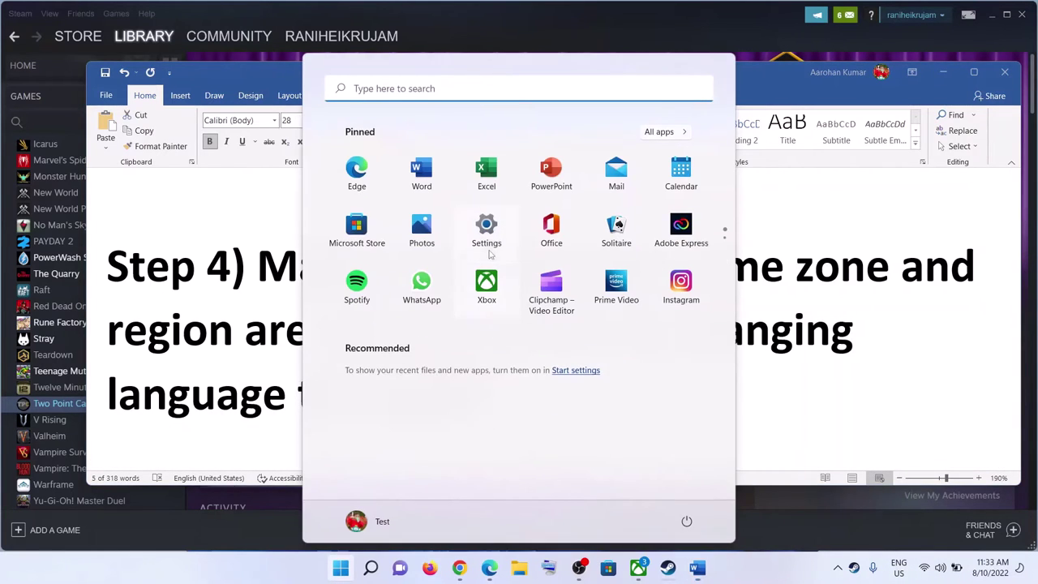
Step: Search 'english' under Add a language, cancel, and review English (United States)'s options
click(487, 229)
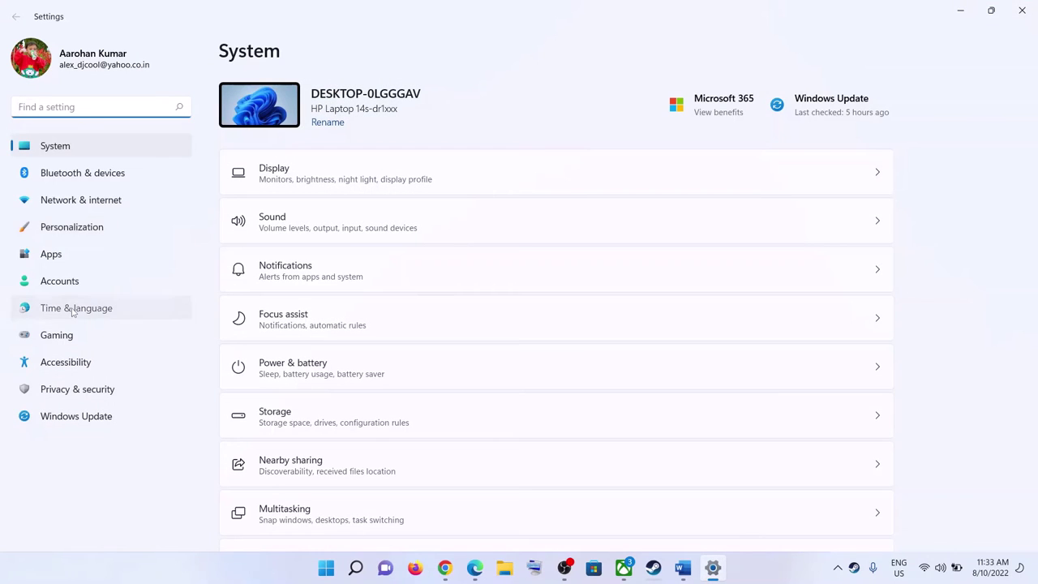
click(73, 311)
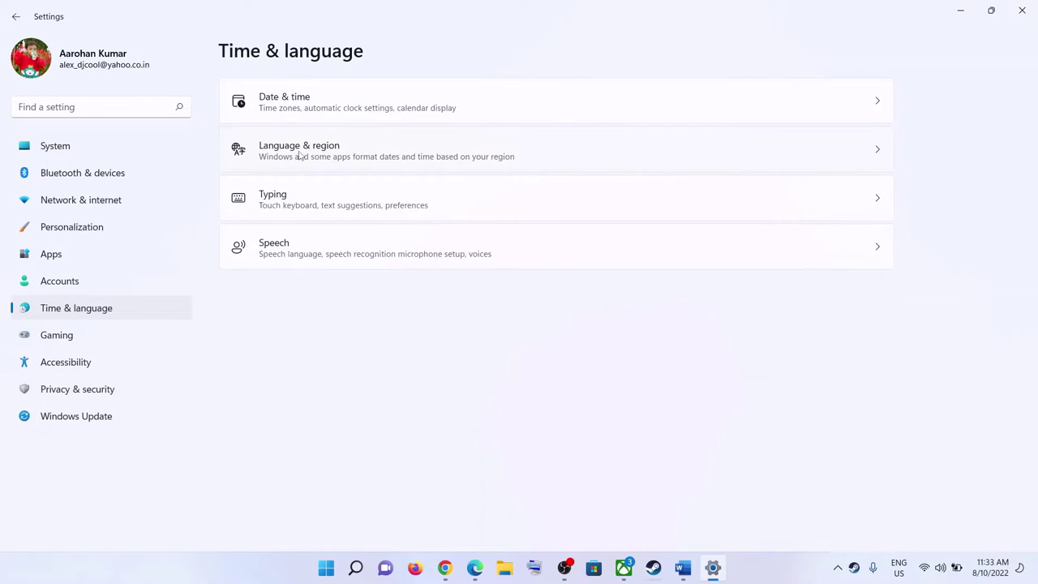
click(376, 160)
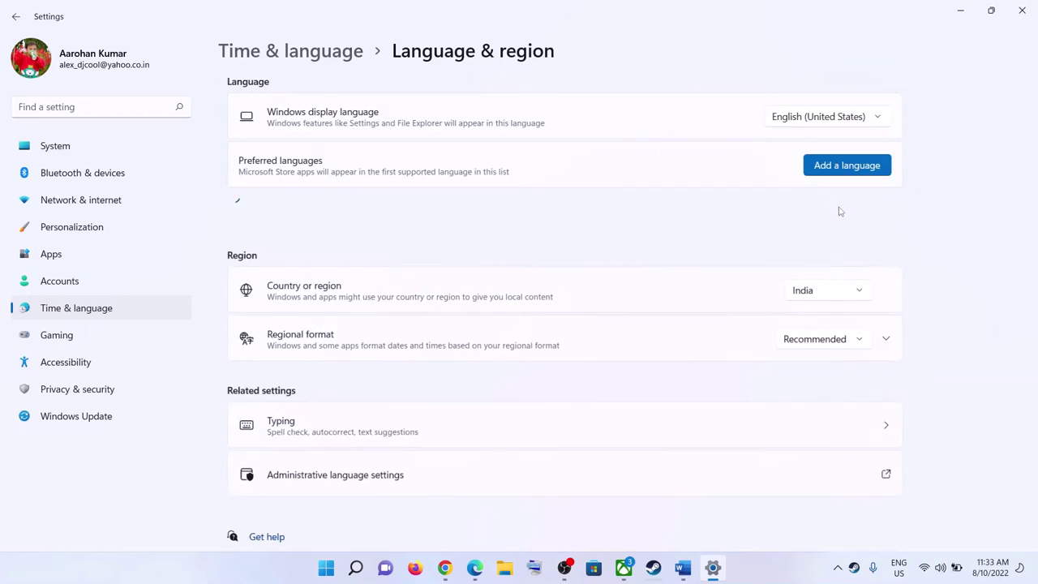
click(848, 167)
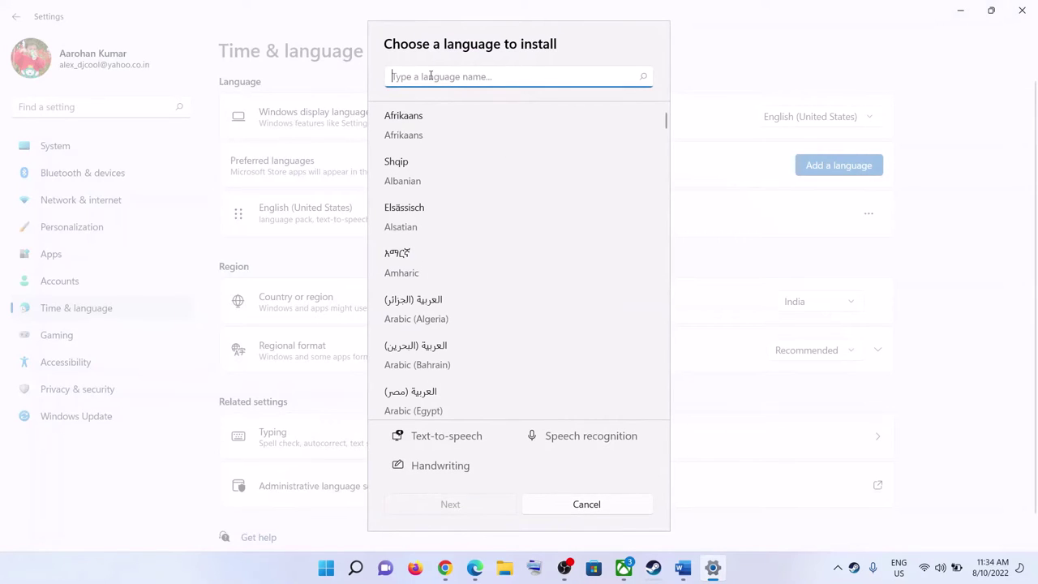
text(eng)
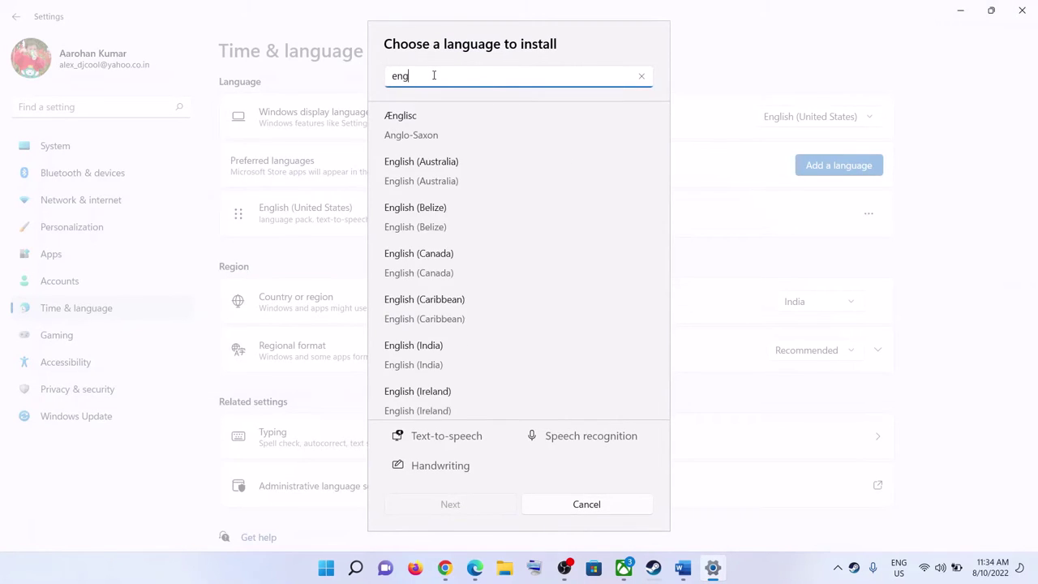
text(lish)
scroll(506, 357, down, 8)
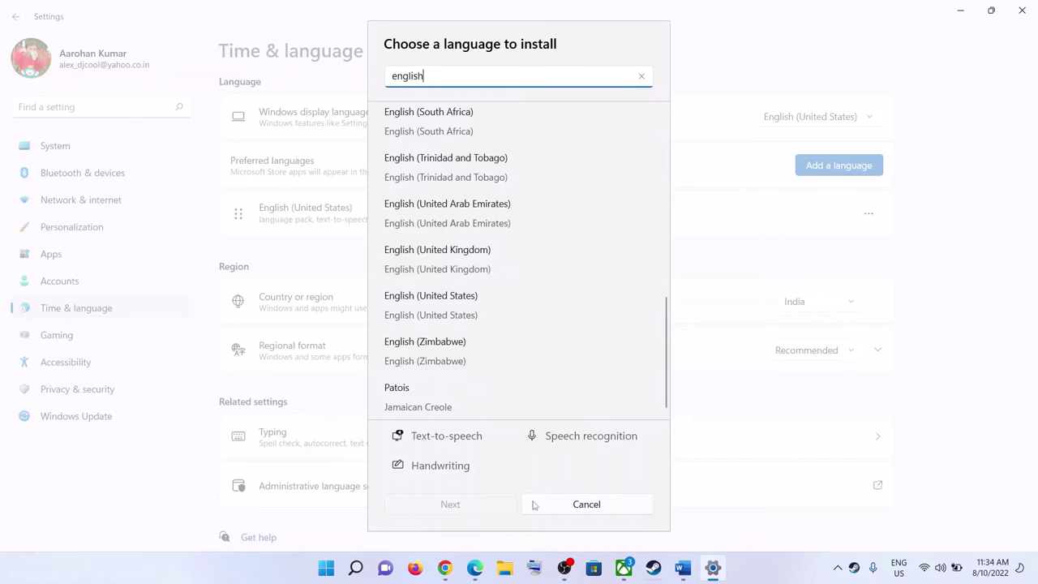
click(563, 504)
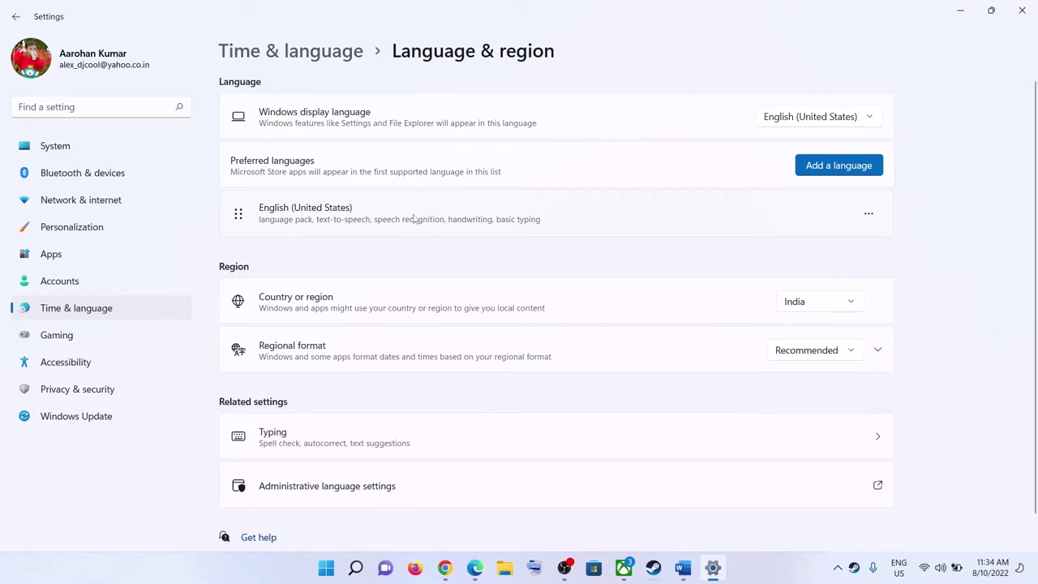
click(868, 214)
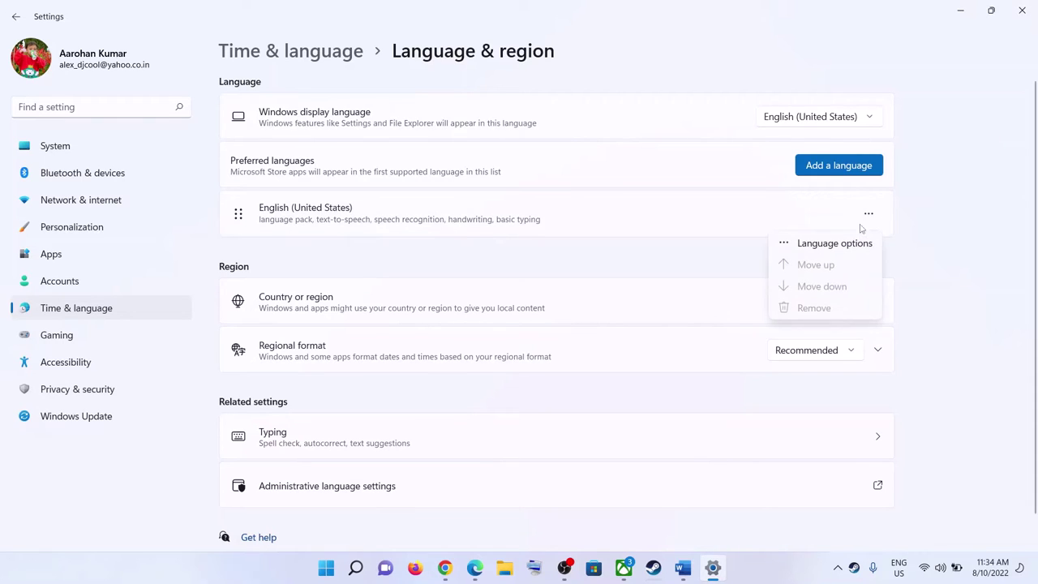
click(388, 226)
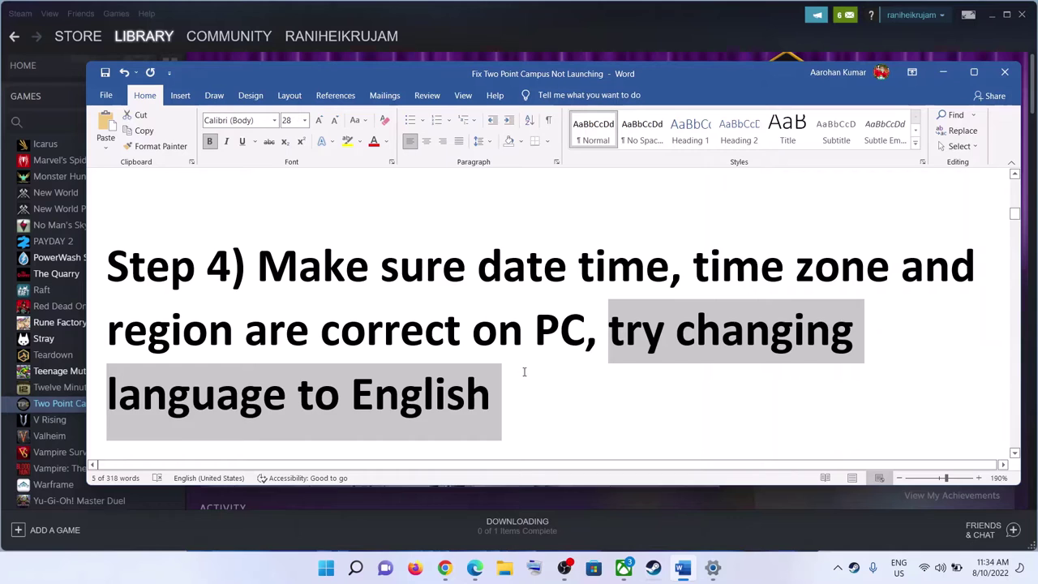
Step: Highlight 'Verify the game files' in the guide
click(523, 372)
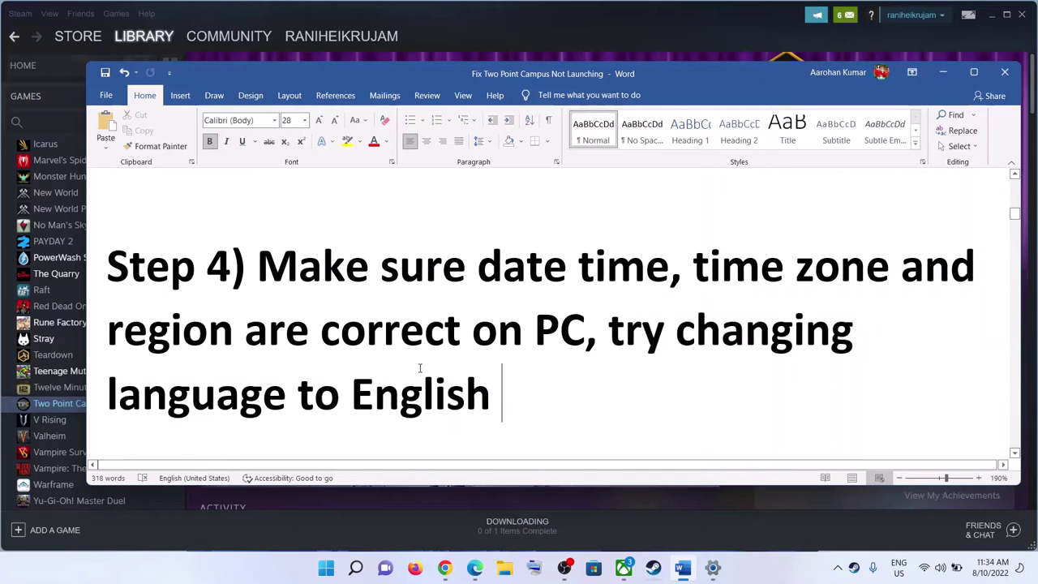
scroll(438, 364, down, 5)
drag(746, 302, 257, 303)
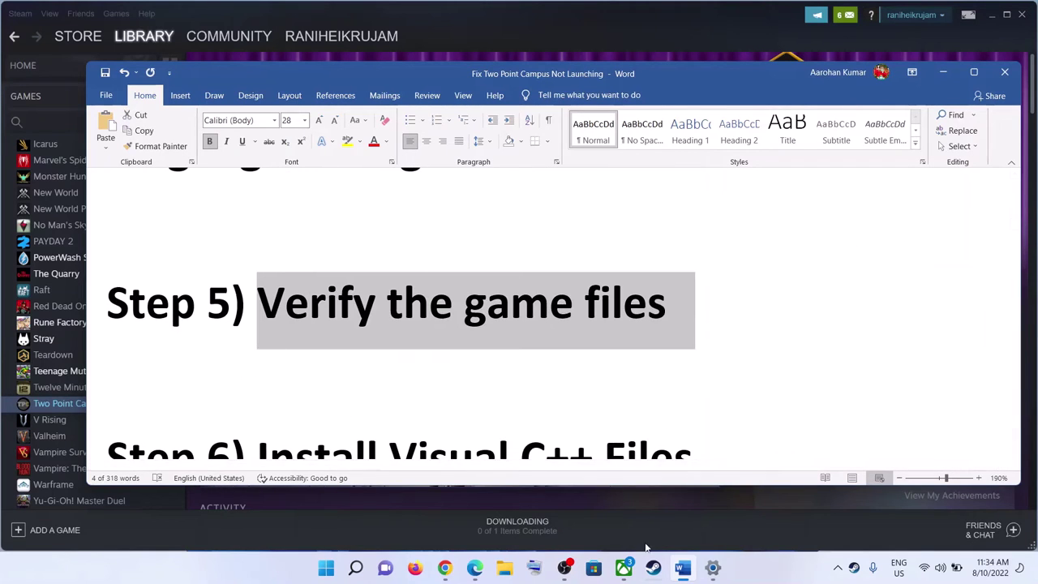
Step: View Two Point Campus's Local Files properties in Steam, then return to Step 6
mouse_move(690, 559)
click(652, 568)
right_click(86, 405)
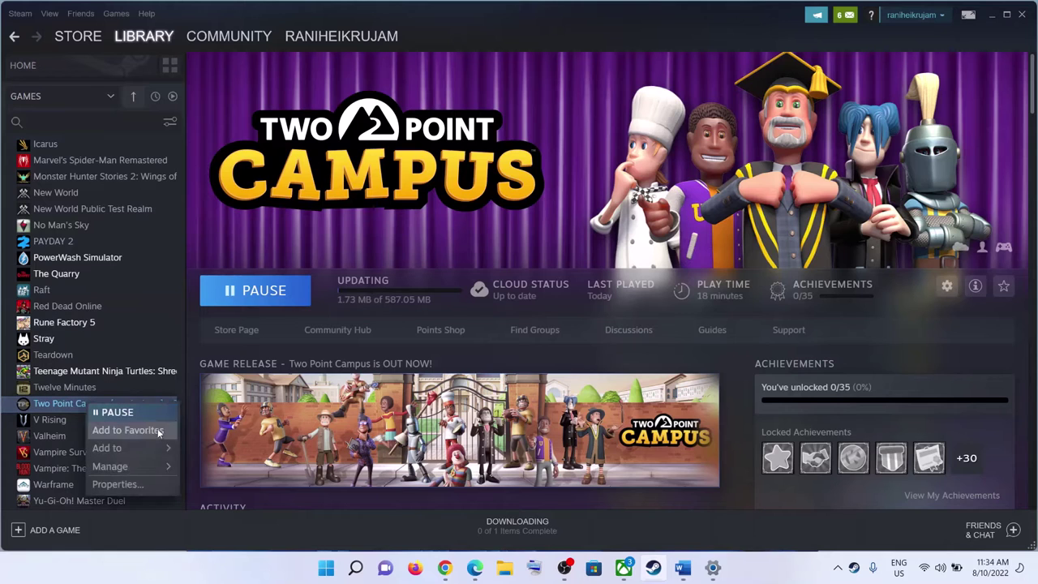
click(122, 482)
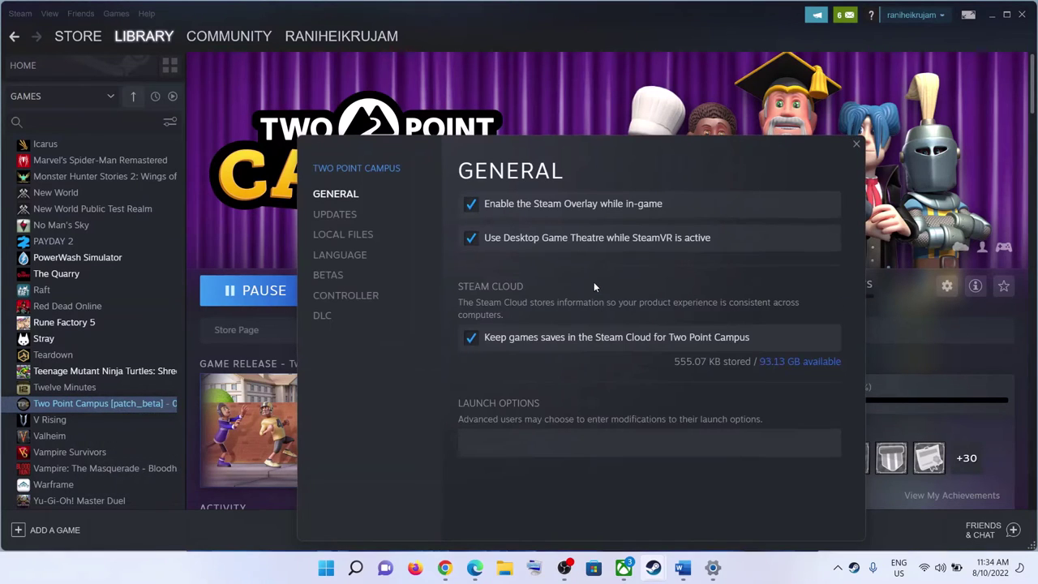
click(365, 235)
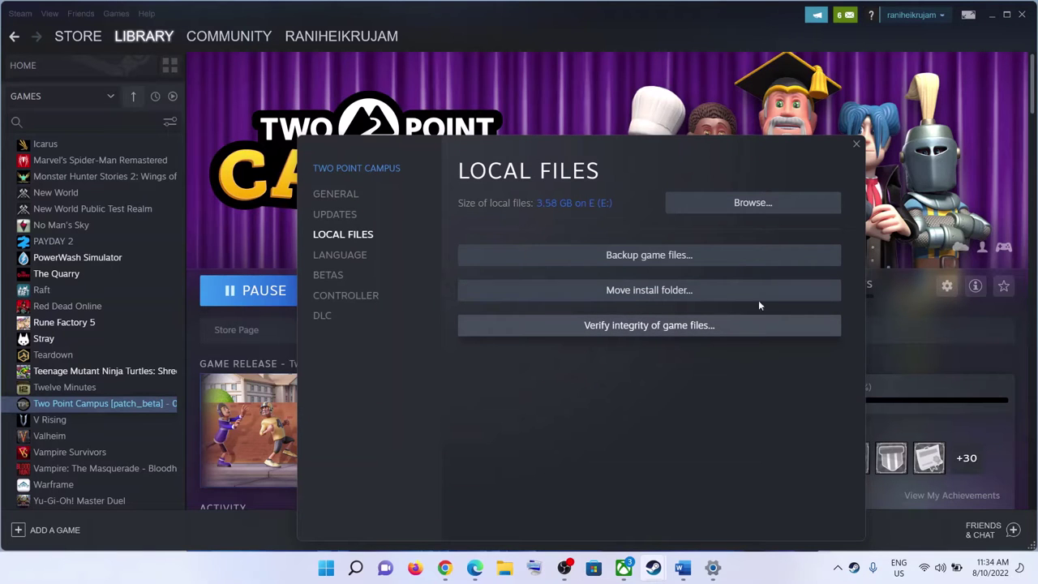
click(855, 147)
click(682, 568)
scroll(413, 349, down, 3)
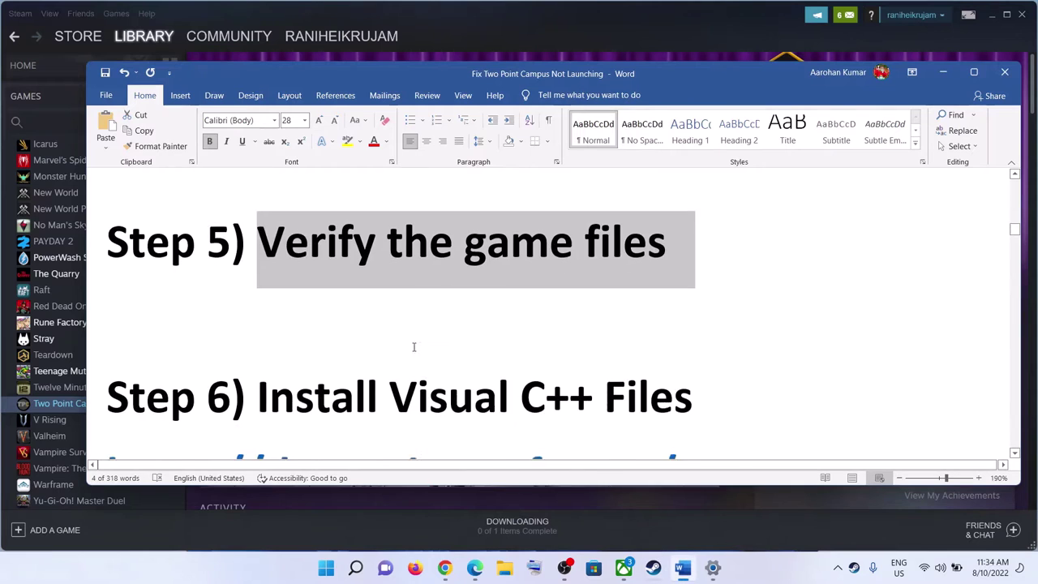
Step: Copy the Microsoft Docs Visual C++ link from the guide and switch to Chrome
drag(290, 326, 717, 334)
scroll(486, 324, down, 6)
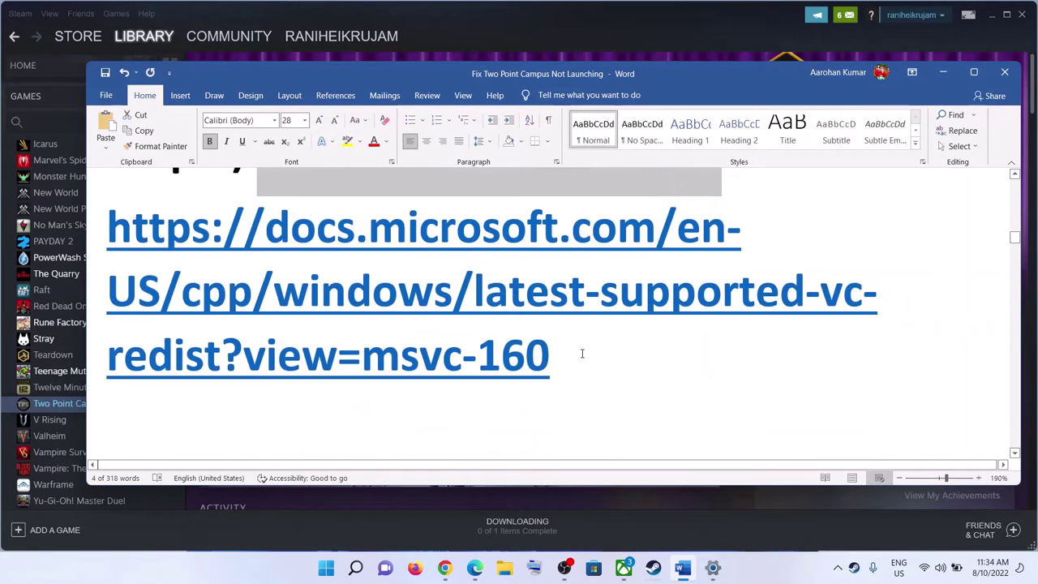
drag(578, 352, 128, 276)
right_click(243, 291)
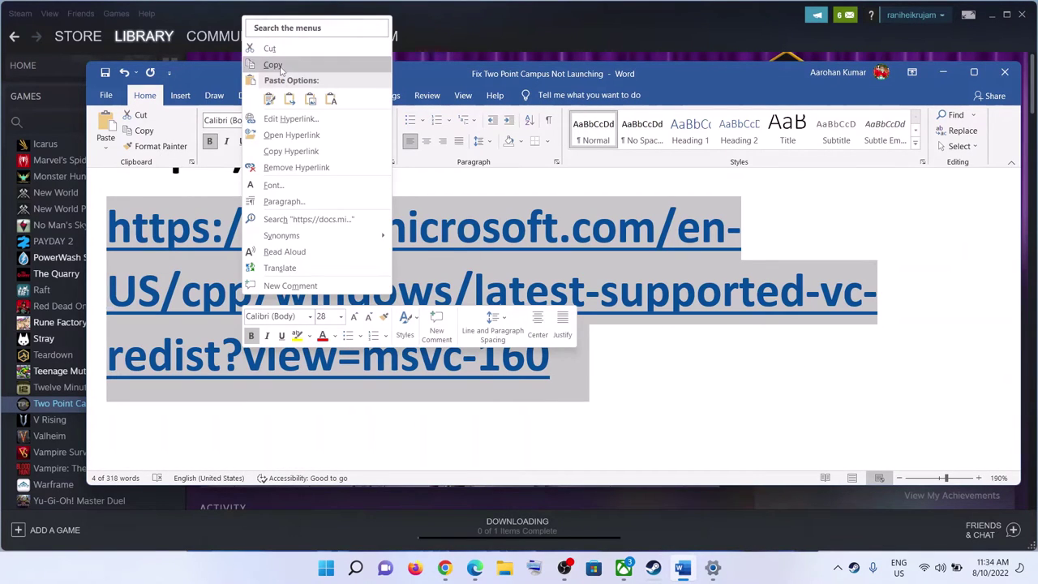
click(279, 63)
click(444, 568)
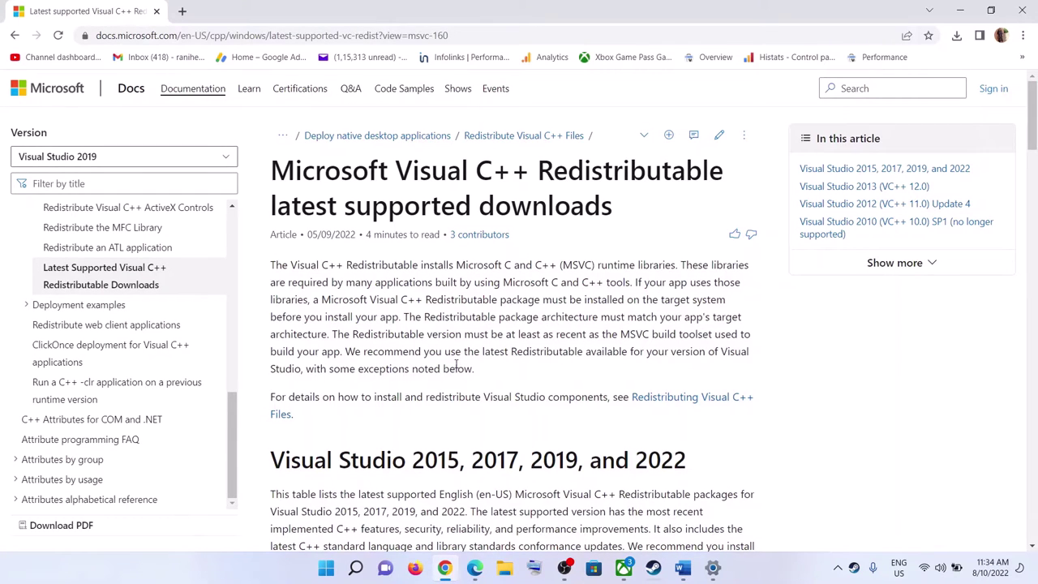
scroll(394, 320, down, 2)
Step: Download the Visual Studio 2015-2022 x86 and x64 redistributable packages
drag(289, 325, 688, 324)
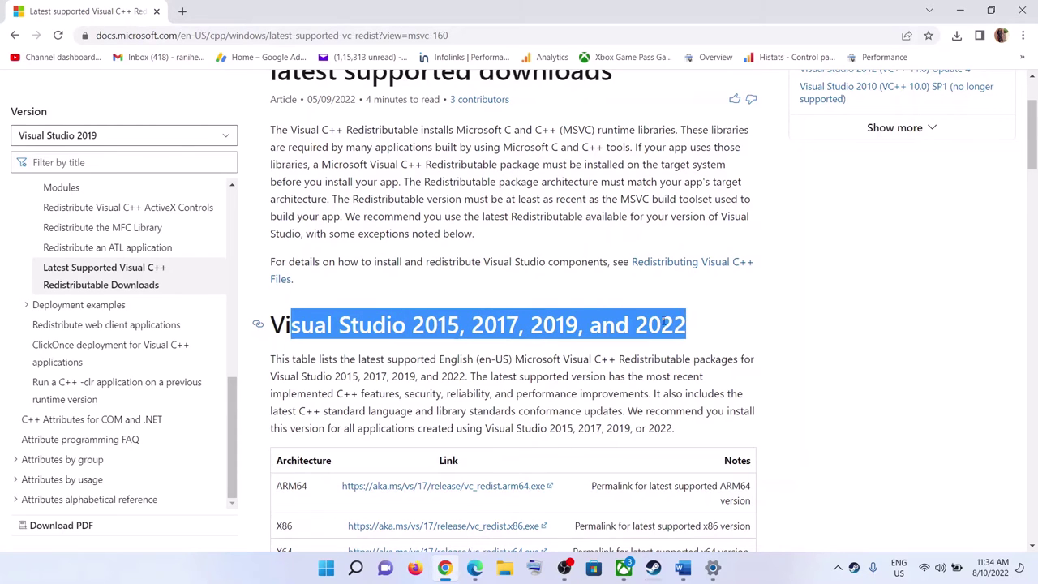
scroll(486, 324, down, 3)
drag(276, 323, 327, 322)
drag(276, 349, 367, 348)
click(448, 324)
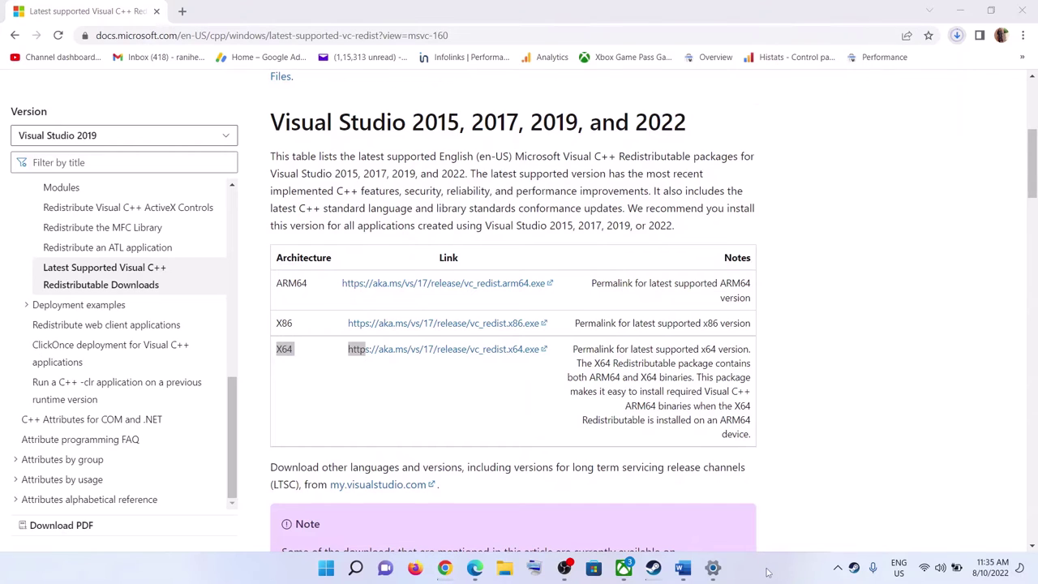
click(956, 36)
click(958, 39)
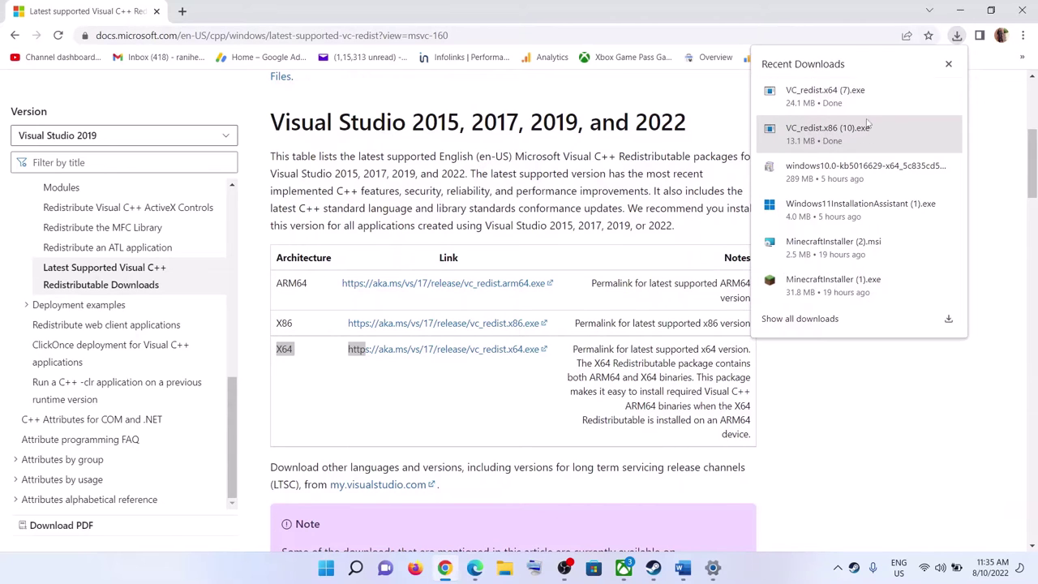
Step: Repair both the x86 and x64 Visual C++ redistributables and close the setup windows
click(827, 134)
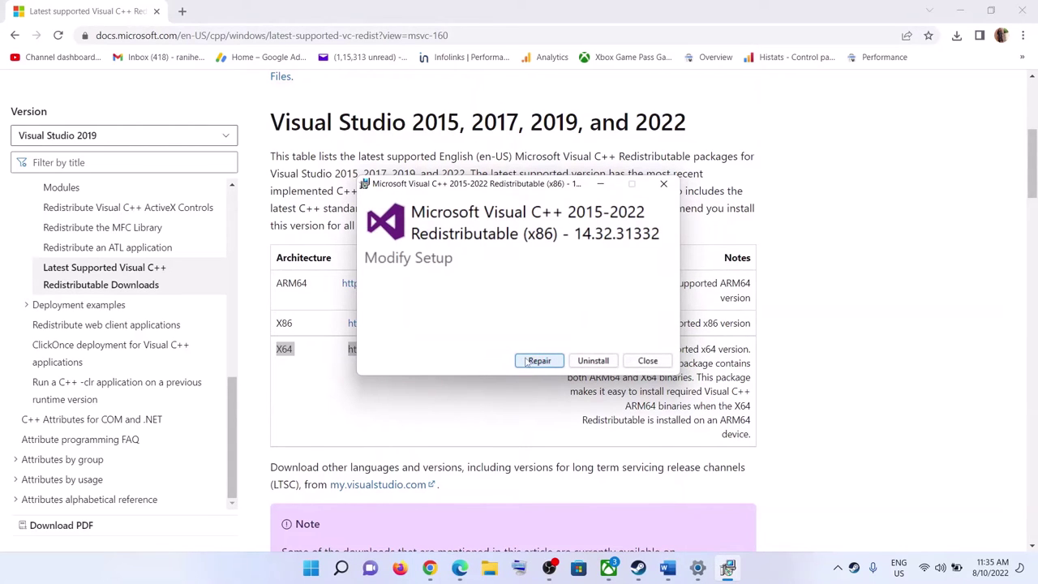
click(539, 361)
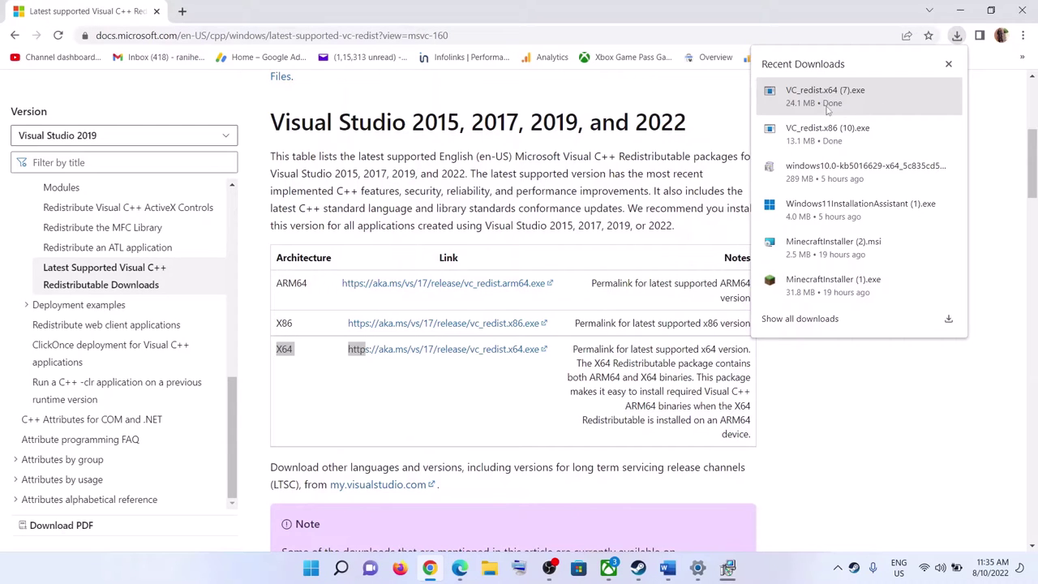
click(825, 97)
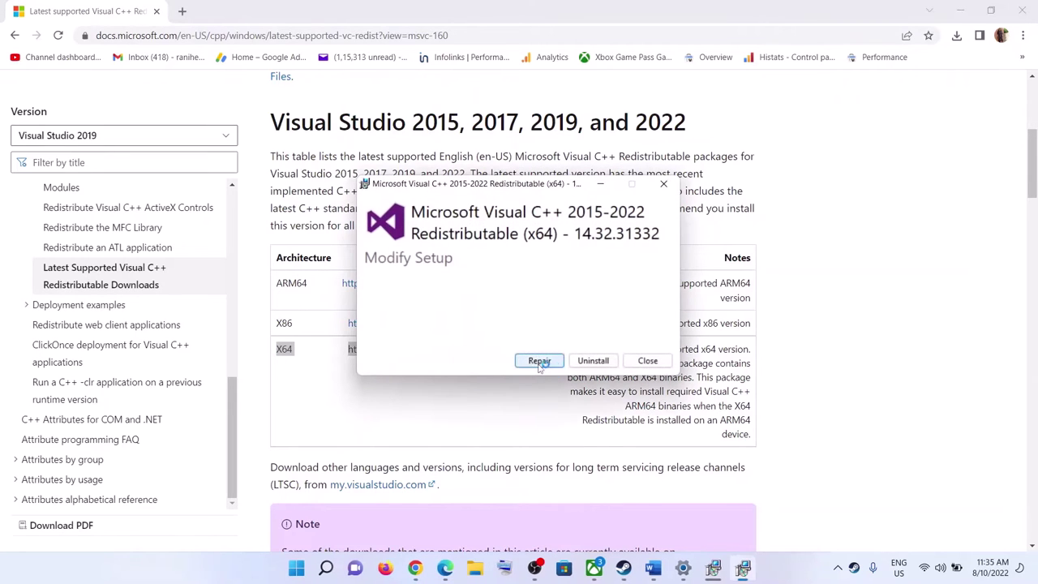
click(538, 359)
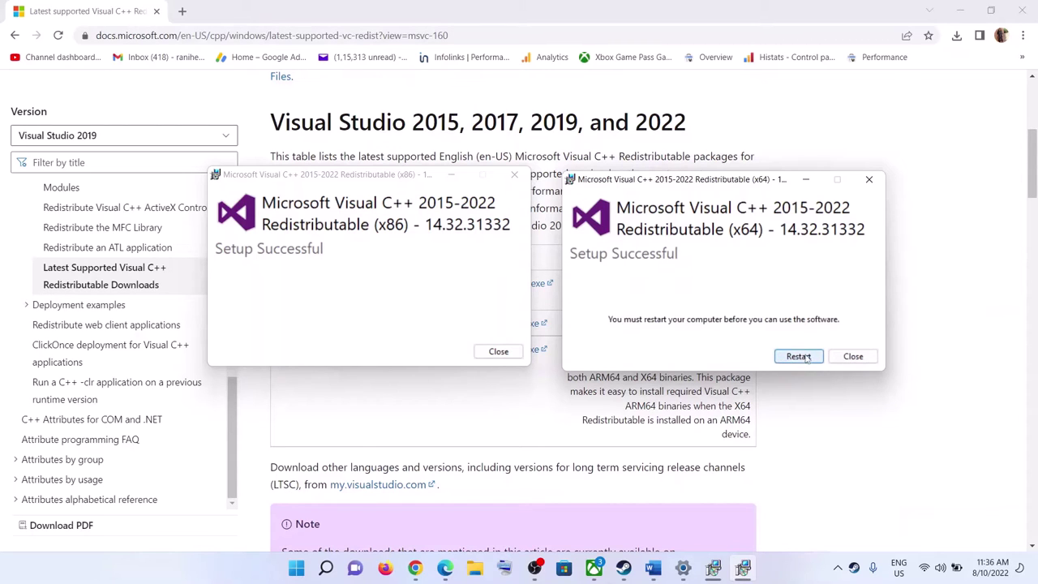
click(852, 356)
click(498, 351)
click(682, 568)
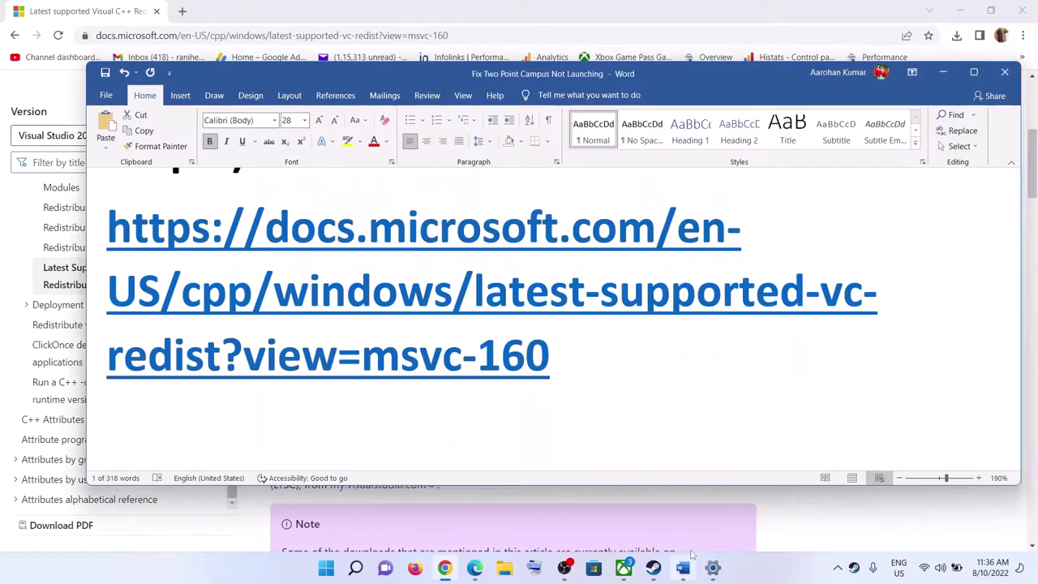
Step: Create a Two Point Campus desktop shortcut from the Xbox app sidebar
scroll(641, 336, down, 2)
scroll(535, 369, down, 2)
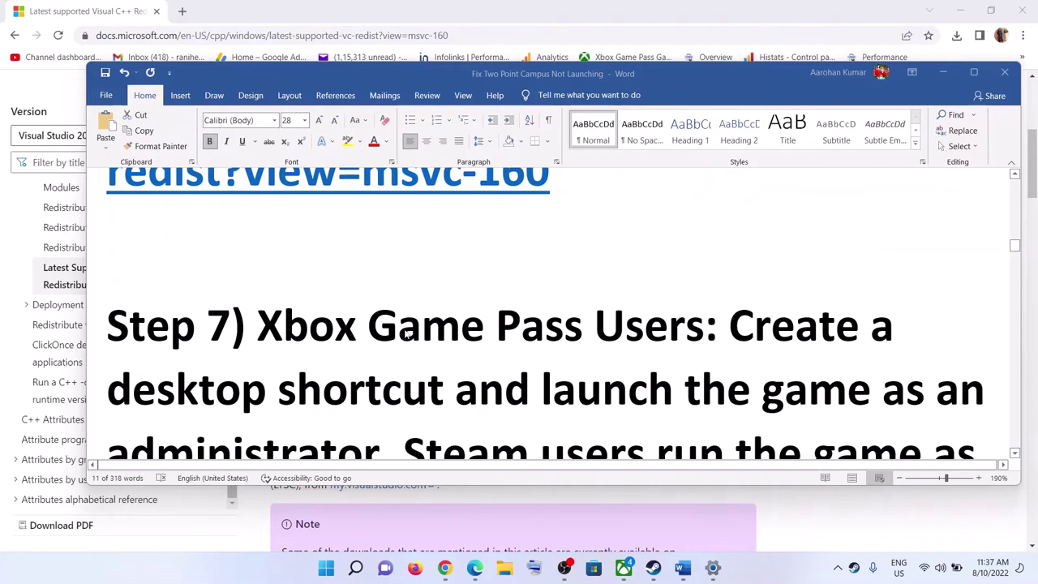
scroll(681, 324, down, 3)
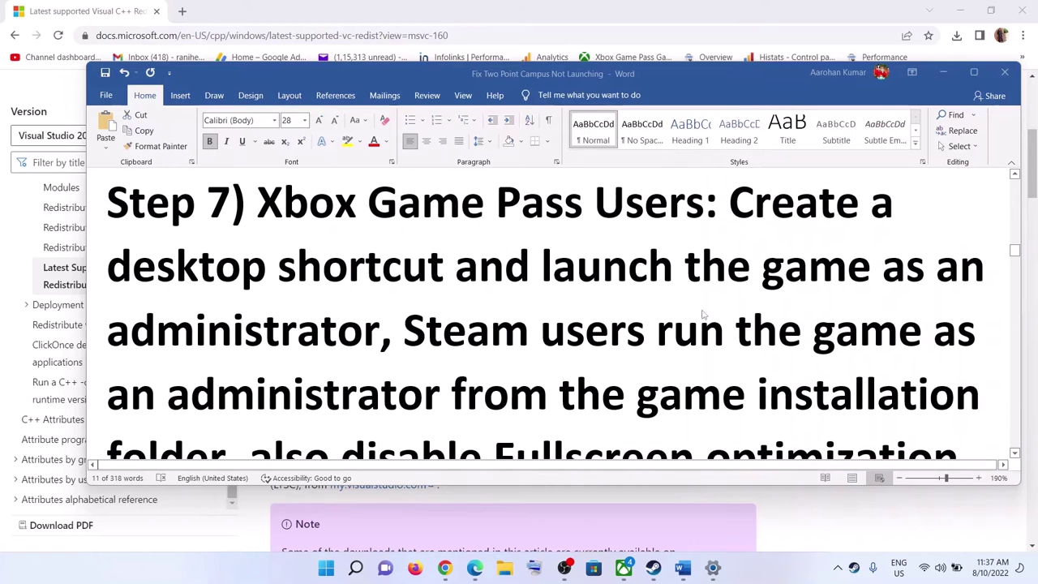
click(539, 331)
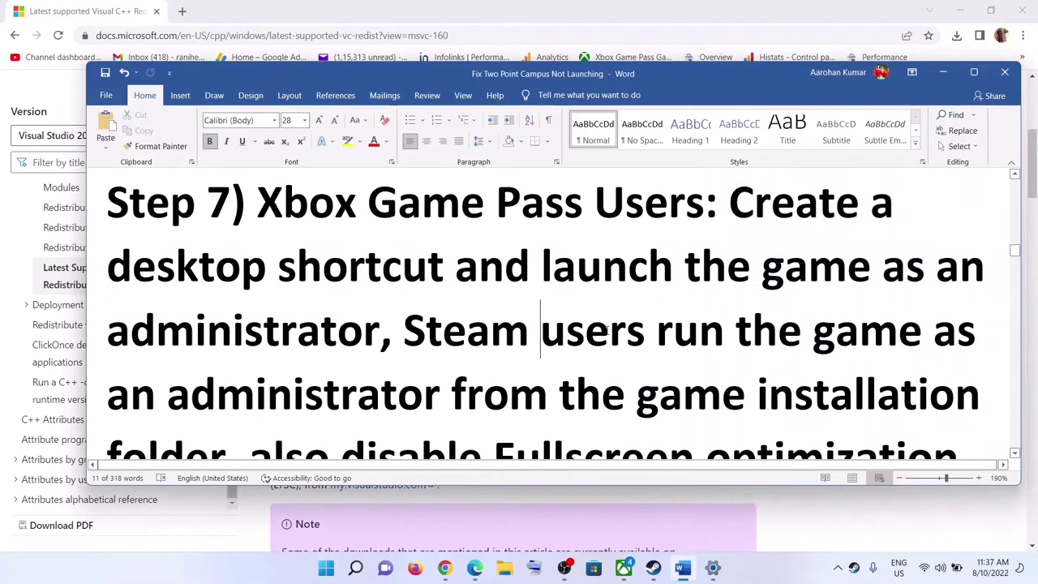
click(942, 72)
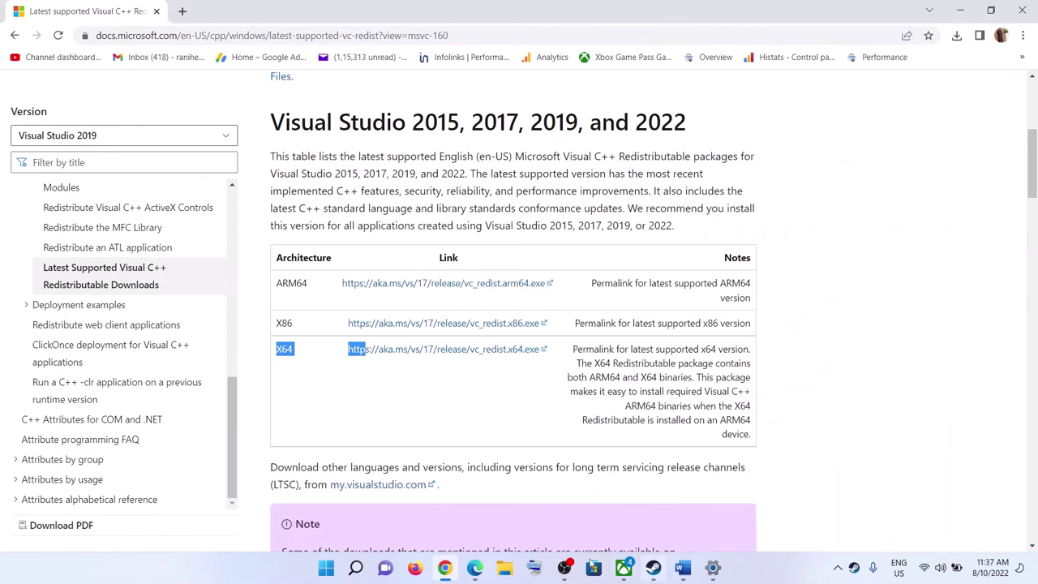
click(623, 567)
mouse_move(120, 324)
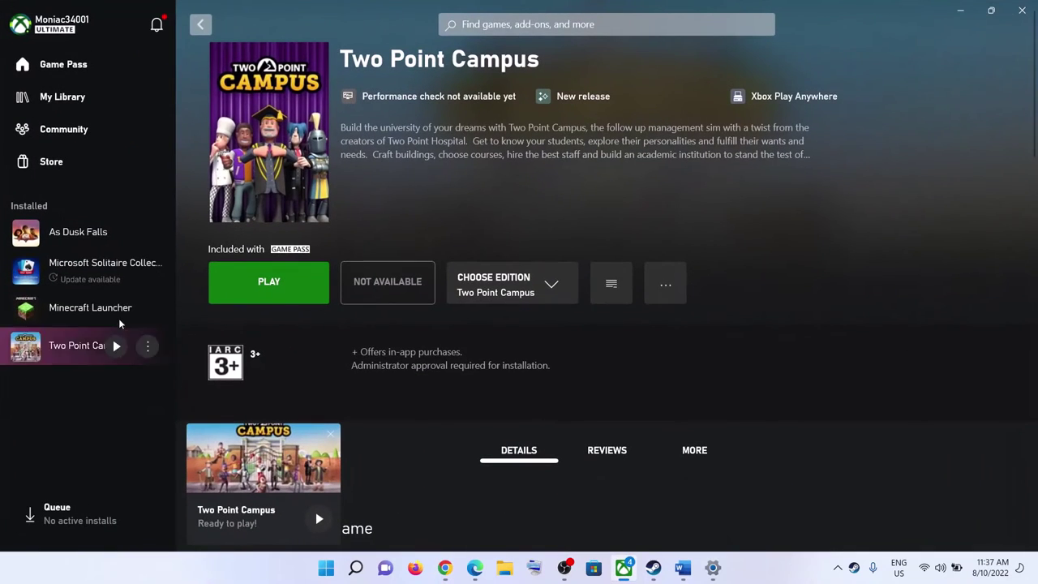
right_click(69, 354)
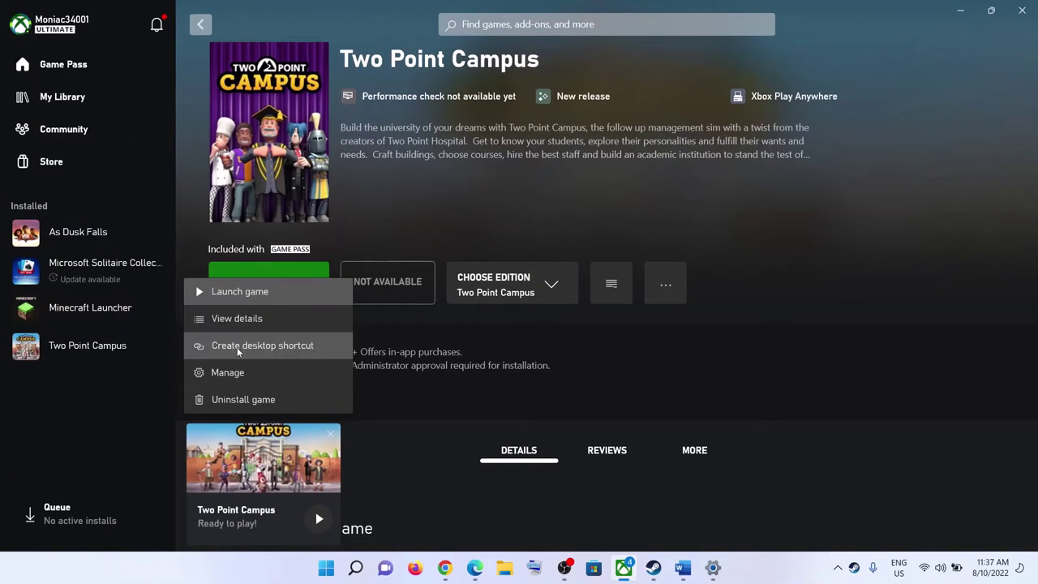
click(284, 347)
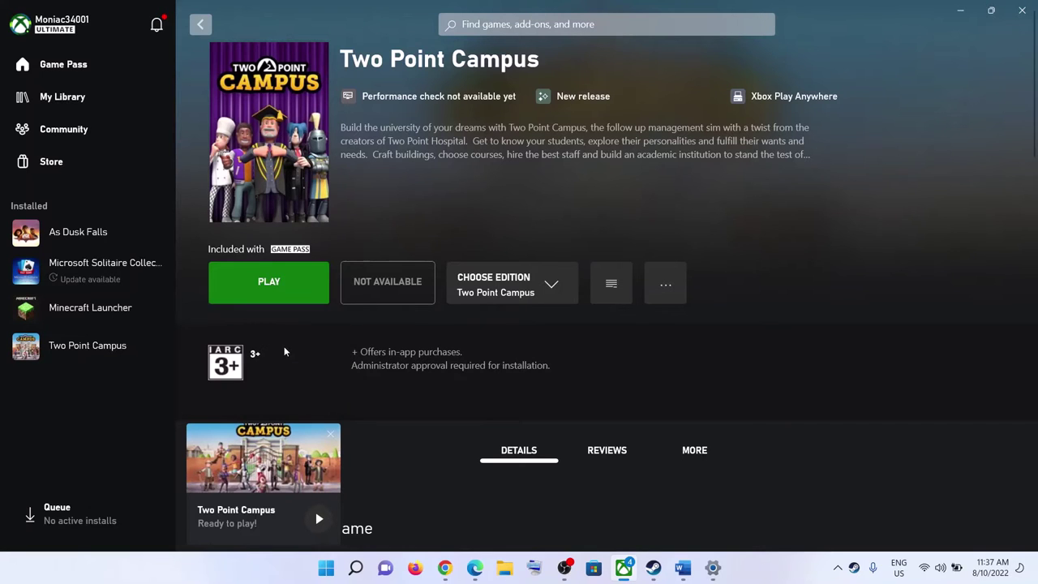
Step: Check the new shortcut on the desktop, then return to the Steam library
key(super+d)
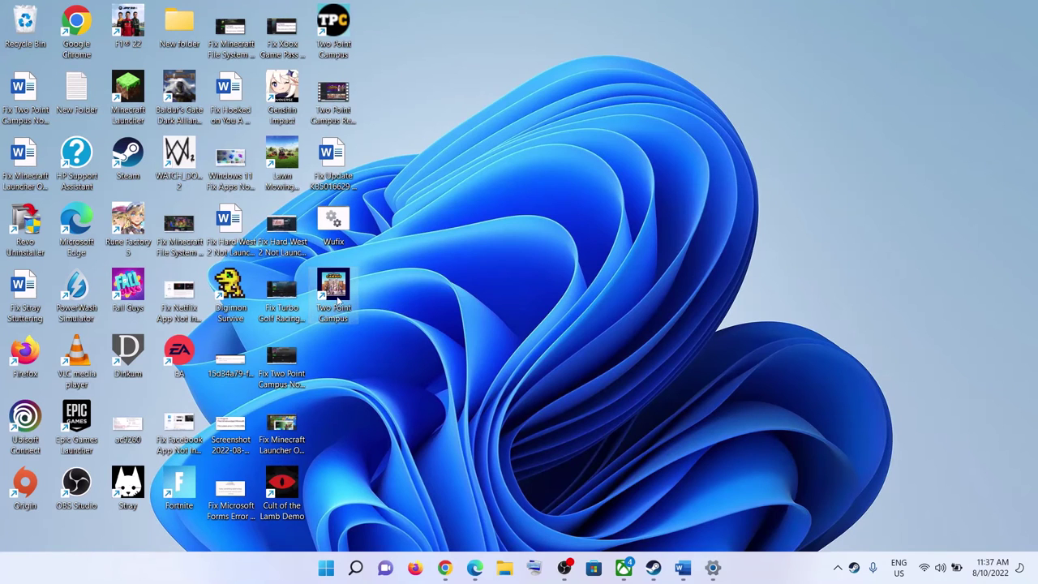
right_click(338, 300)
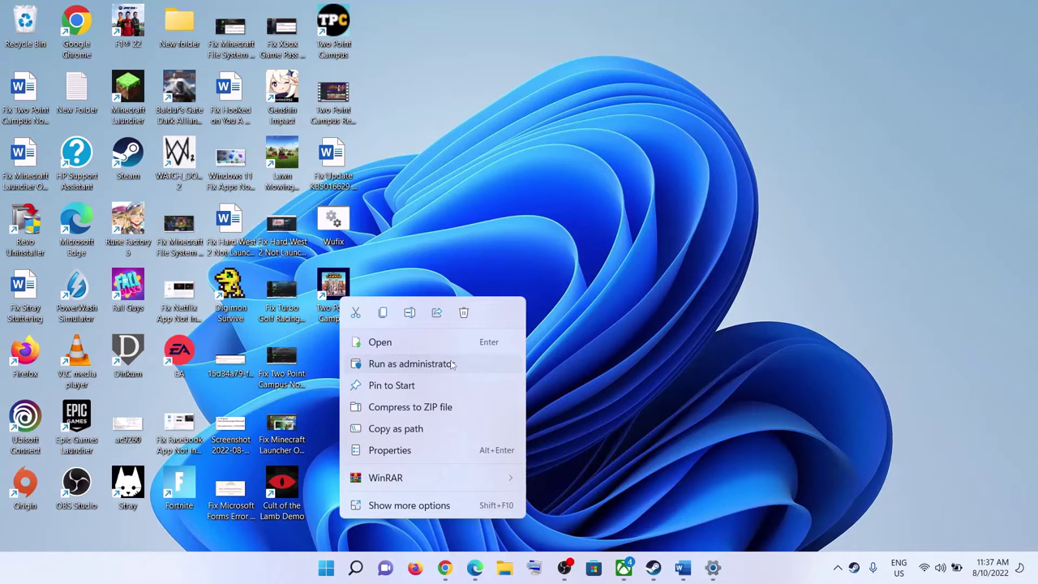
key(Escape)
click(654, 569)
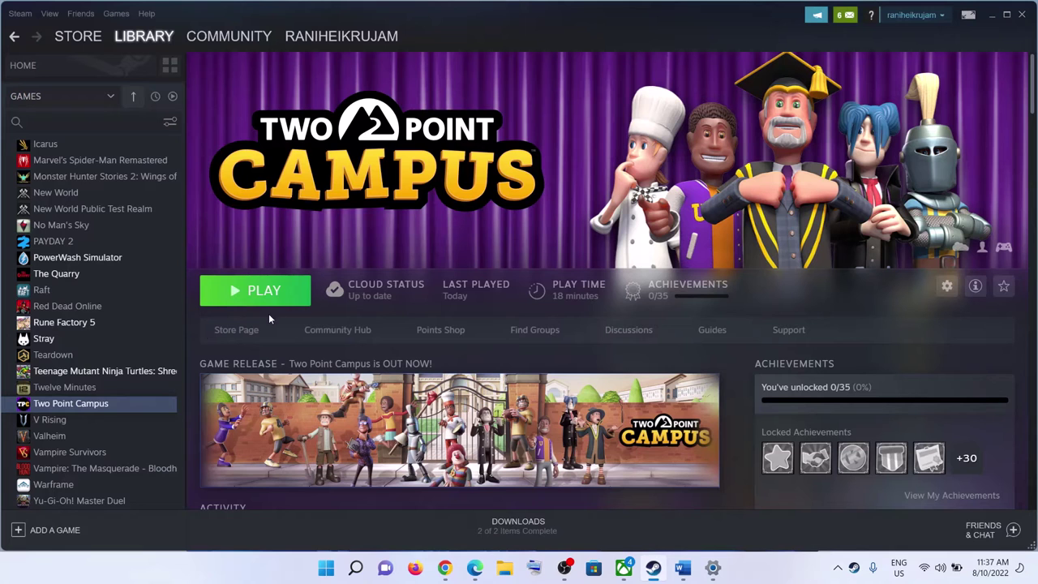
Step: Browse Two Point Campus's local files from Steam and maximise the folder window
right_click(103, 404)
mouse_move(126, 468)
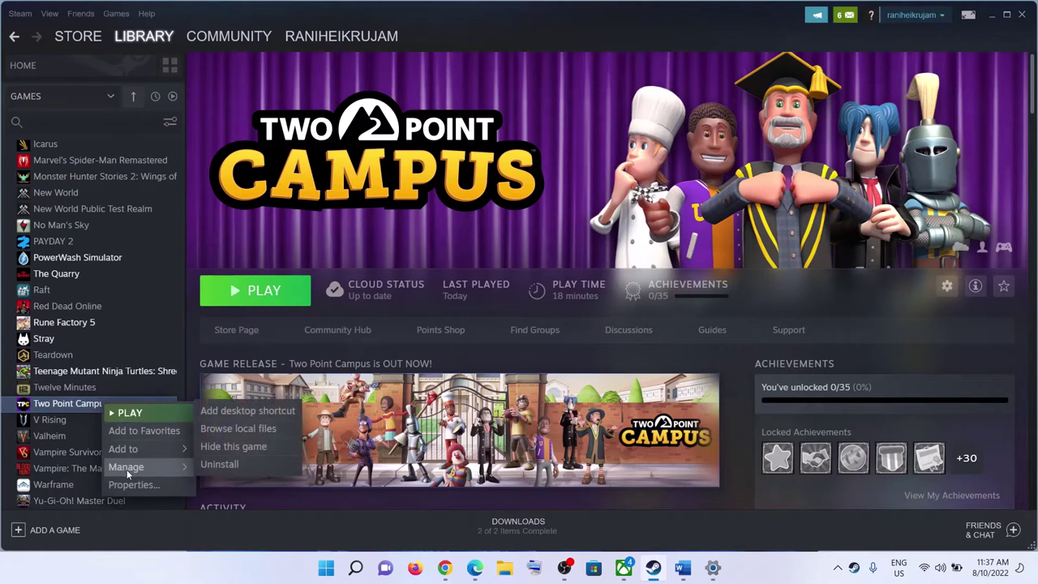
click(237, 429)
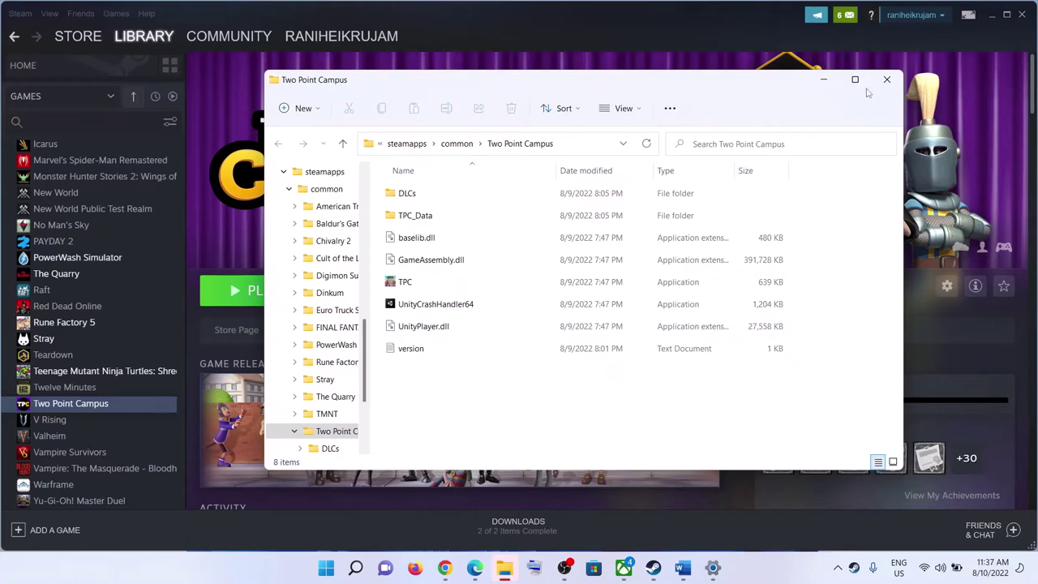
click(854, 79)
Step: Set TPC to run as administrator under Compatibility, apply it, and close the folder
click(158, 211)
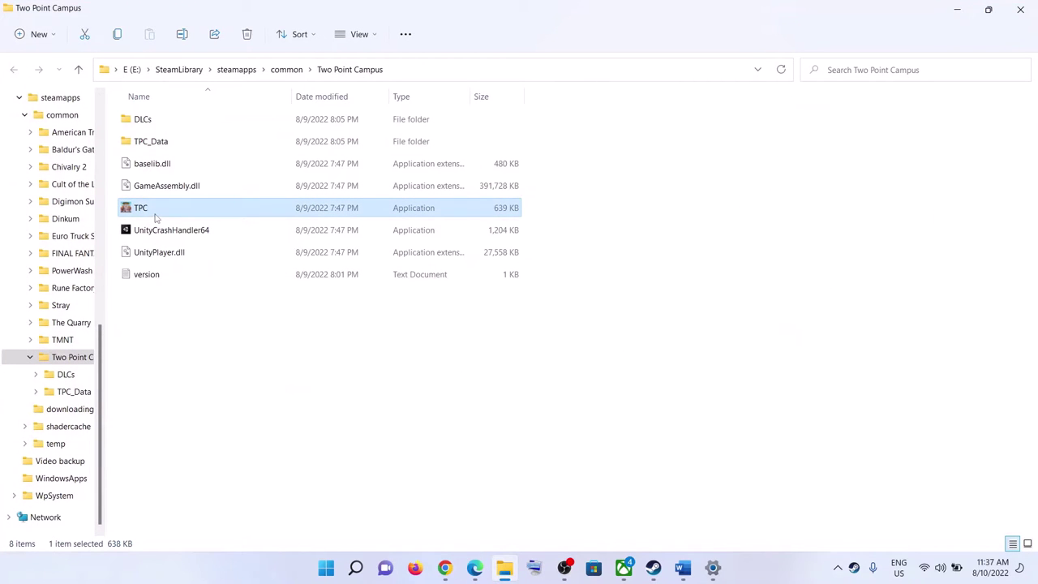
right_click(155, 217)
click(227, 369)
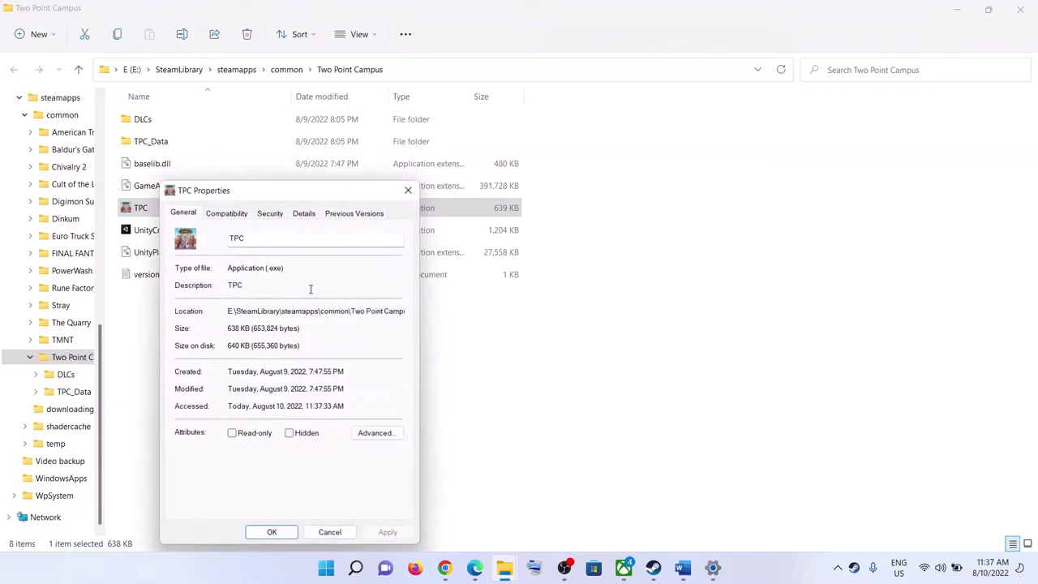
drag(261, 195, 433, 138)
click(398, 155)
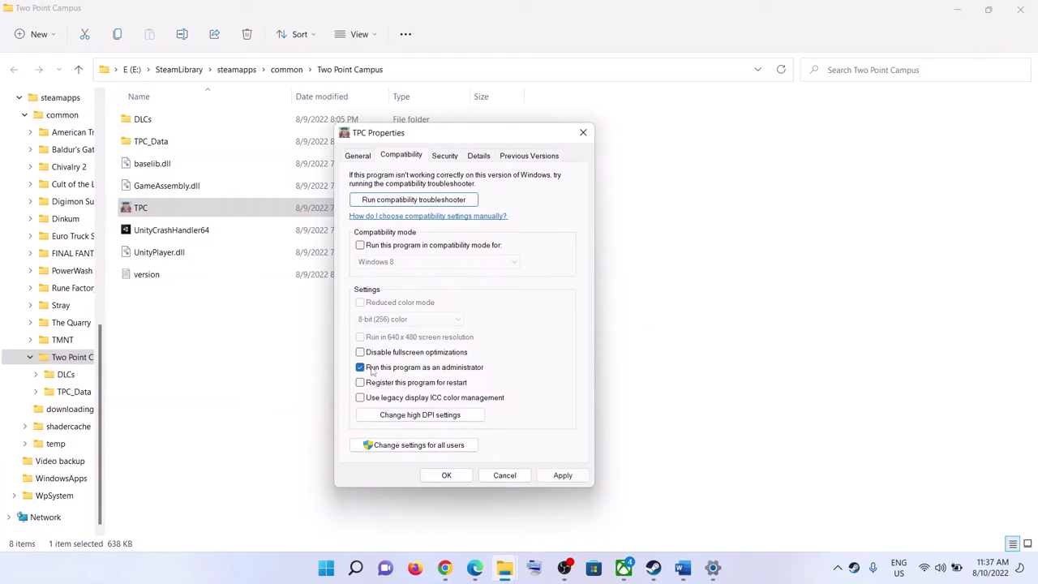
click(562, 475)
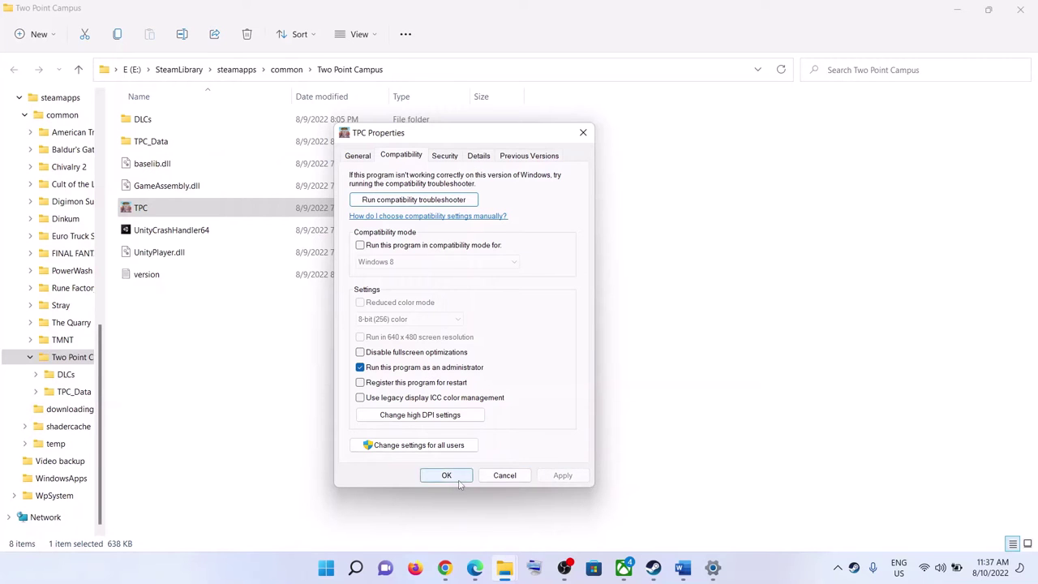
click(446, 475)
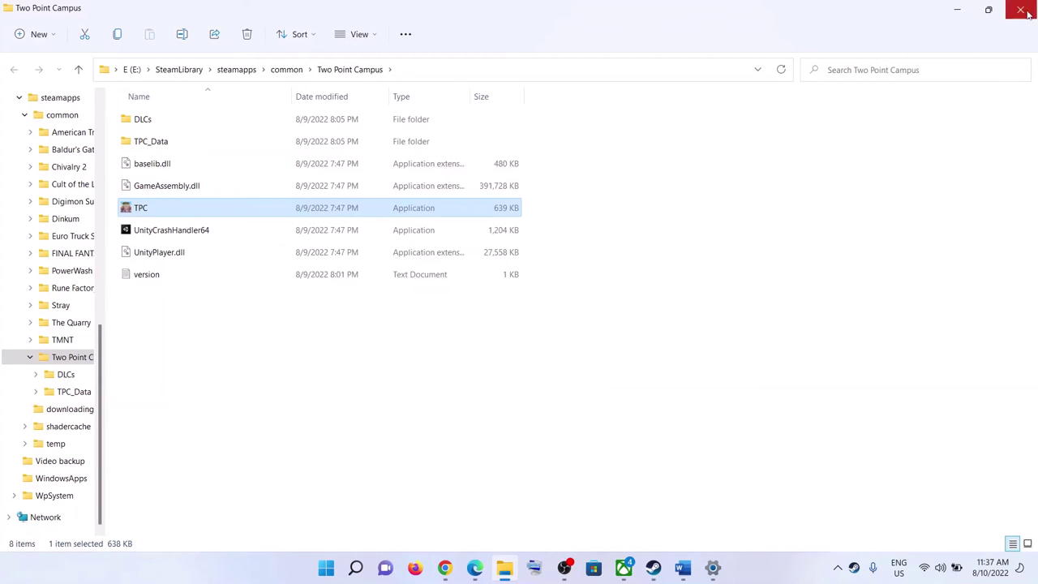
click(652, 567)
Step: Find the NVIDIA and AMD driver links in the guide
click(682, 567)
scroll(557, 319, down, 3)
scroll(557, 318, down, 5)
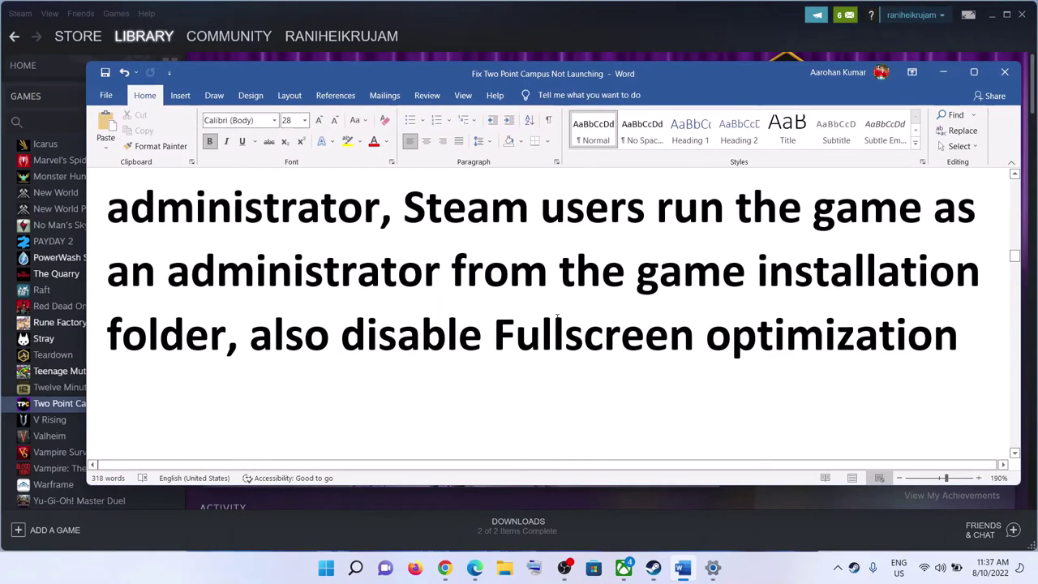
scroll(519, 329, down, 2)
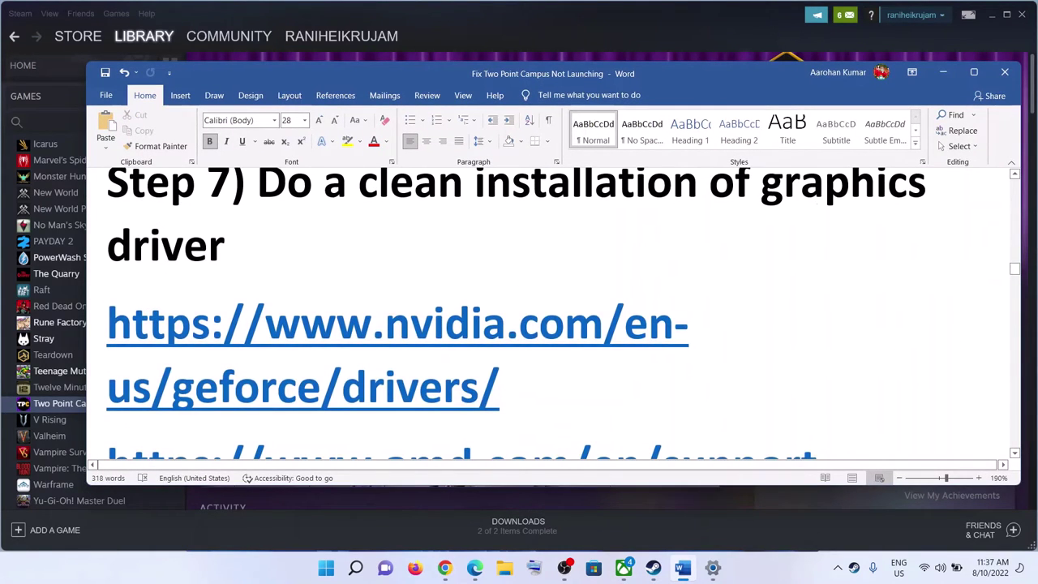
scroll(573, 328, down, 2)
triple_click(532, 267)
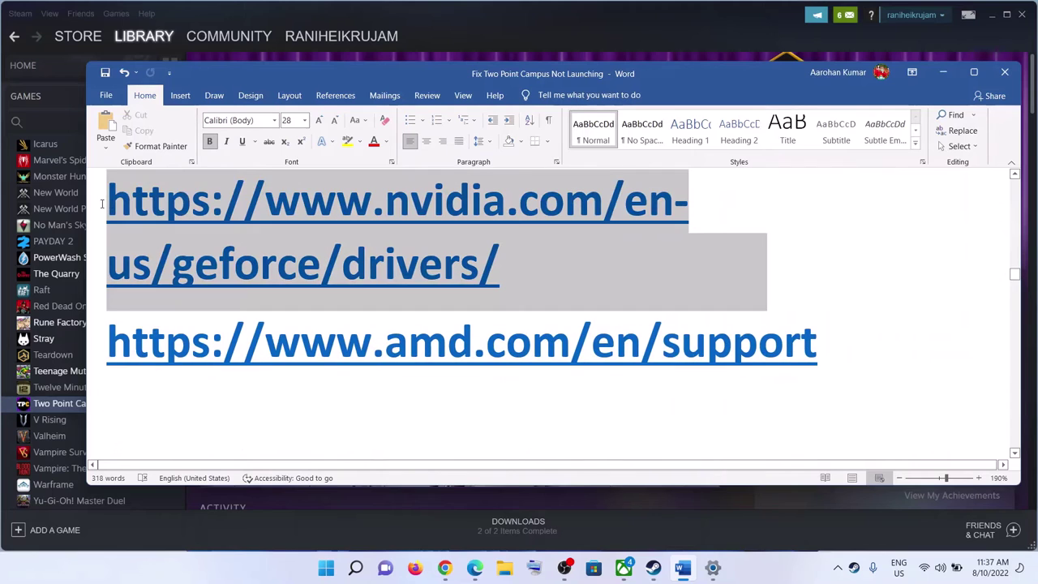
triple_click(839, 343)
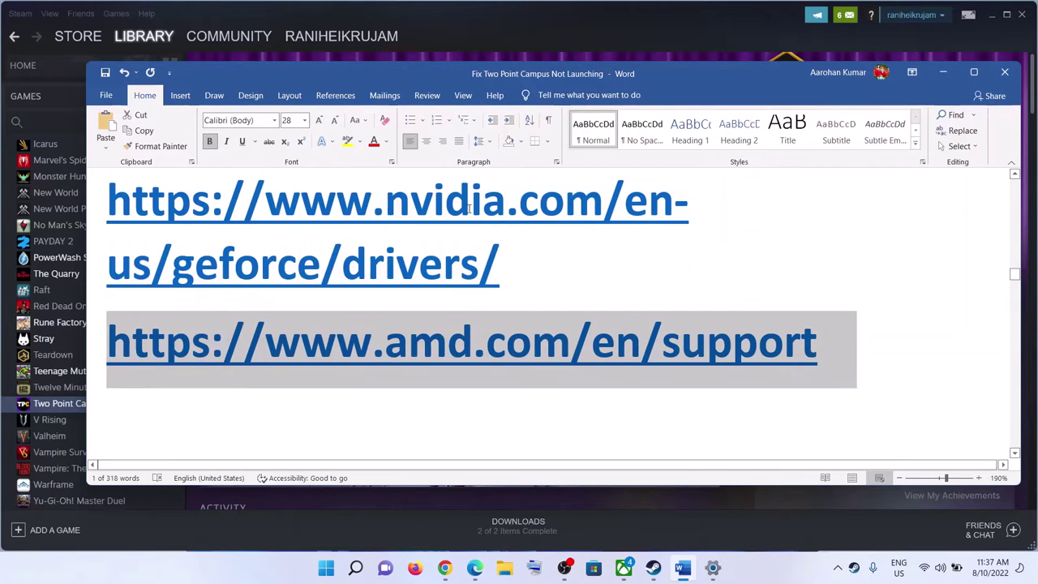
scroll(370, 325, up, 2)
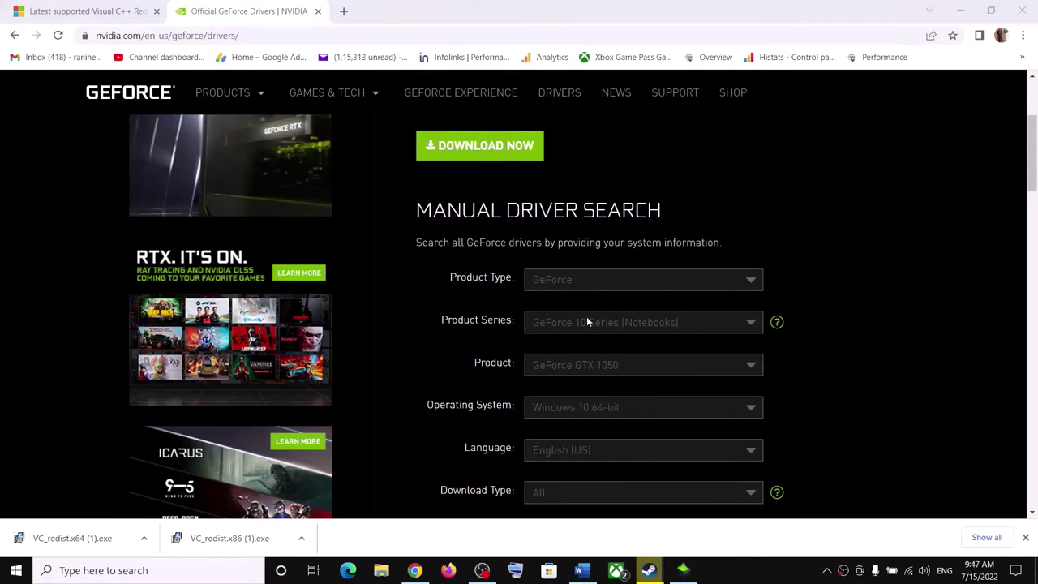
Step: Search drivers for GeForce 10 Series (Notebooks), GTX 1050, Windows 10 64-bit
click(624, 331)
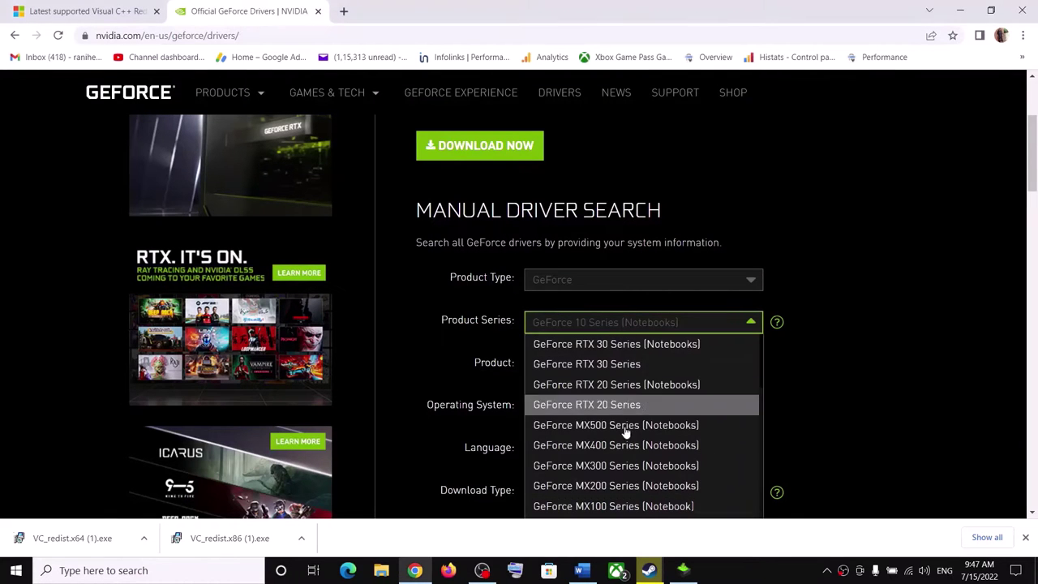
click(808, 356)
click(632, 366)
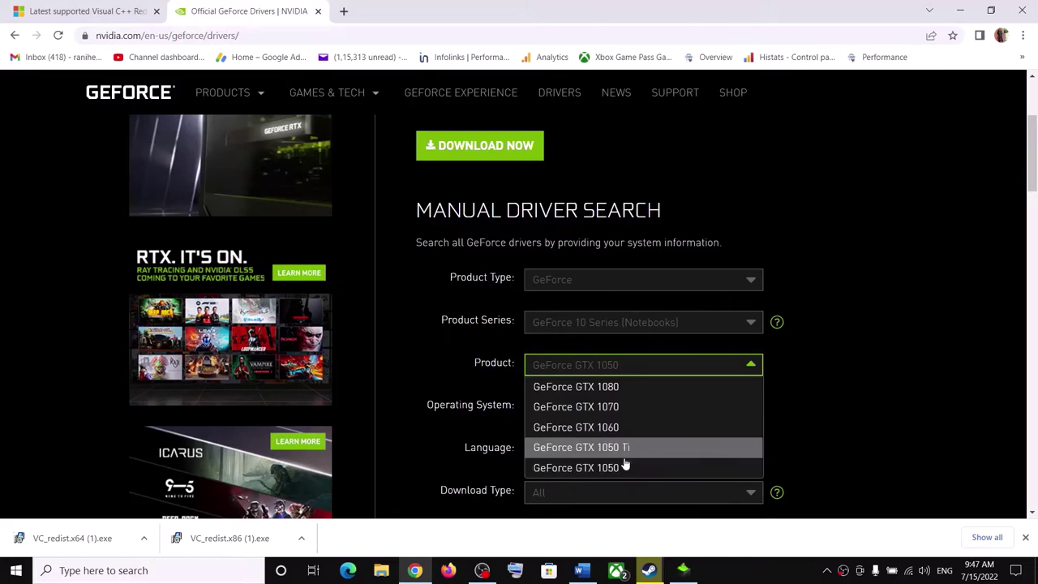
click(814, 389)
scroll(802, 381, down, 2)
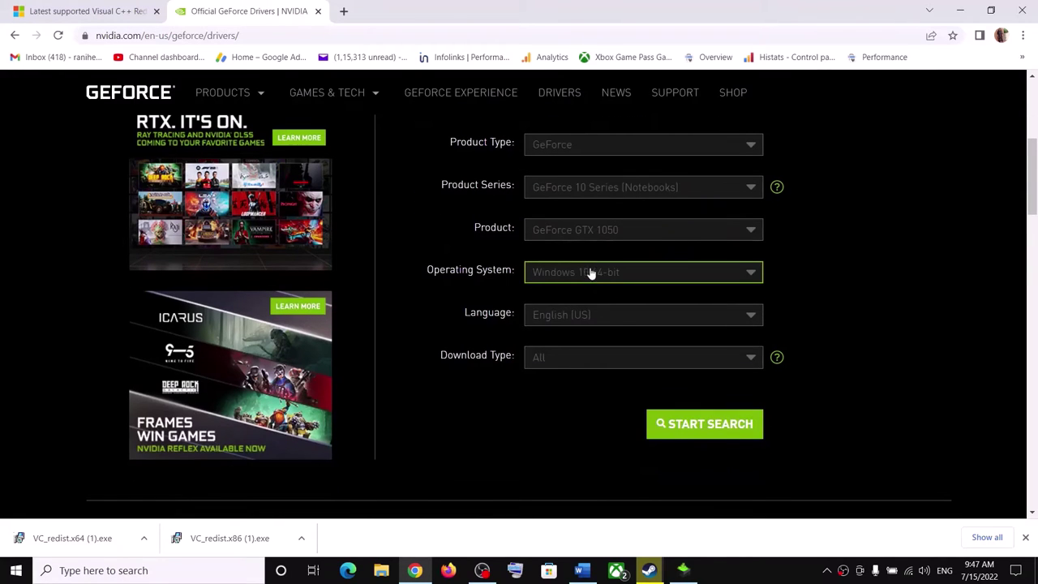
click(591, 273)
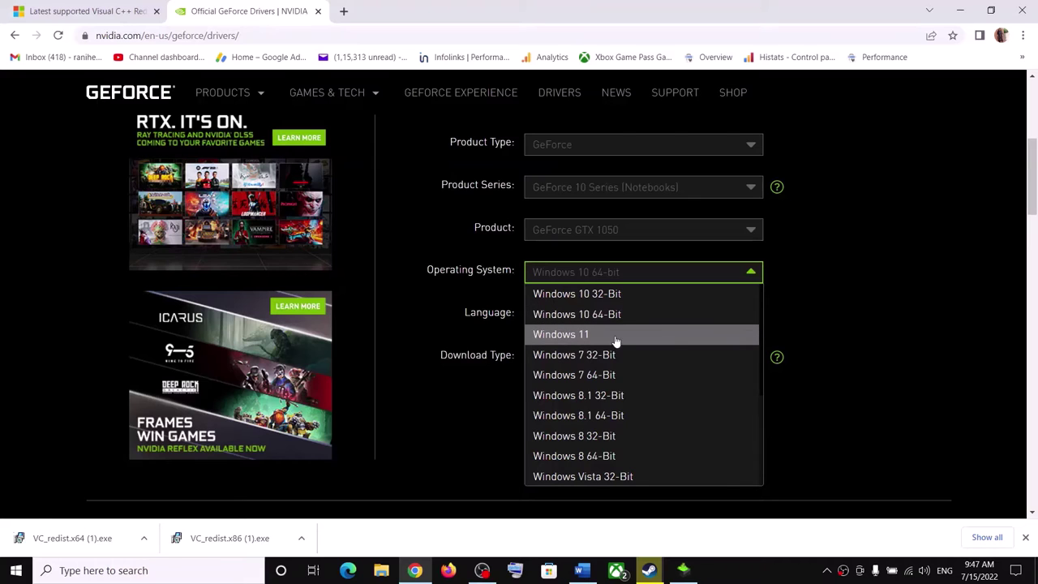
click(861, 311)
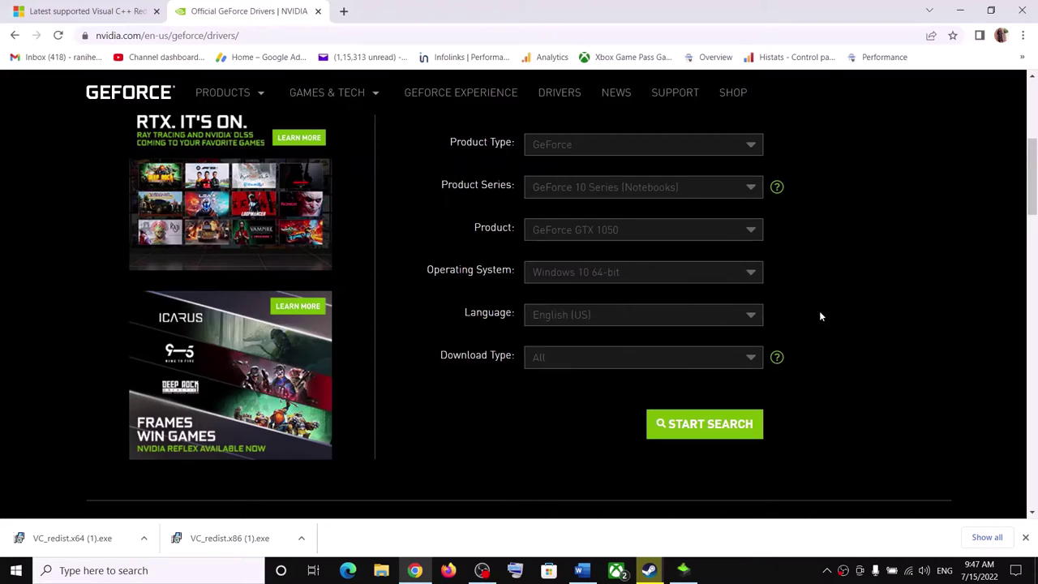
click(740, 424)
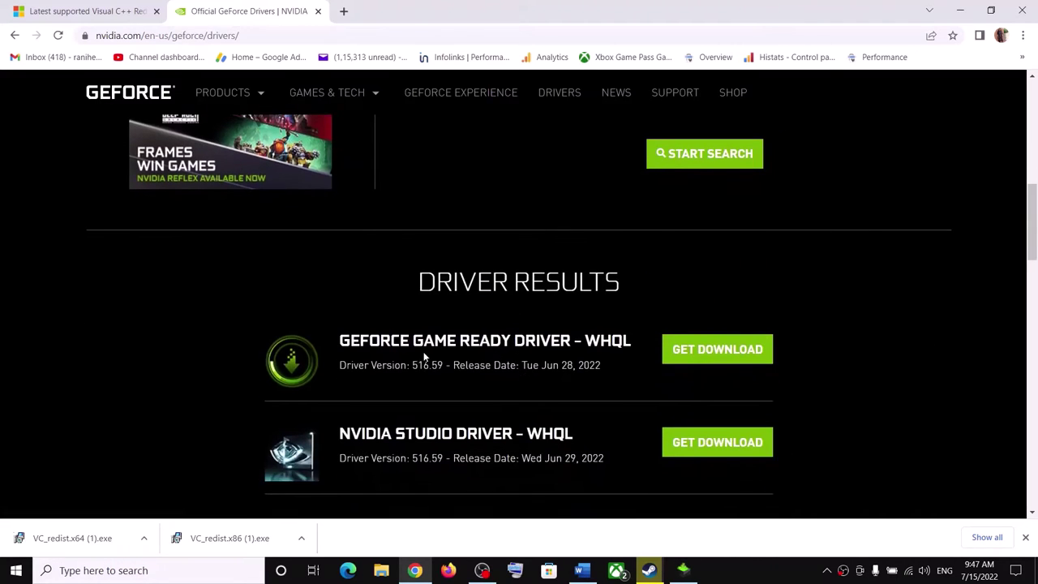
Step: Download the GeForce Game Ready Driver version 516.59
drag(341, 340, 502, 340)
drag(374, 366, 446, 366)
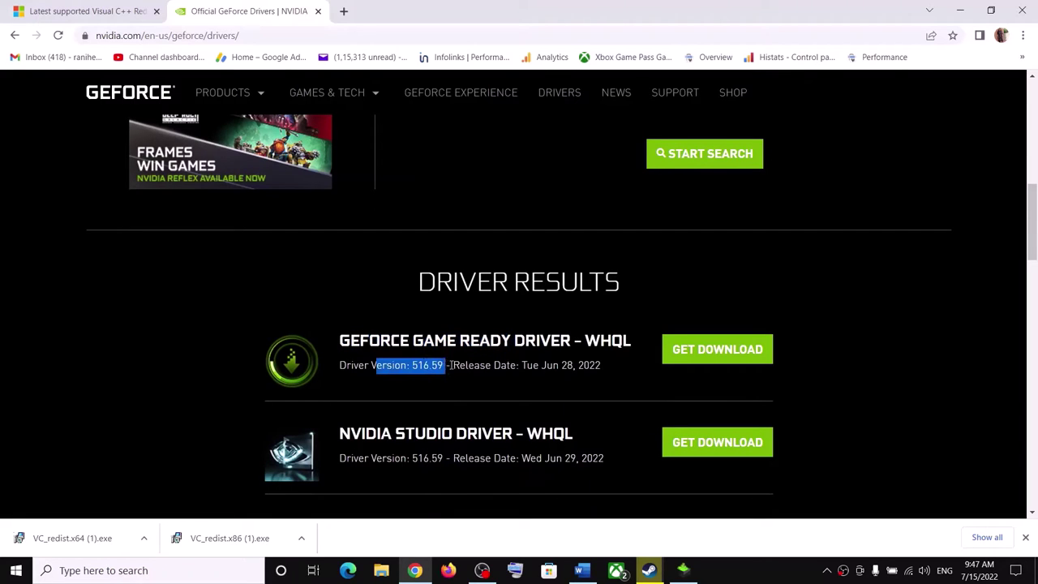
click(728, 351)
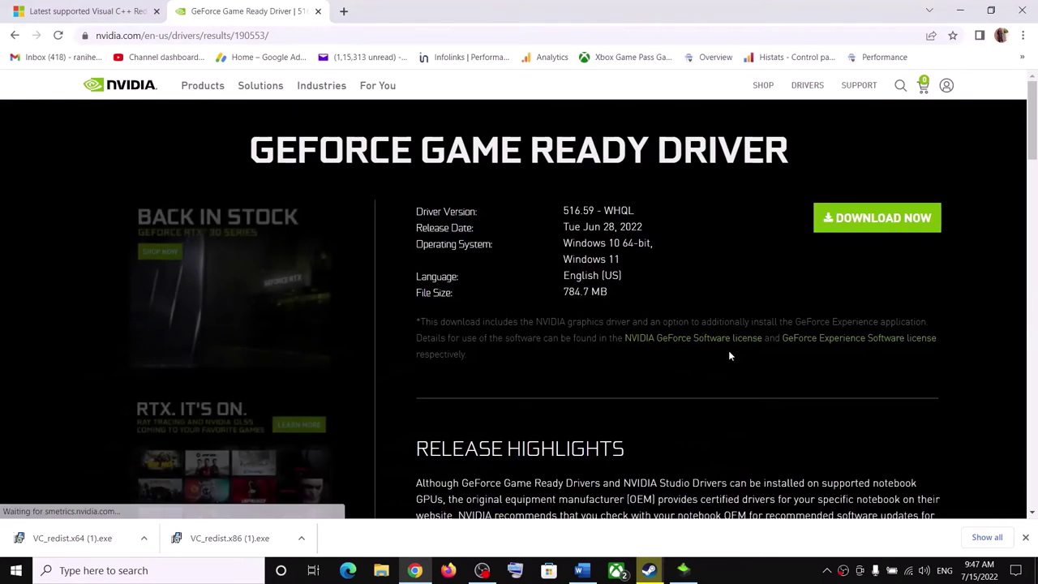
click(869, 218)
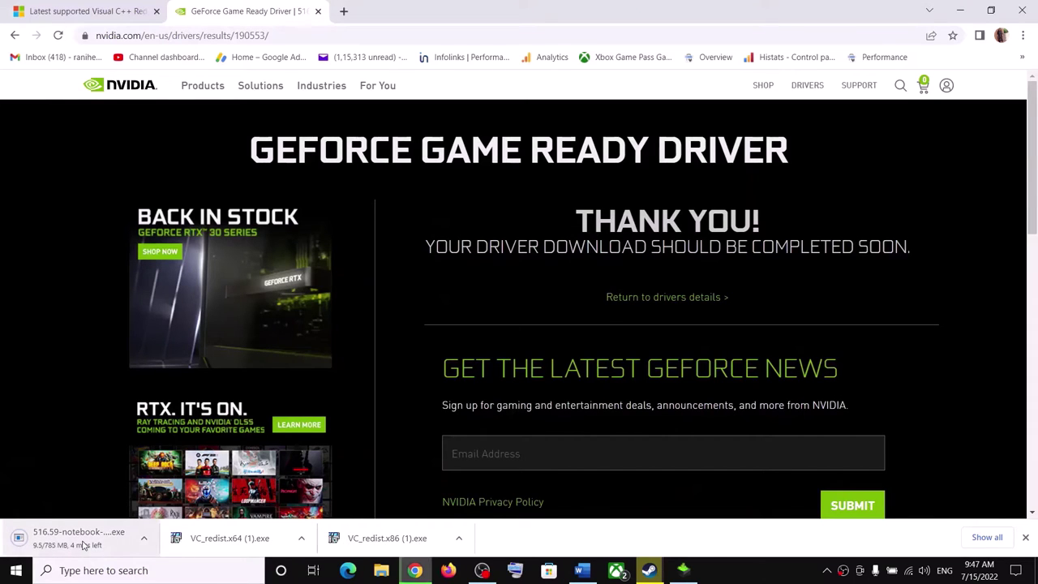
Step: Accept the NVIDIA licence and start a custom clean install of driver 516.59
click(685, 571)
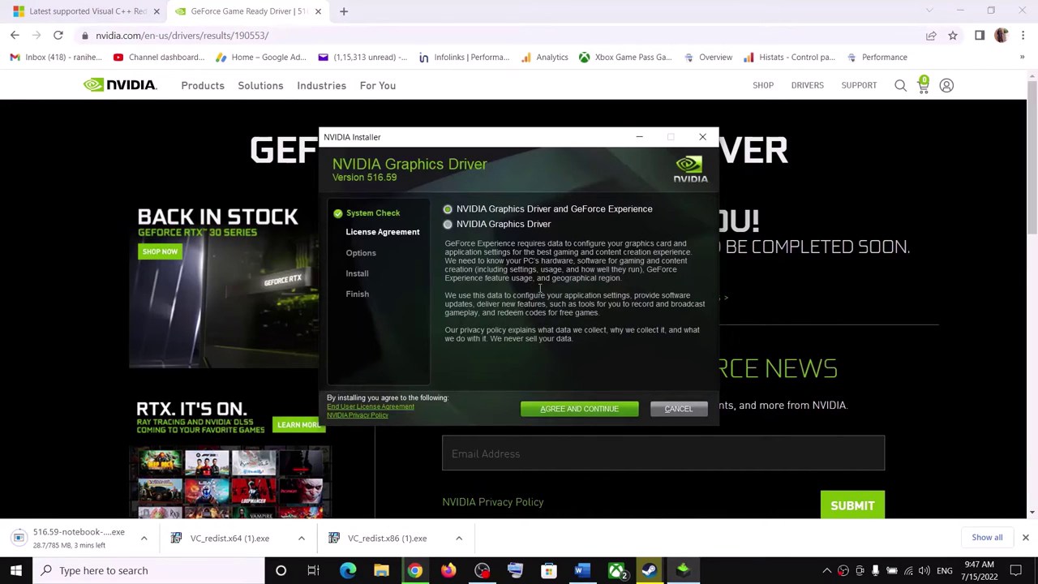
click(551, 410)
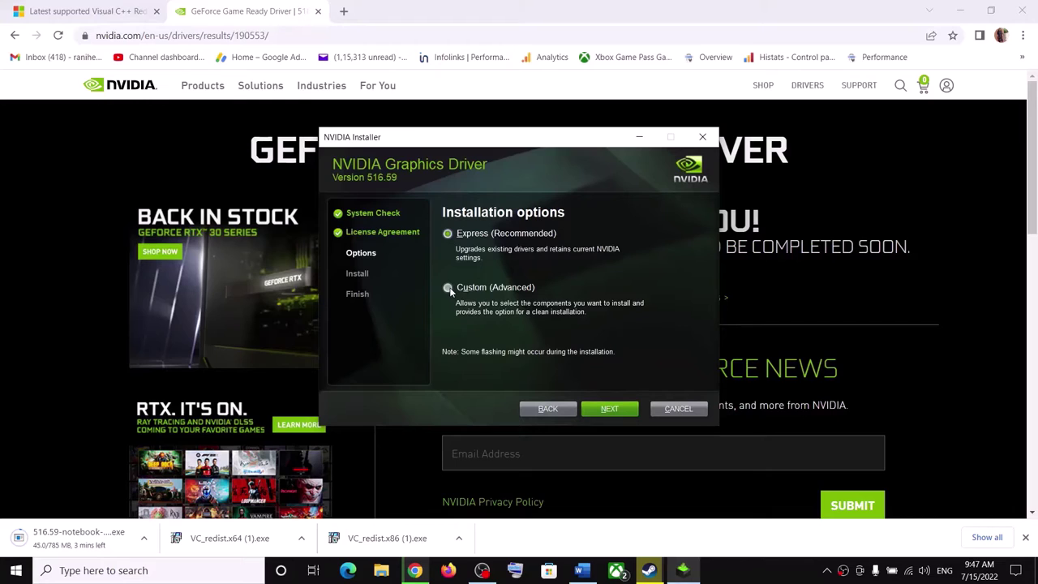
click(616, 413)
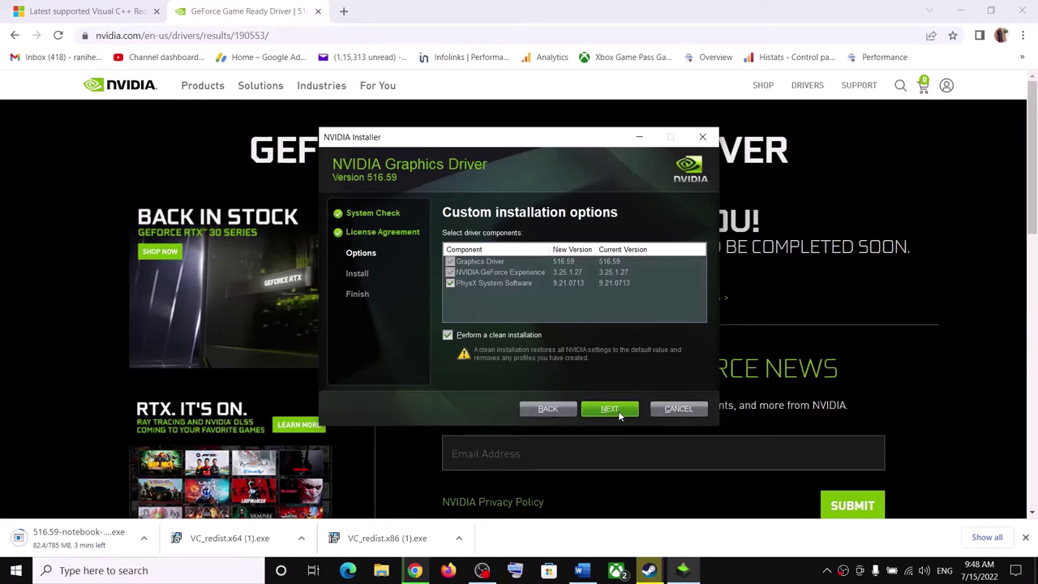
key(Return)
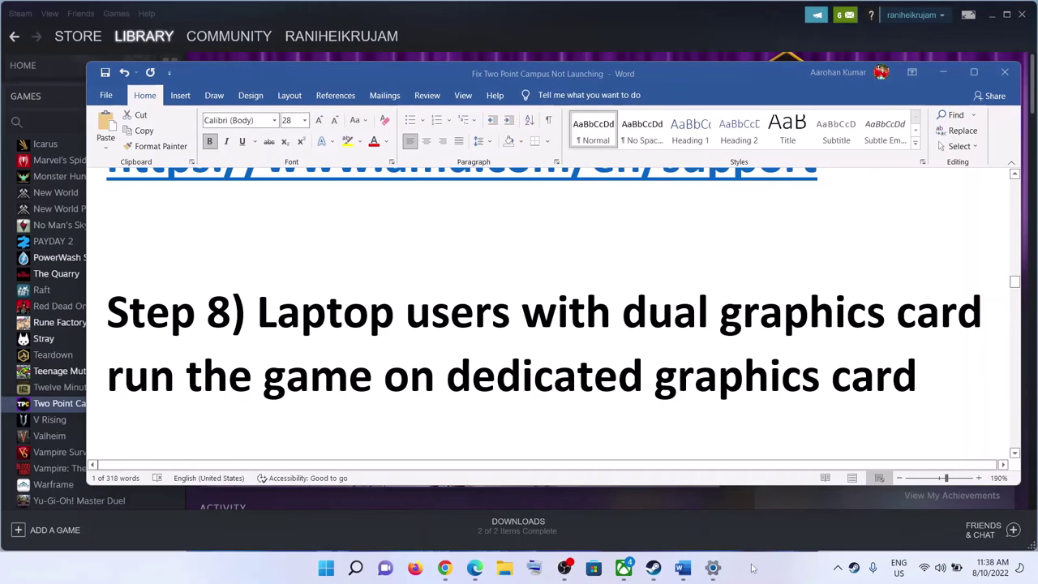
Step: Highlight the Step 8 dual-graphics instruction and open Graphics settings through Windows search
drag(258, 316, 846, 399)
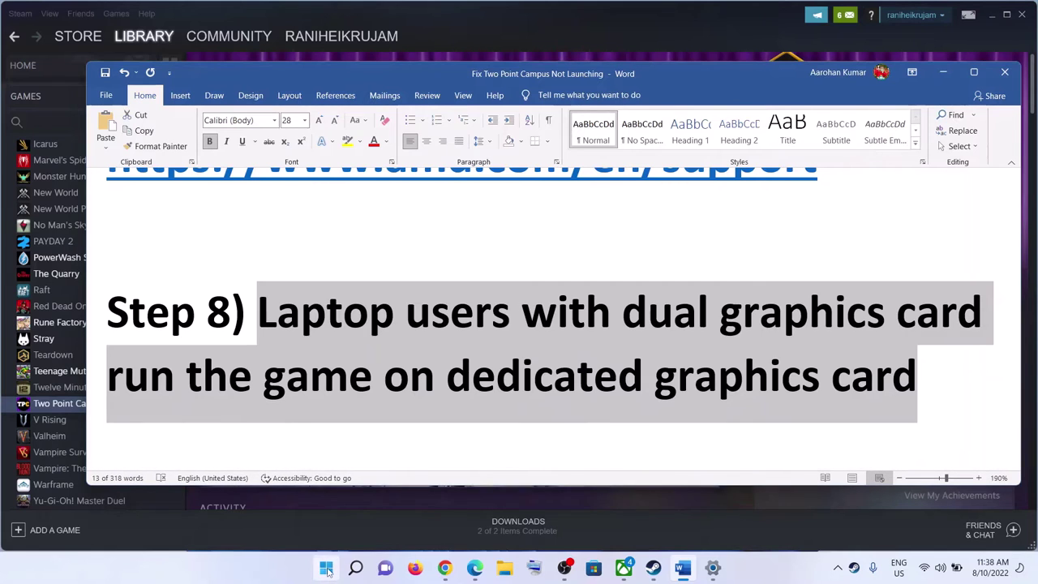
click(327, 570)
text(graphics settings)
key(Return)
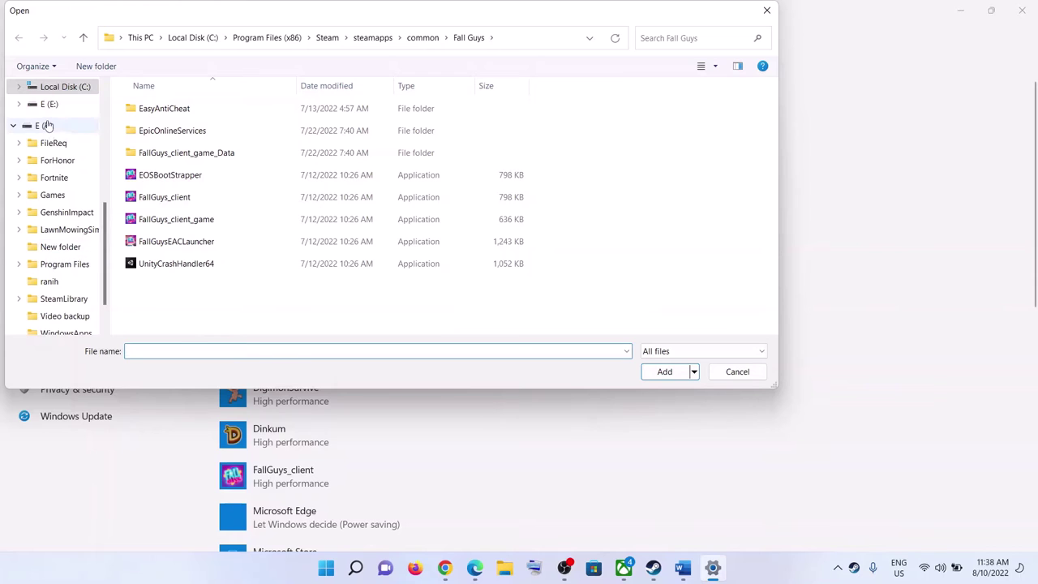
Step: Browse C:\Program Files (x86)\Steam\steamapps\common looking for the game folder
scroll(49, 186, up, 3)
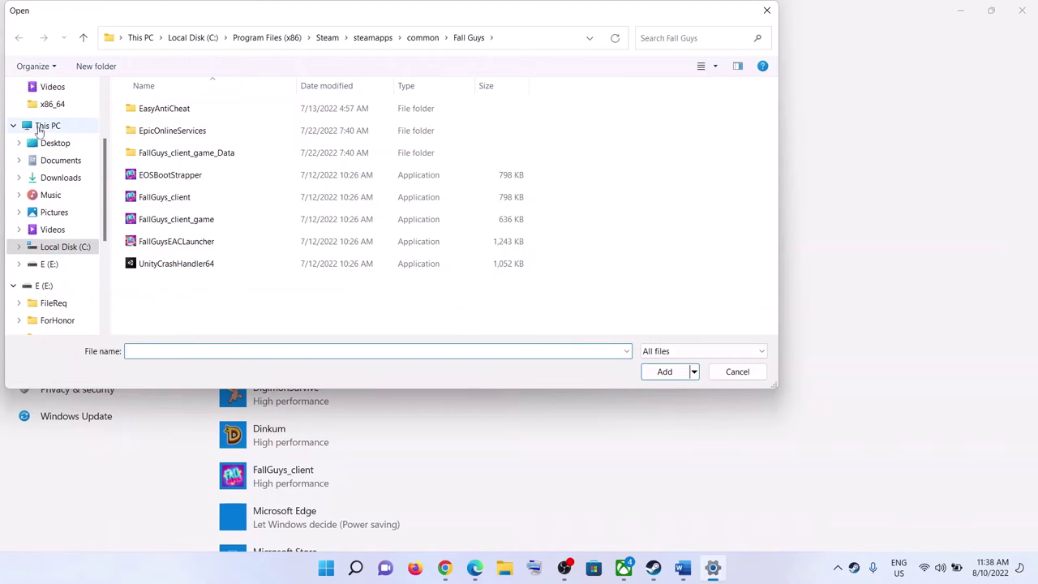
click(41, 130)
double_click(200, 213)
scroll(243, 195, down, 2)
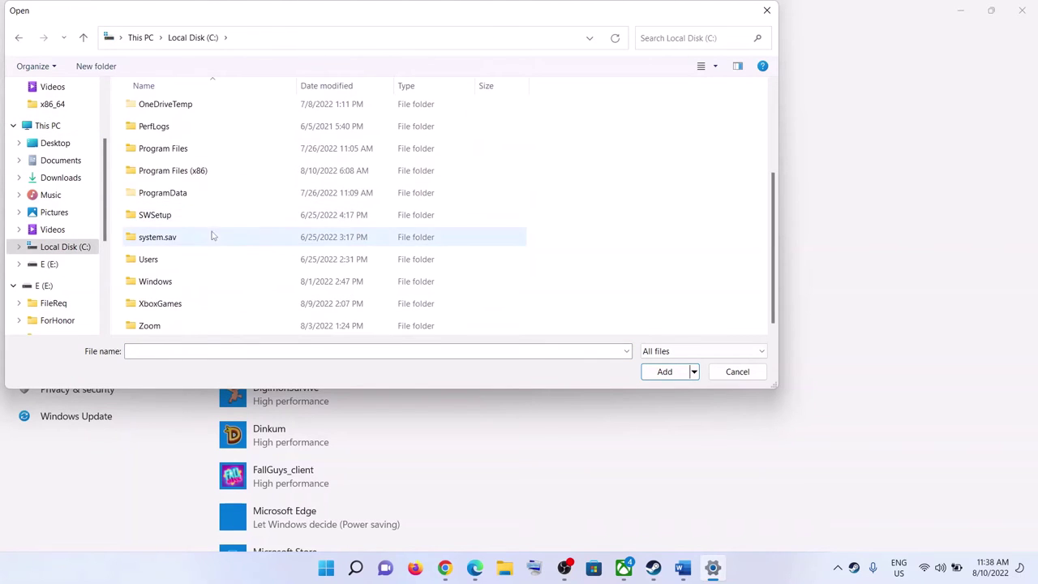
click(179, 178)
double_click(180, 178)
scroll(195, 231, down, 2)
scroll(191, 218, up, 2)
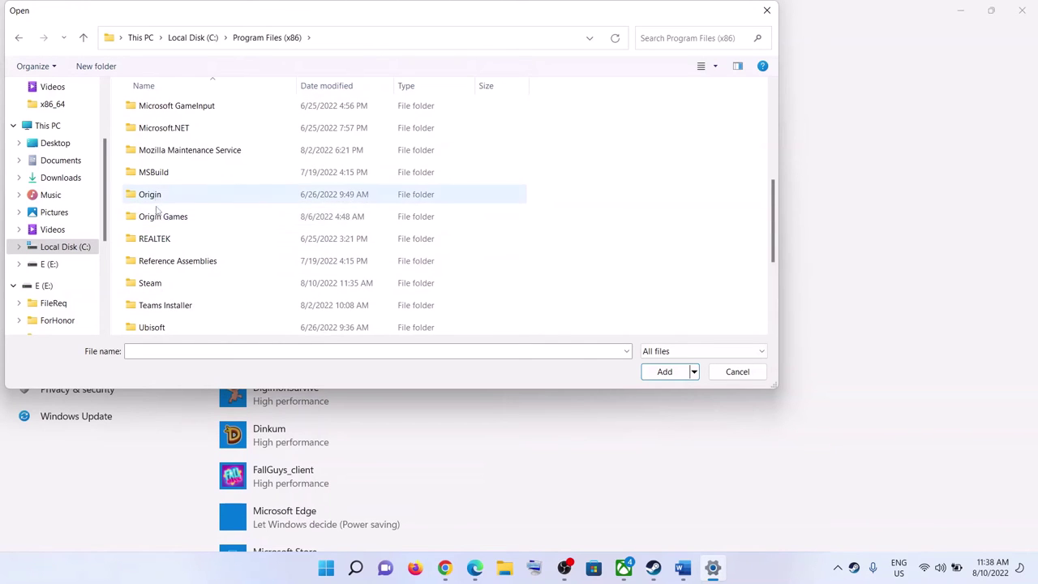
scroll(162, 229, down, 1)
click(130, 237)
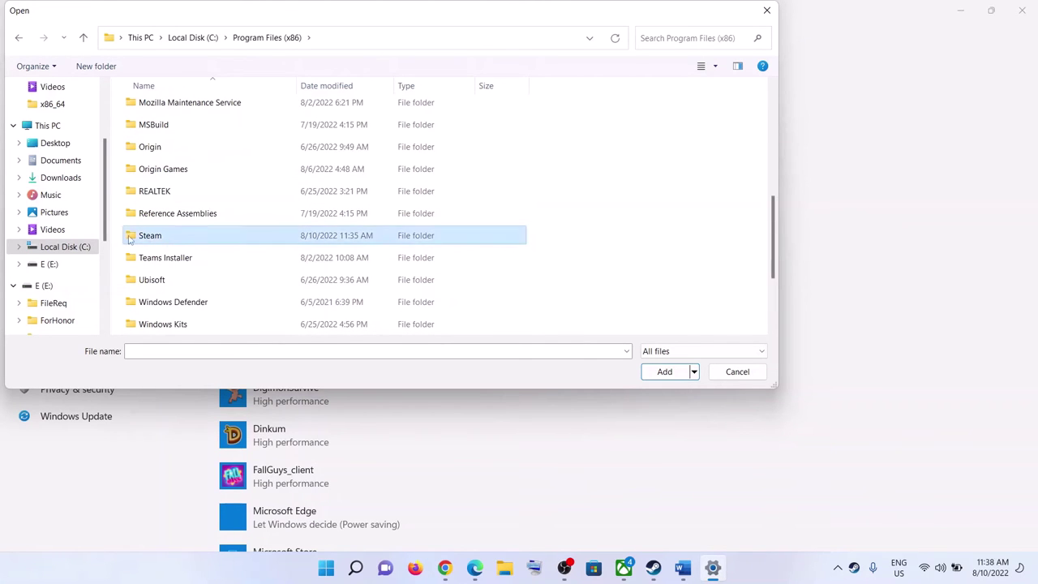
double_click(187, 237)
scroll(185, 236, down, 3)
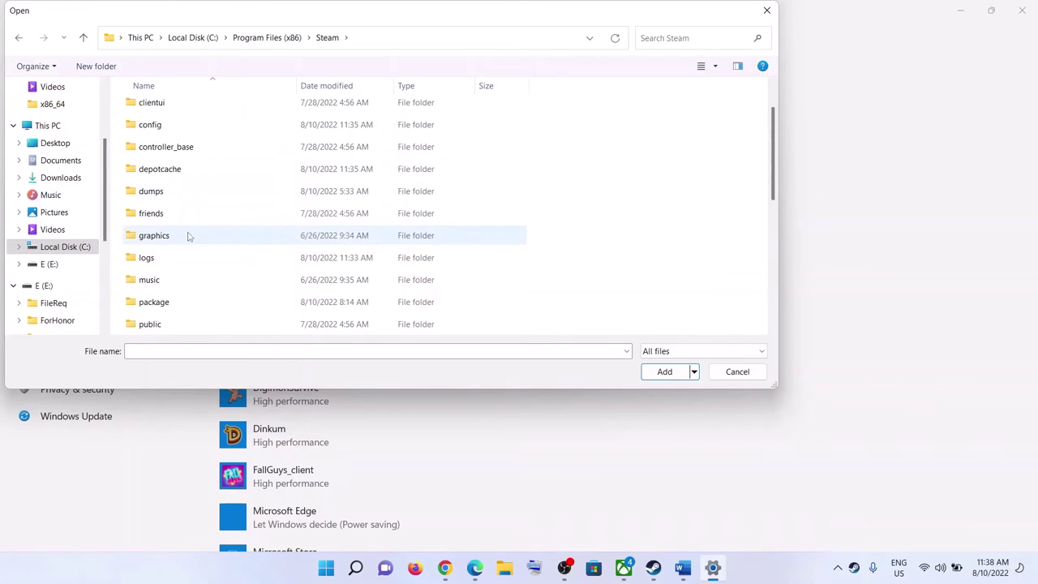
click(188, 283)
double_click(181, 282)
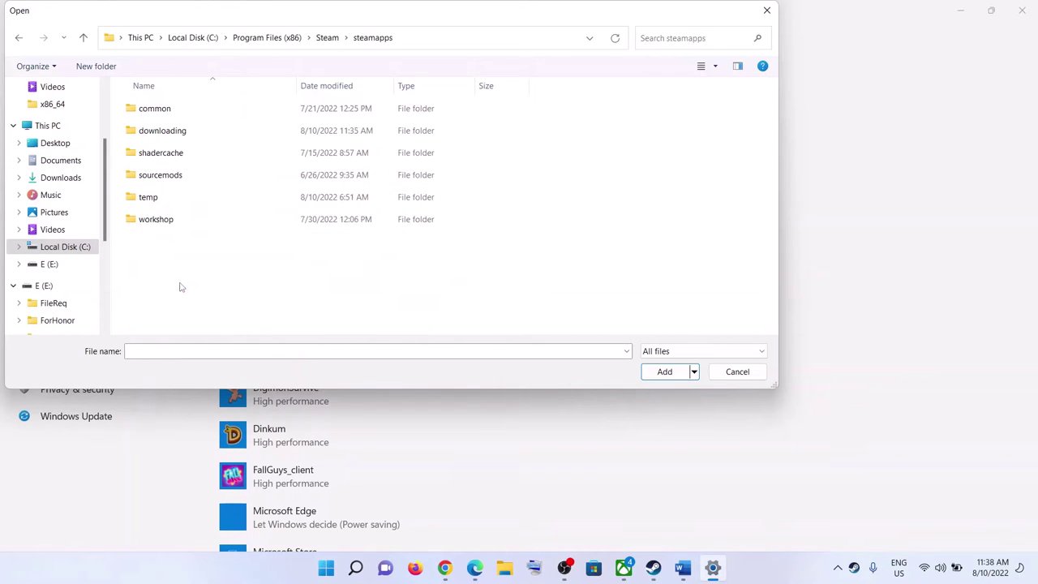
double_click(158, 114)
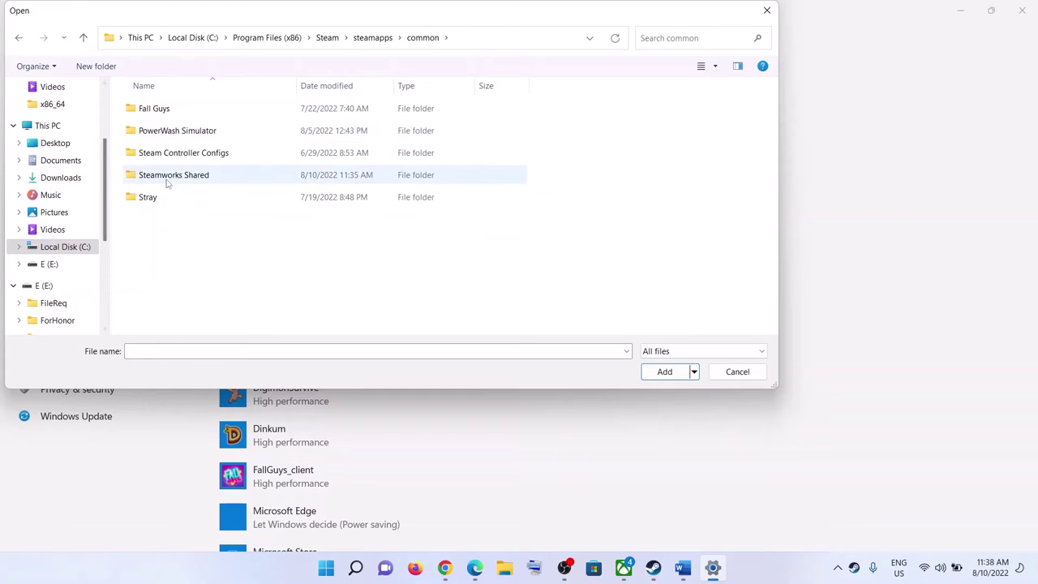
Step: Add TPC from E:\SteamLibrary\steamapps\common\Two Point Campus to the graphics app list
click(51, 264)
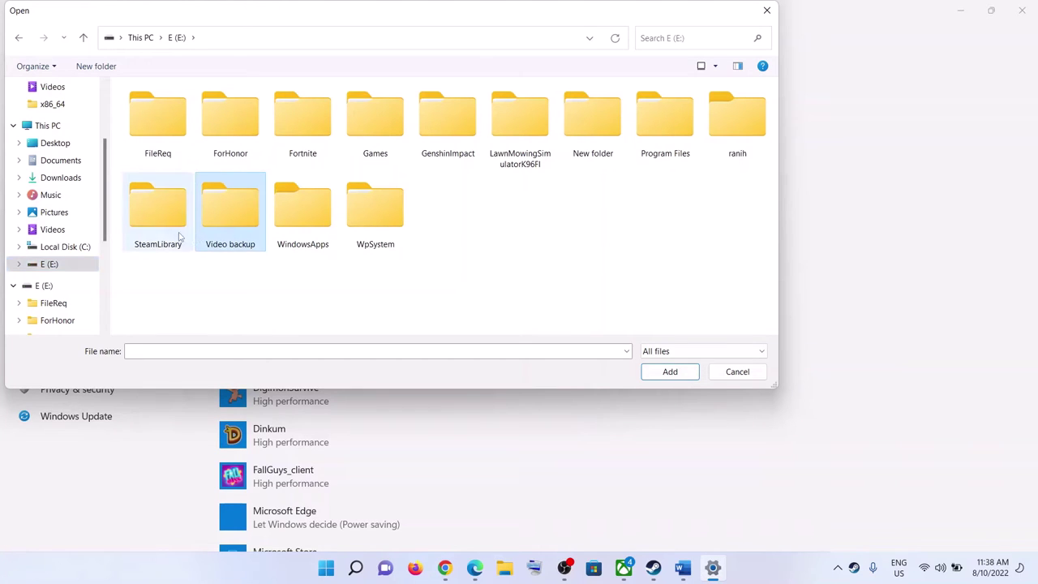
double_click(152, 239)
double_click(153, 111)
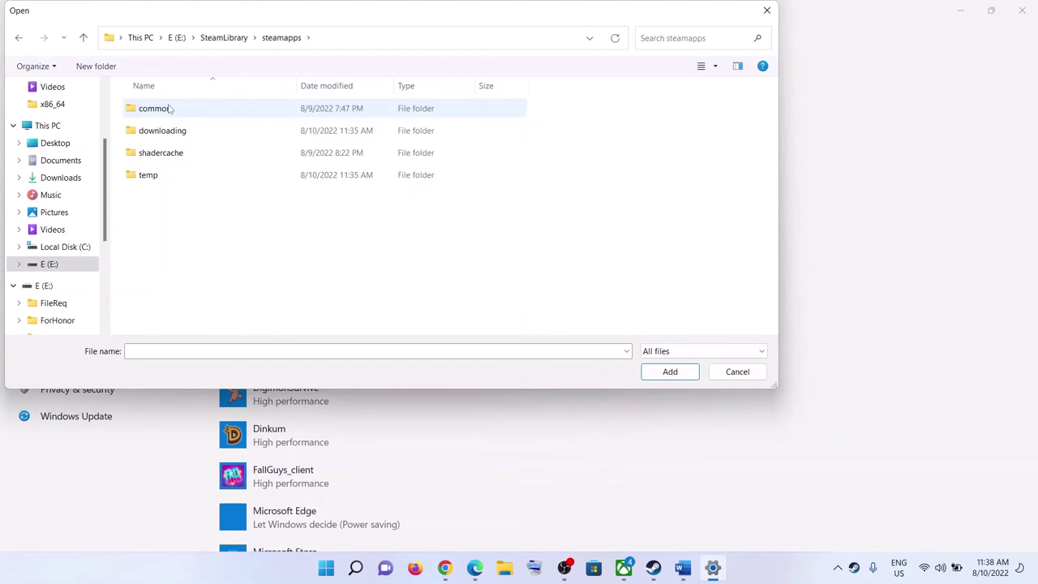
double_click(156, 111)
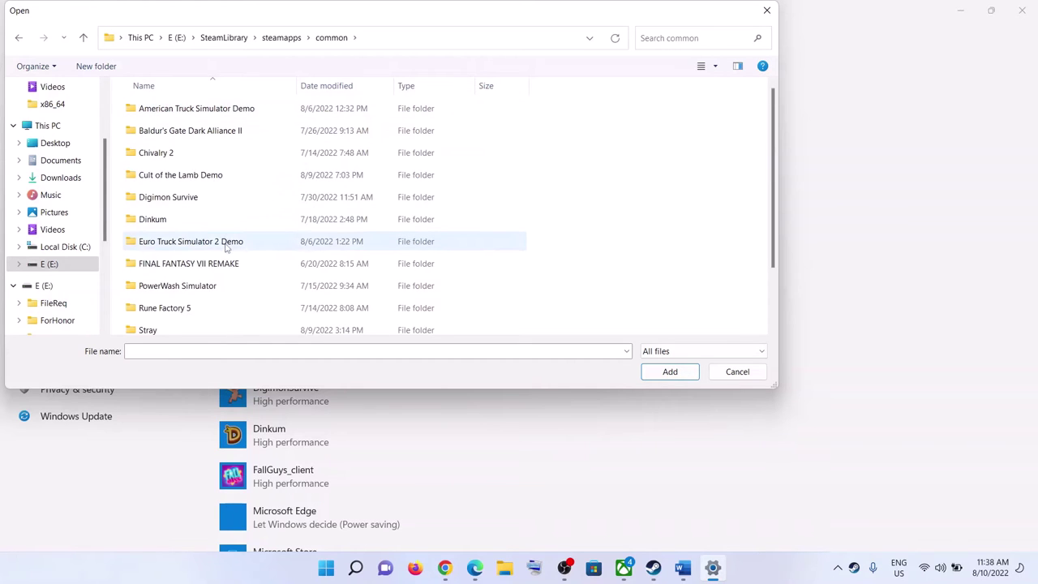
scroll(225, 259, down, 1)
scroll(225, 263, down, 1)
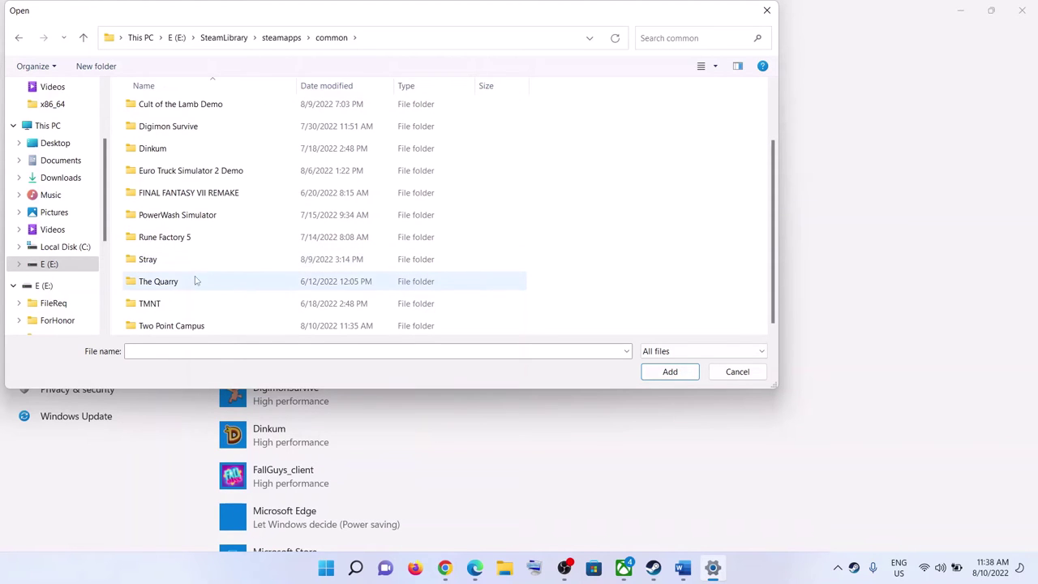
scroll(170, 288, up, 1)
scroll(170, 288, down, 1)
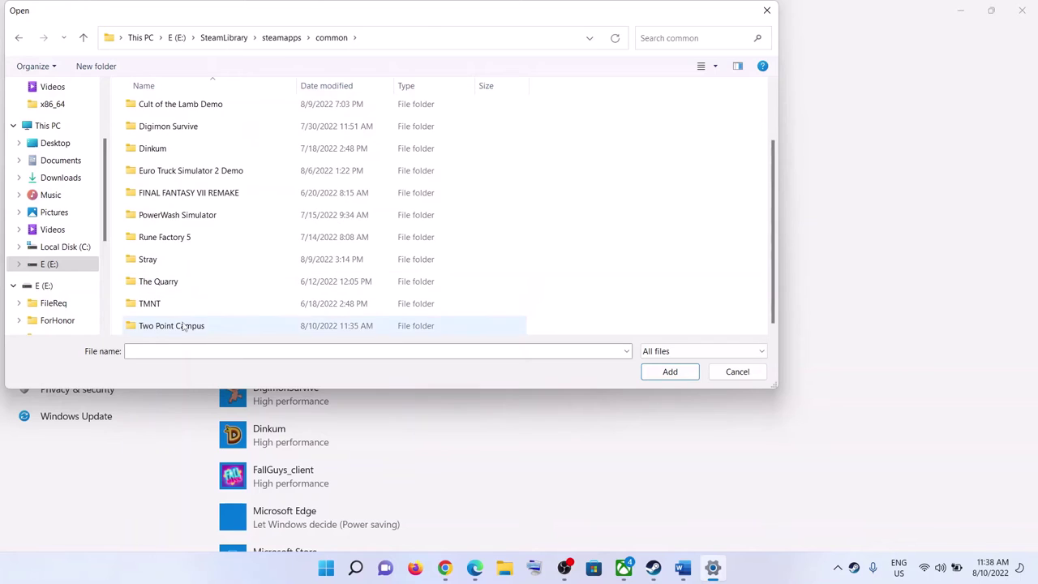
double_click(184, 324)
click(166, 152)
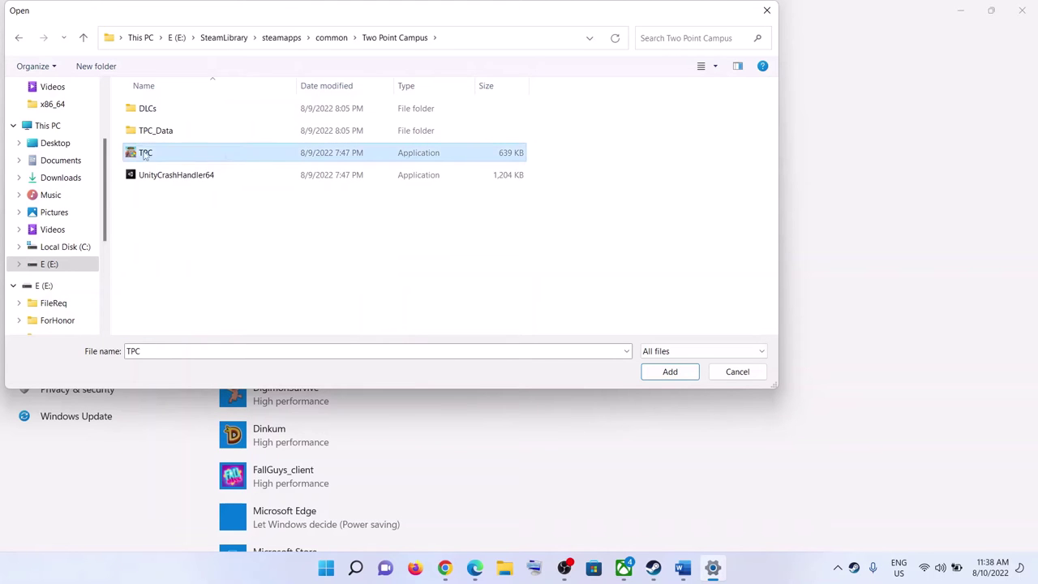
click(670, 372)
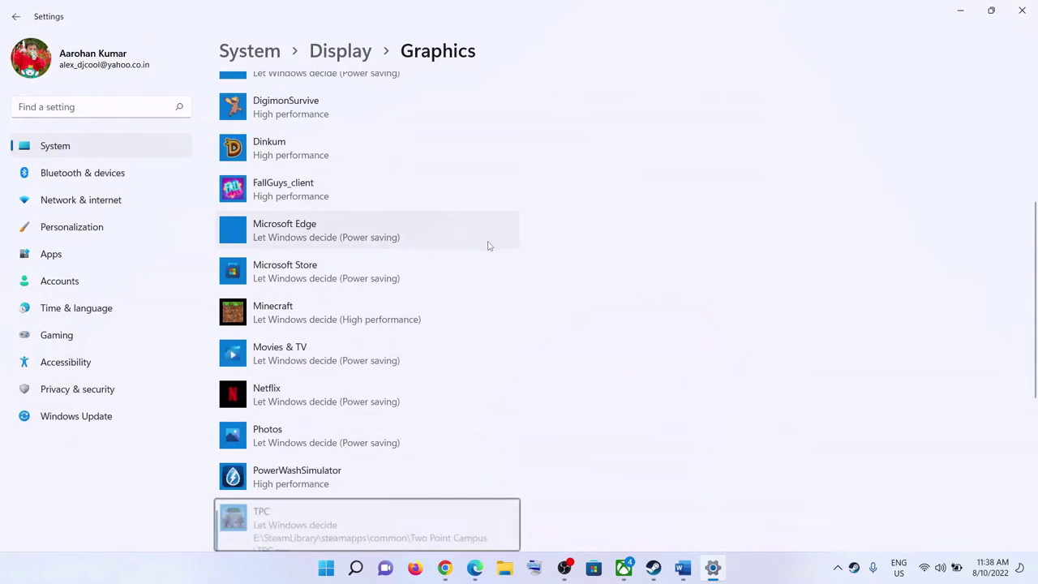
Step: Set TPC's graphics preference to High performance and save it
click(415, 297)
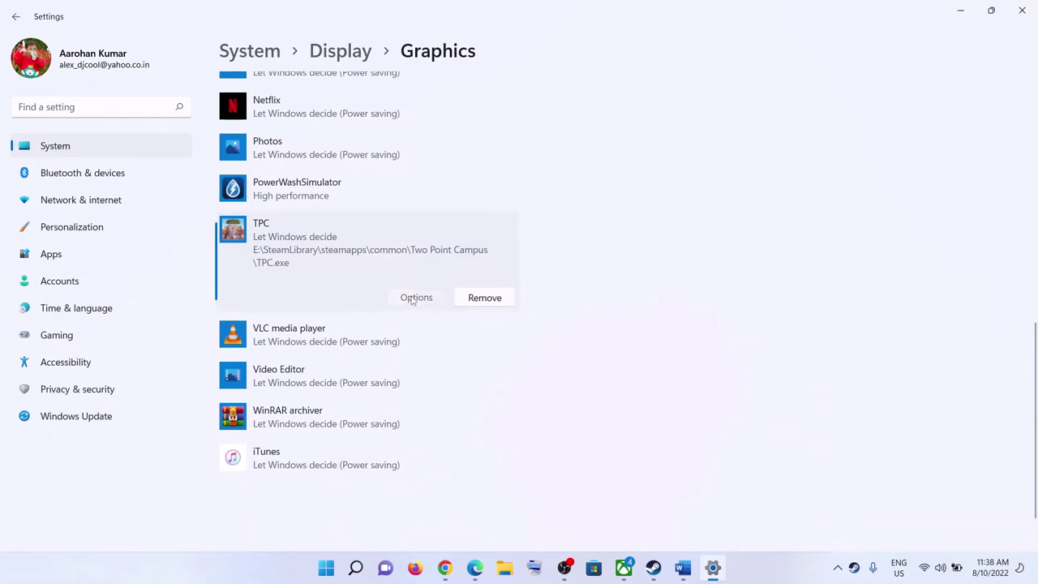
click(436, 292)
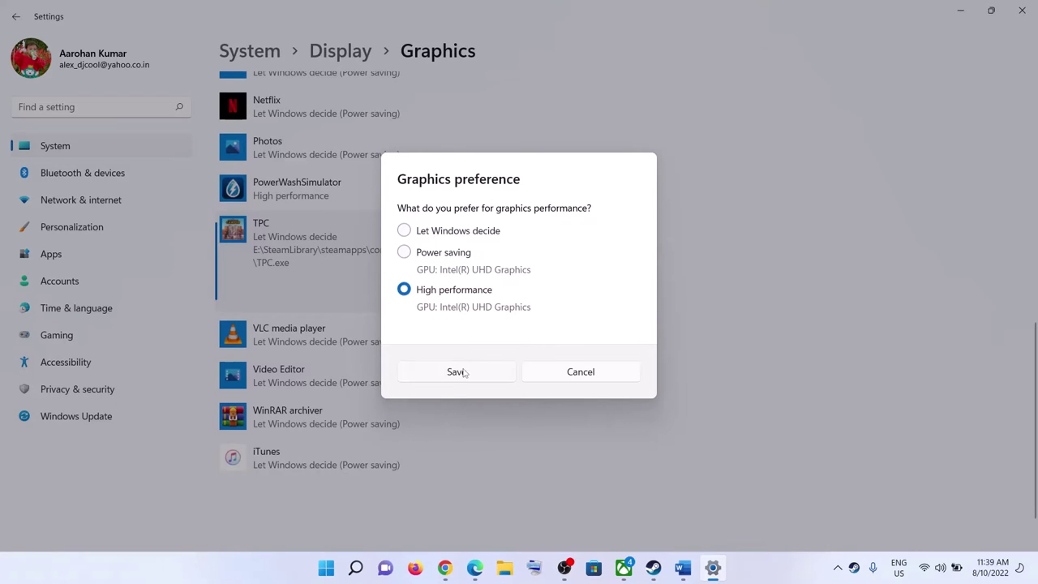
click(457, 371)
scroll(382, 316, up, 10)
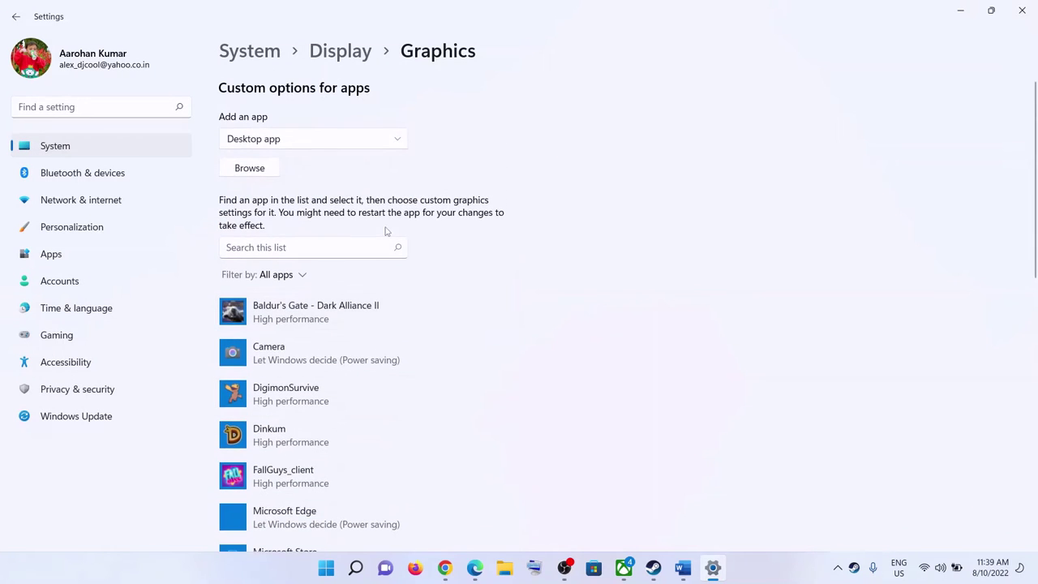
Step: Switch to Microsoft Store app and add Two Point Campus to the graphics list
click(401, 141)
click(434, 138)
click(389, 142)
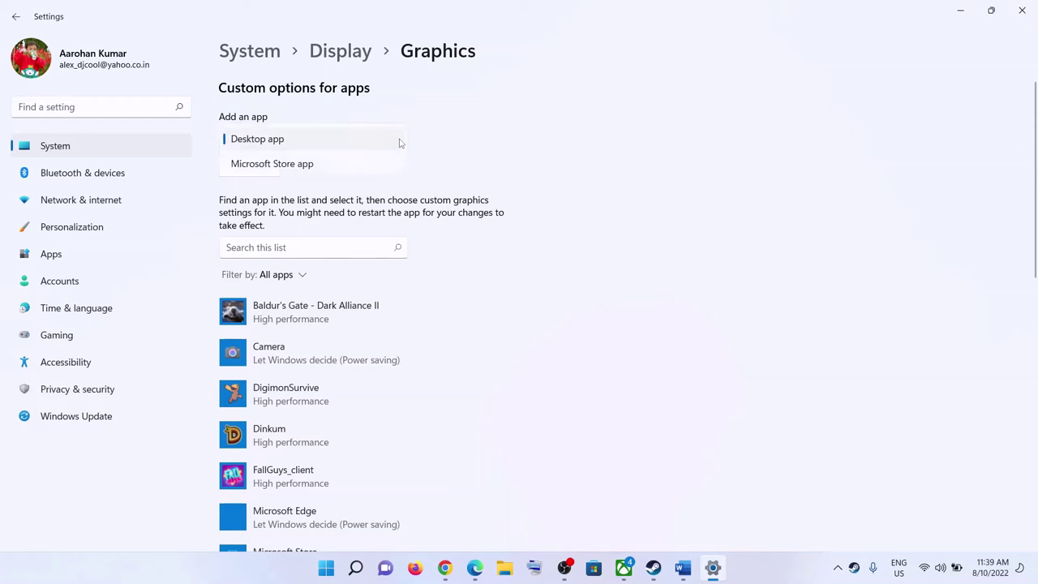
click(282, 165)
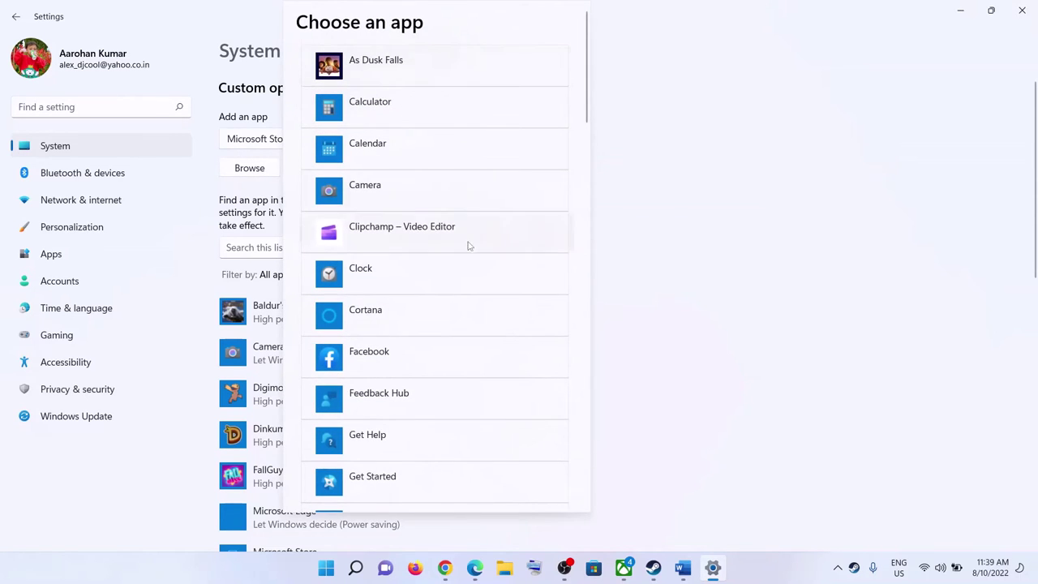
scroll(466, 241, down, 10)
scroll(470, 289, down, 10)
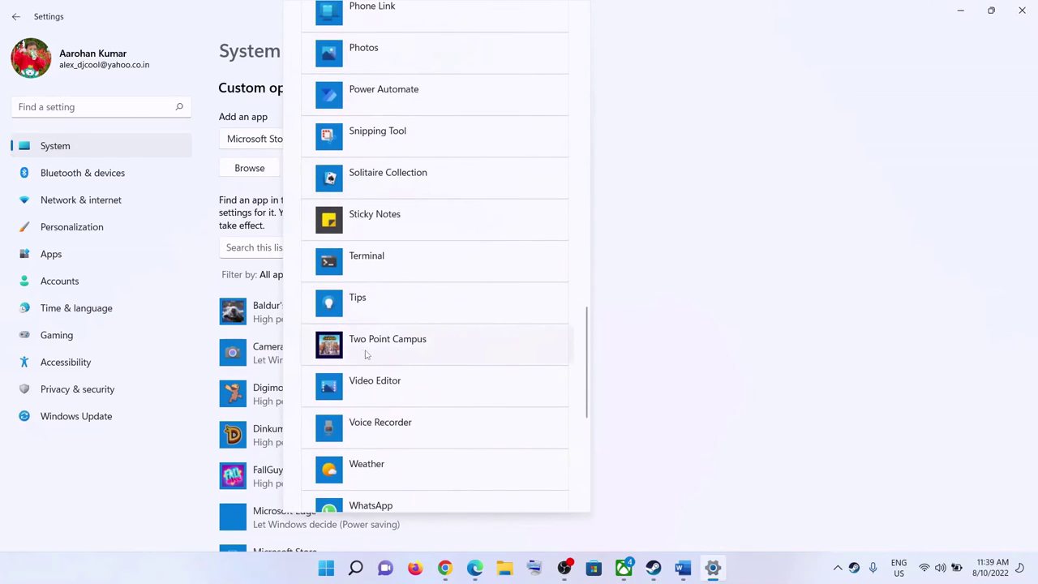
click(388, 354)
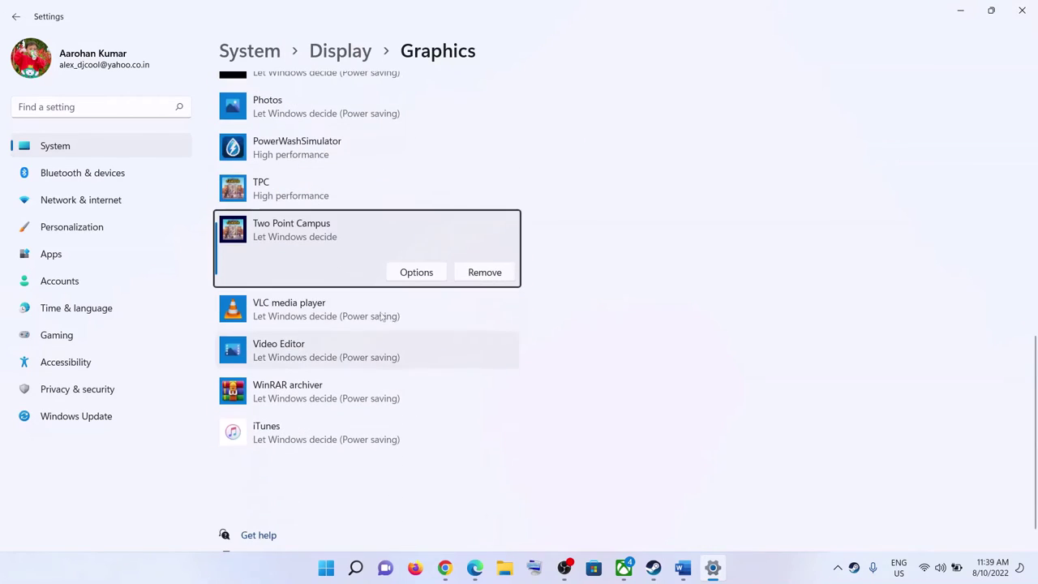
Step: Save High performance as Two Point Campus's graphics preference and close Settings
click(405, 276)
click(458, 292)
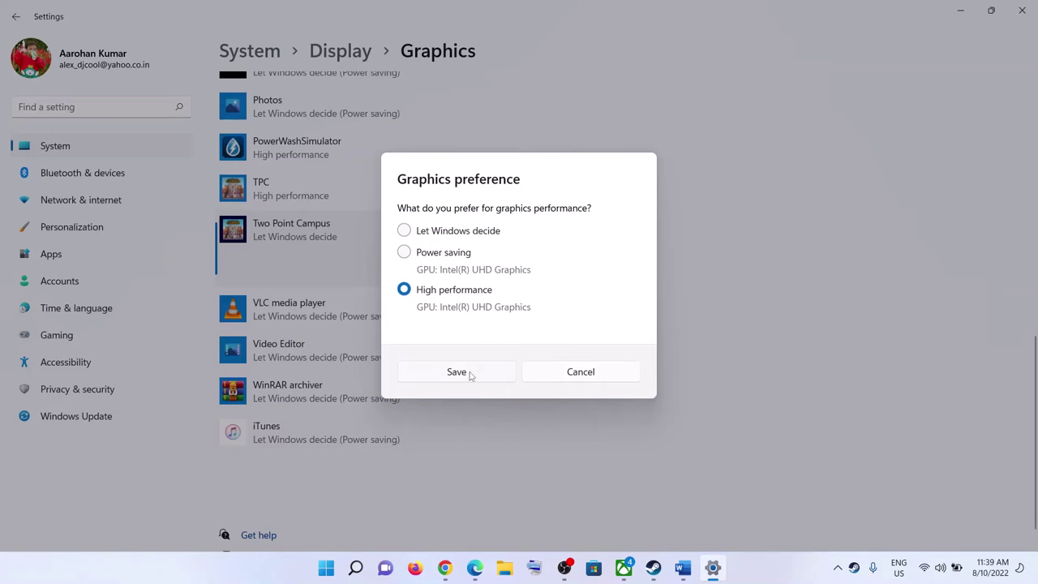
click(476, 373)
click(1023, 11)
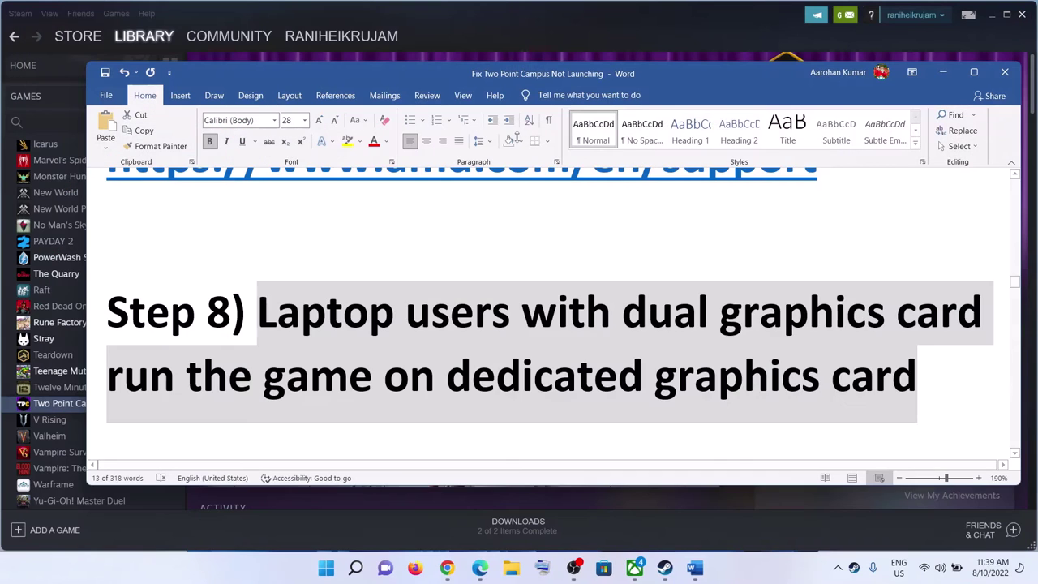
Step: Maximize Word and highlight the Step 9 text from Disconnect to task manager
scroll(555, 341, down, 4)
drag(233, 285, 771, 350)
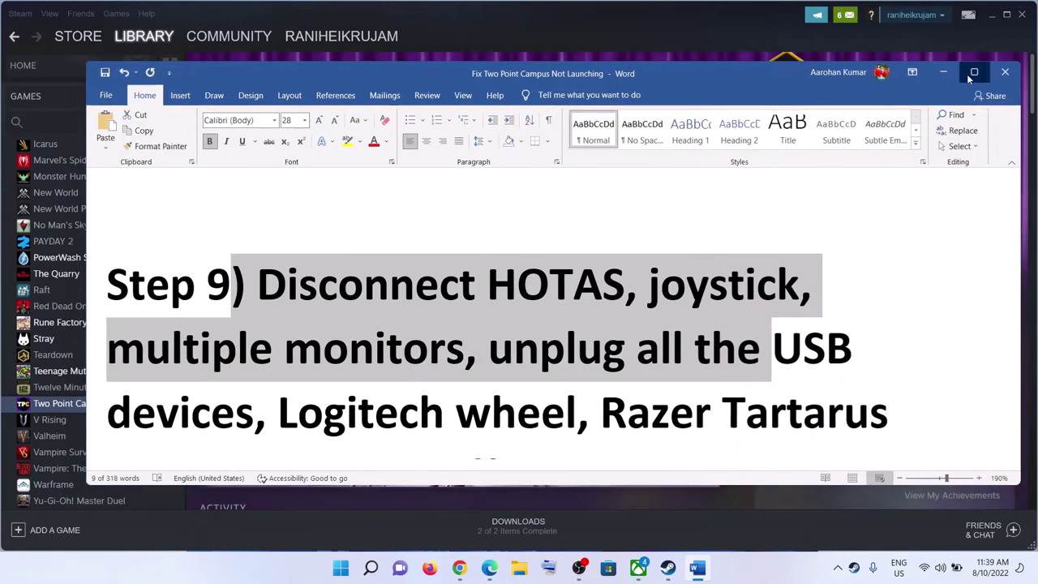
click(966, 74)
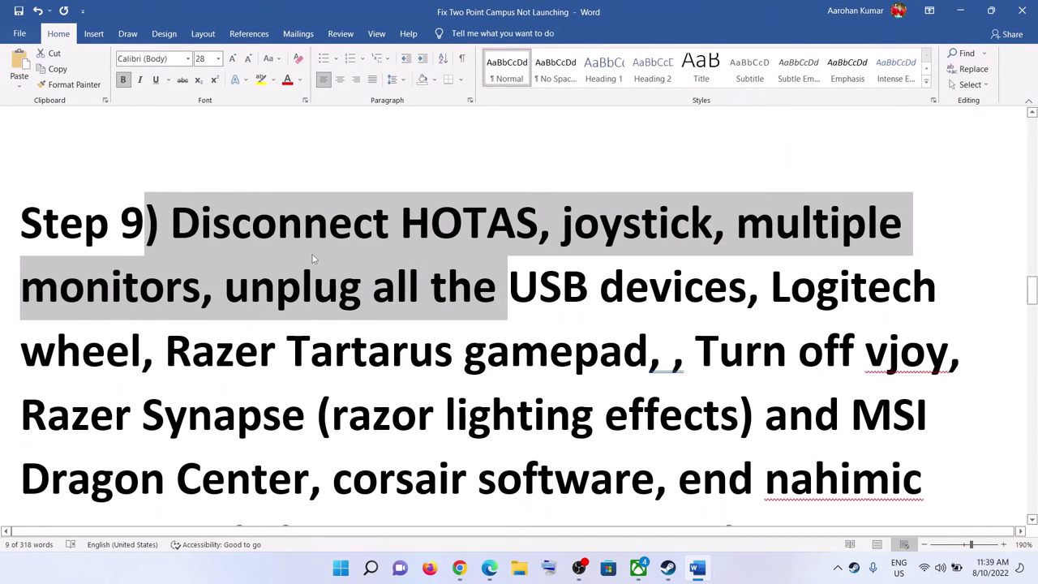
click(741, 282)
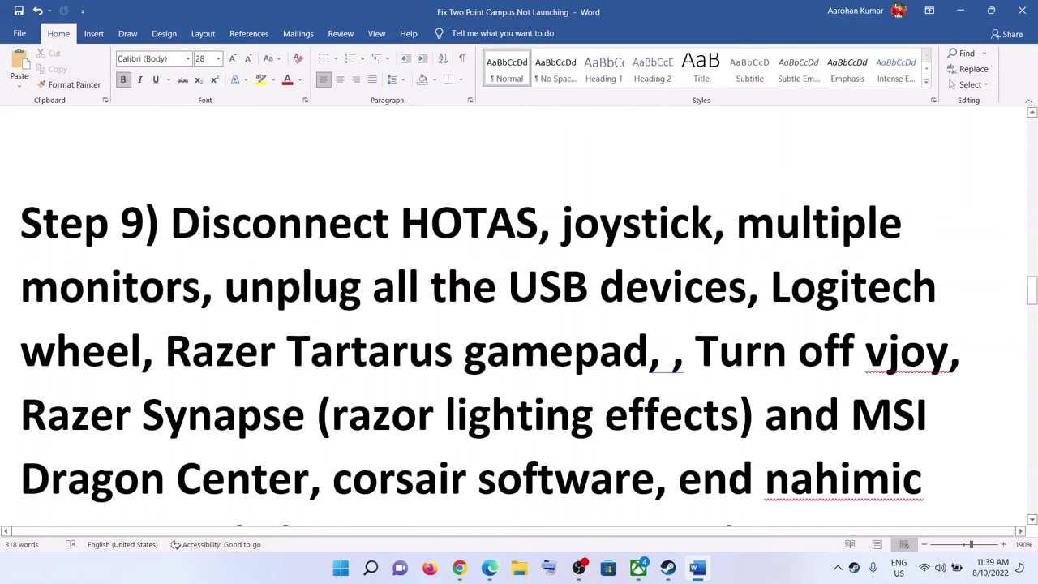
drag(170, 223, 660, 344)
drag(200, 228, 649, 349)
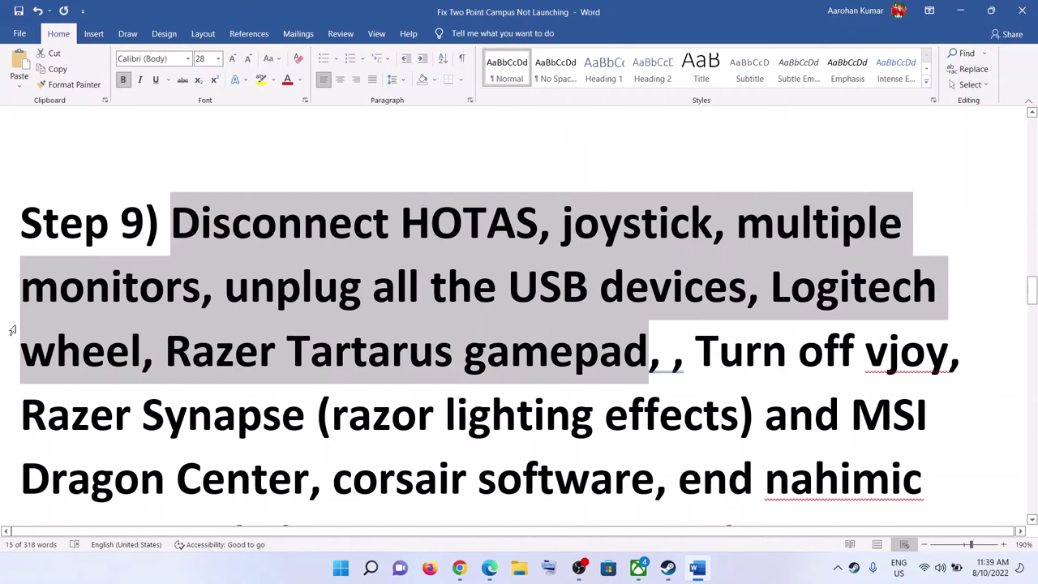
scroll(446, 303, down, 3)
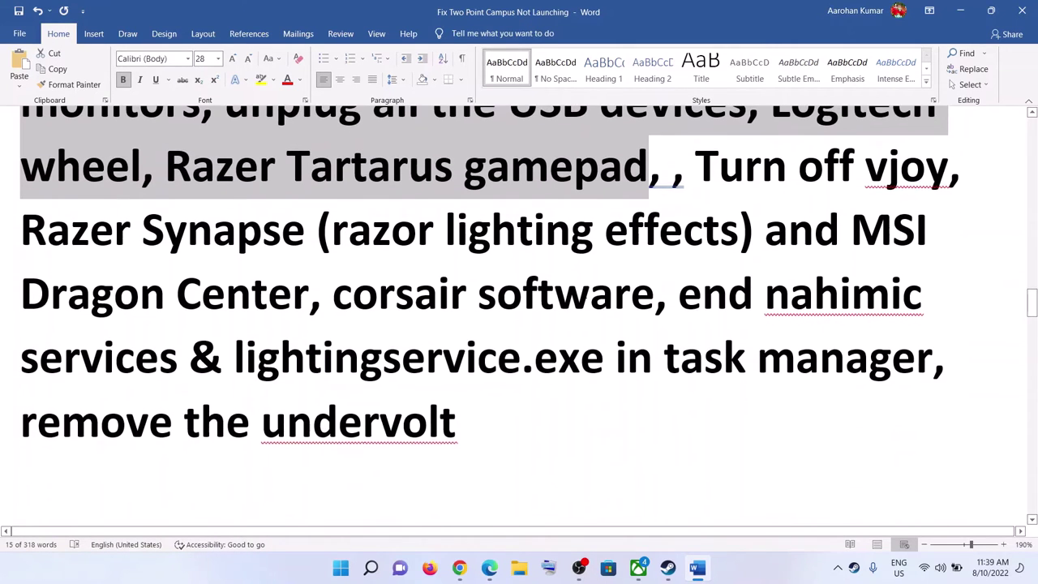
drag(693, 167, 932, 361)
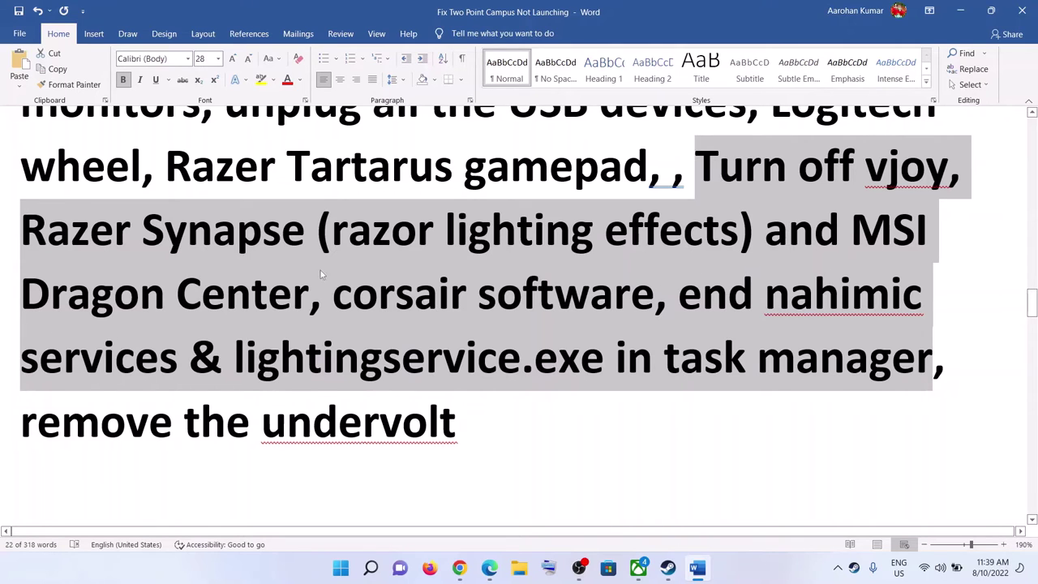
Step: Select the remove-undervolt line and the Update your Windows step, then open Start
drag(23, 421, 458, 423)
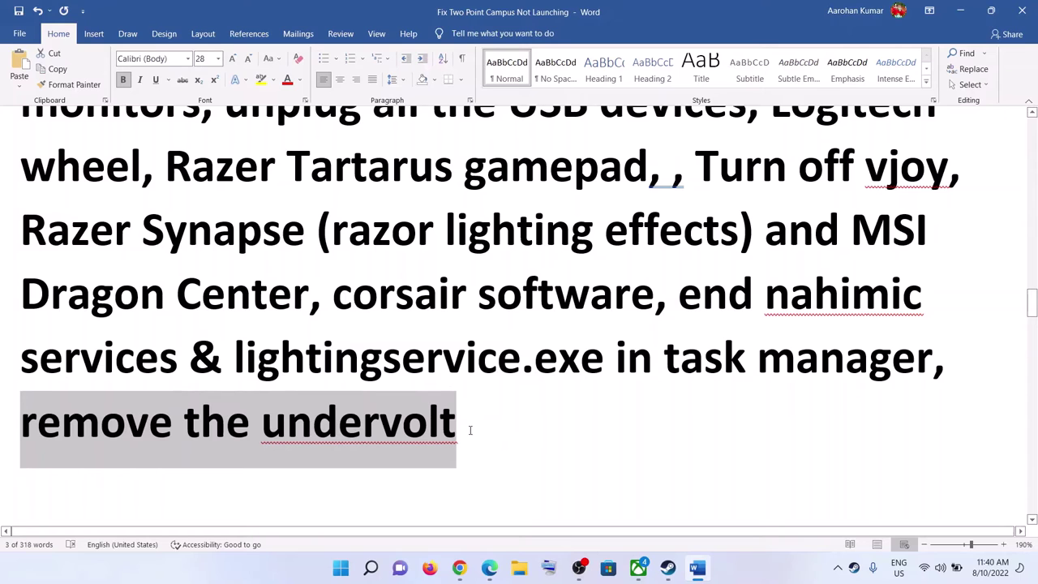
scroll(535, 432, up, 2)
scroll(535, 433, down, 3)
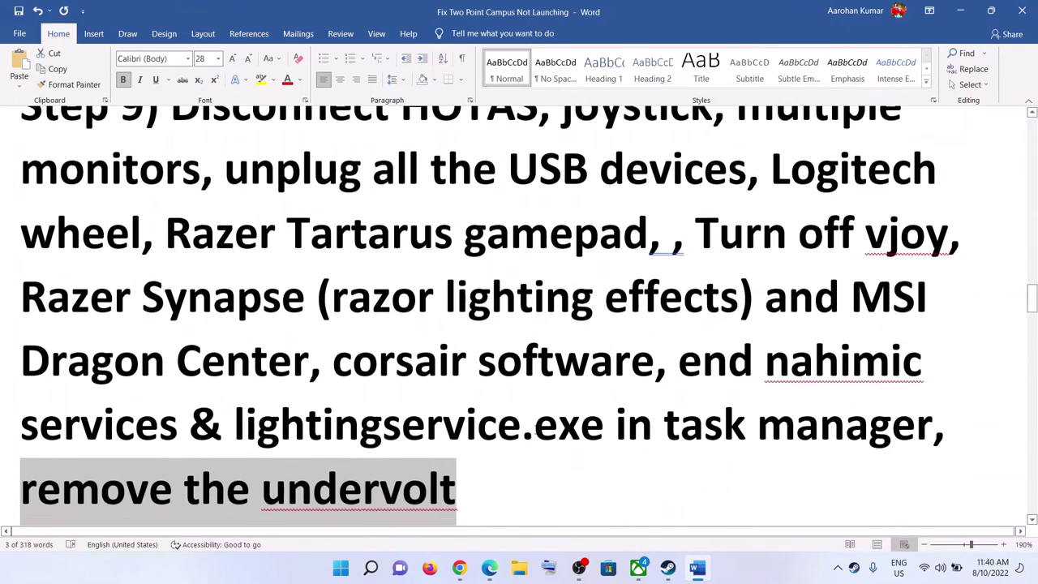
scroll(535, 430, down, 2)
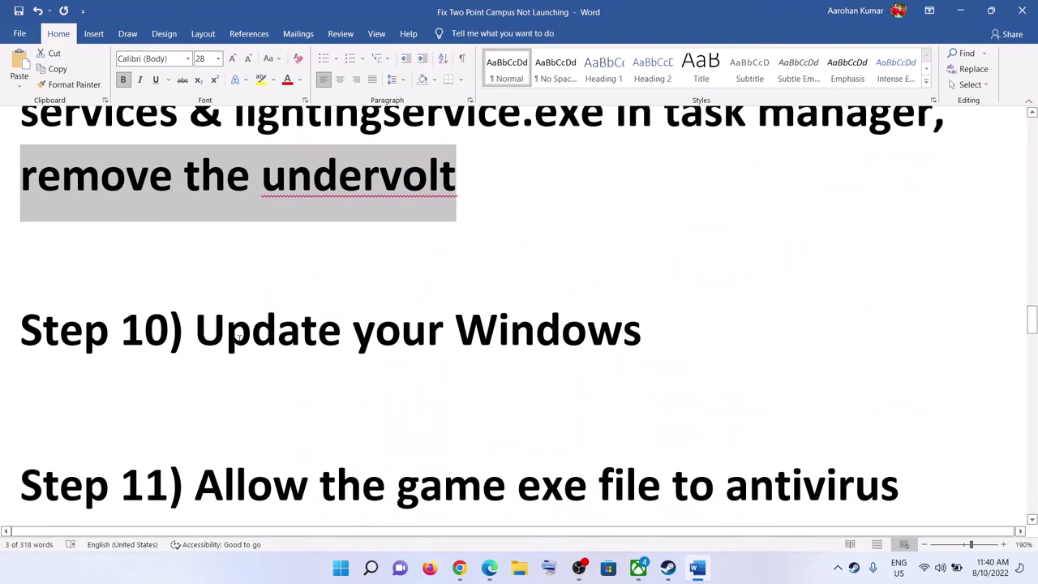
drag(212, 341, 732, 332)
key(super)
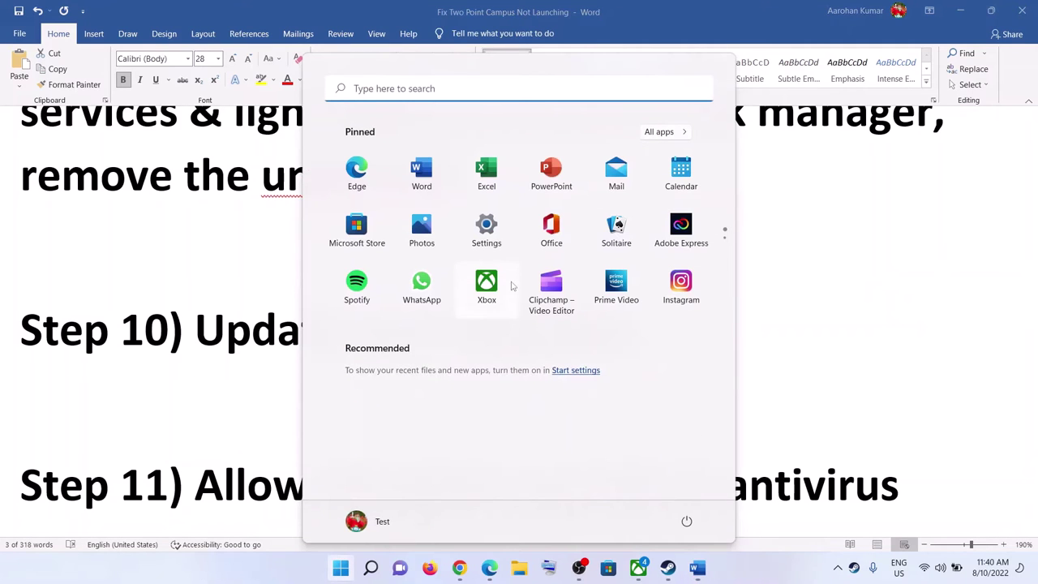
Step: Check for updates on the Windows Update page of Settings
click(488, 230)
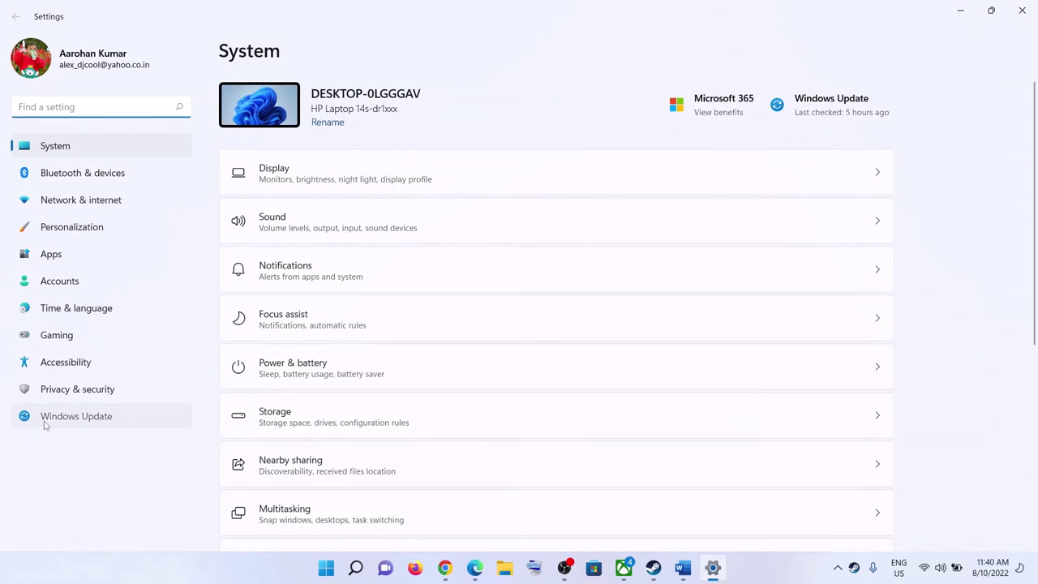
click(69, 416)
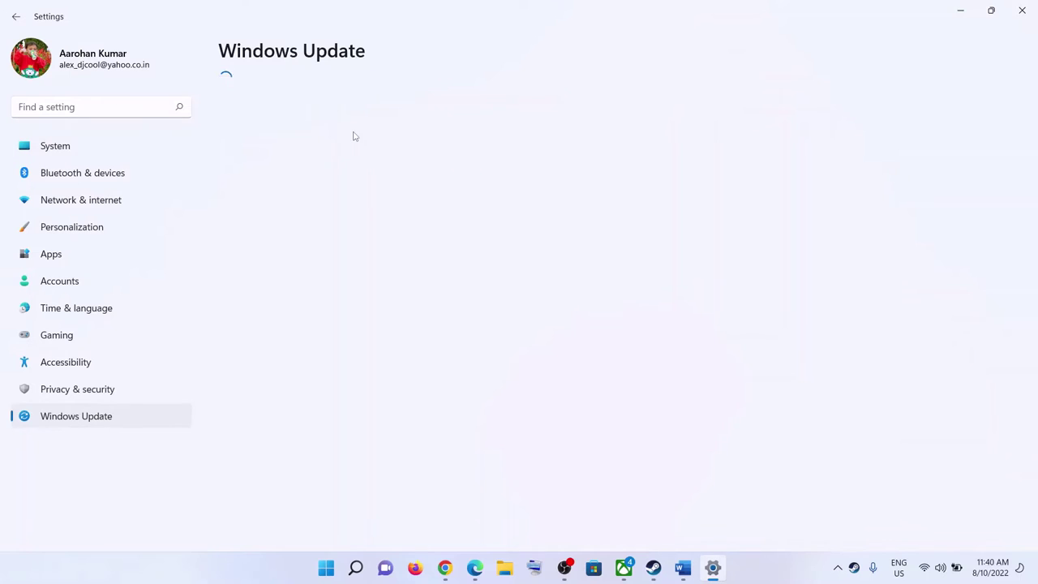
click(888, 112)
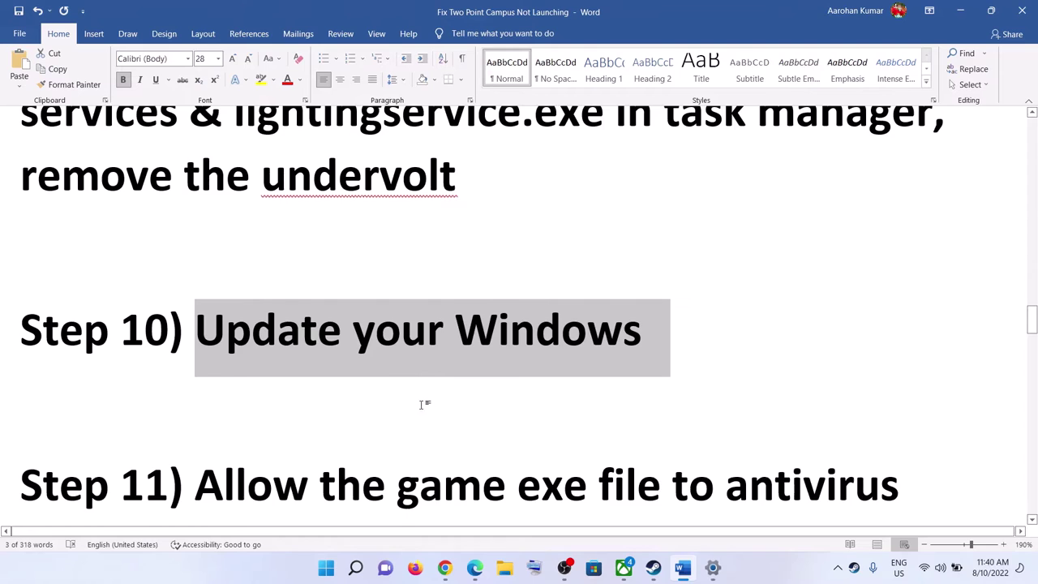
scroll(422, 406, down, 3)
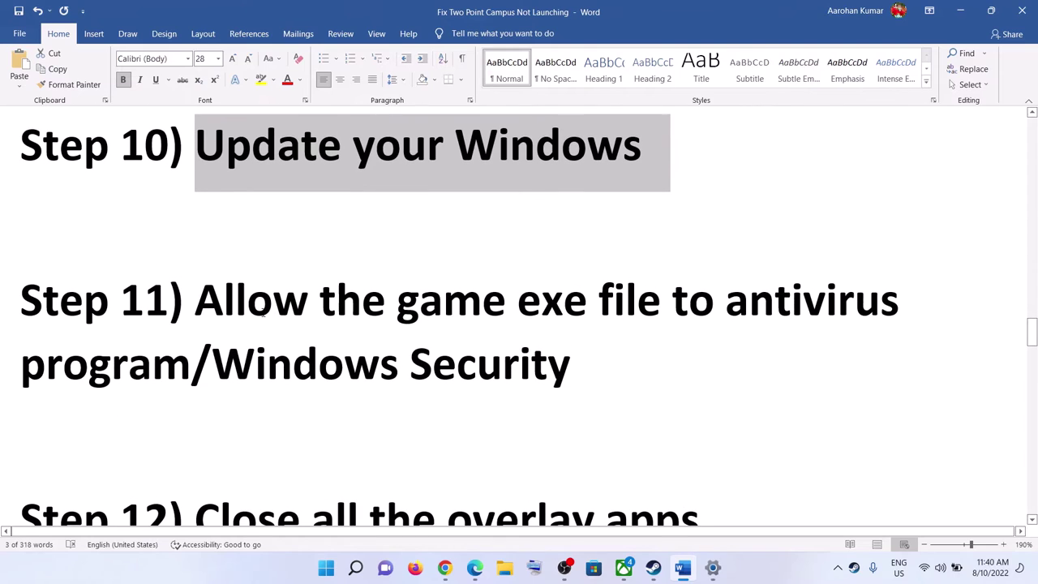
Step: Highlight the Step 11 text and the words Windows Security, then open Start
drag(195, 300, 713, 348)
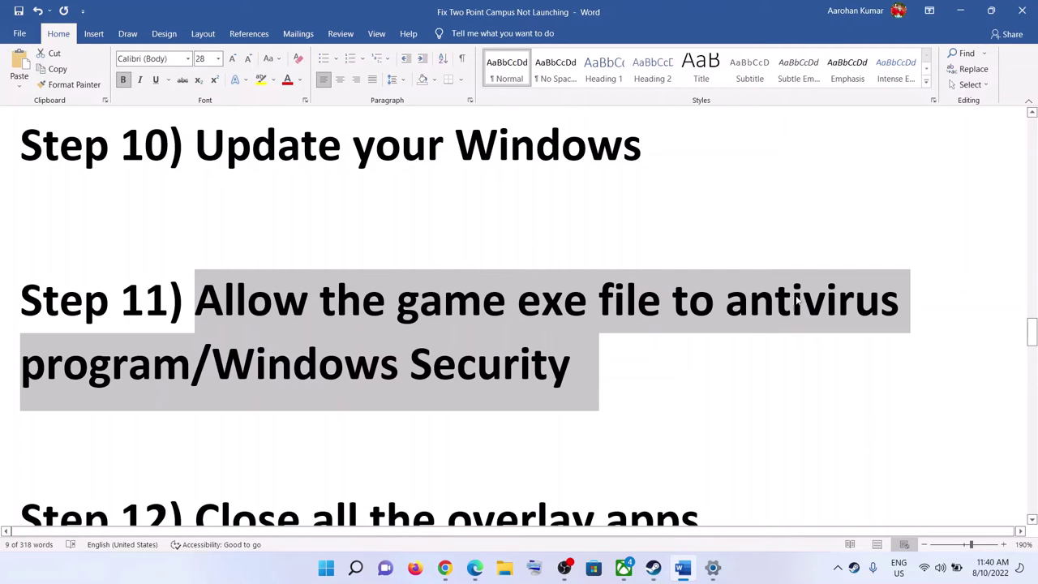
click(253, 371)
drag(212, 369, 571, 369)
click(326, 568)
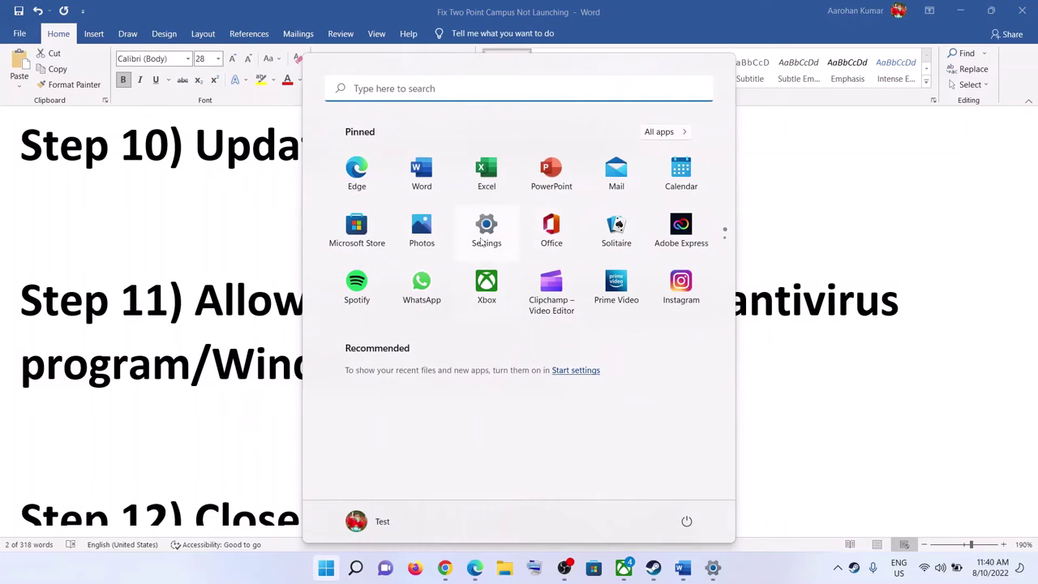
Step: Reach Virus & threat protection via Settings > Privacy & security > Windows Security
click(480, 241)
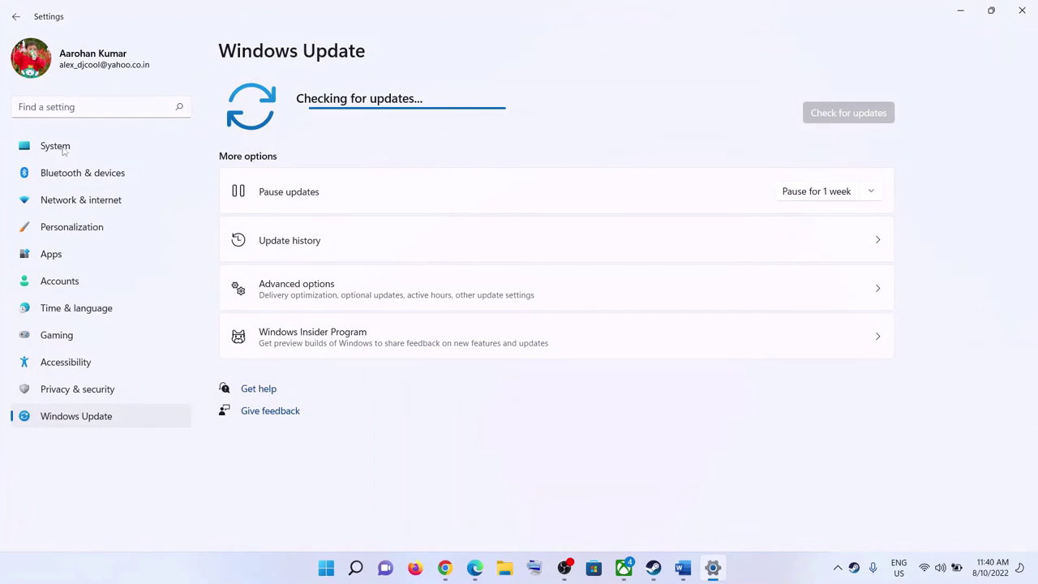
click(95, 389)
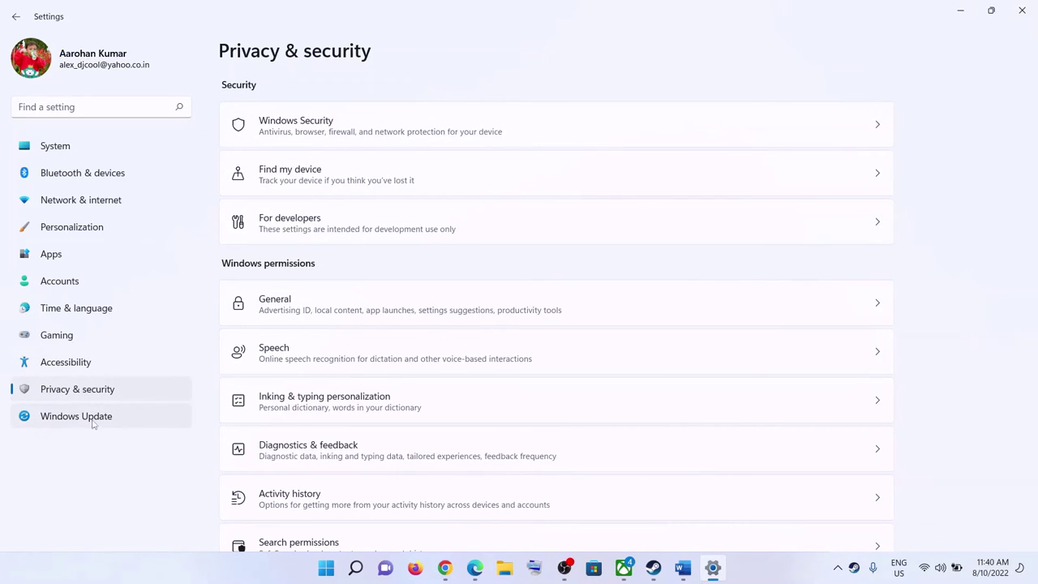
click(347, 133)
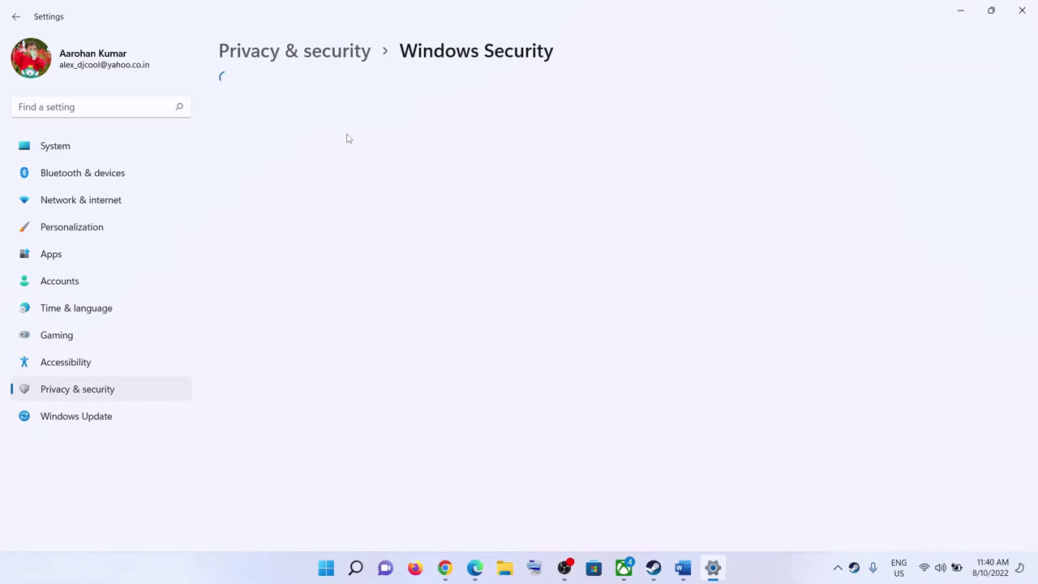
click(296, 194)
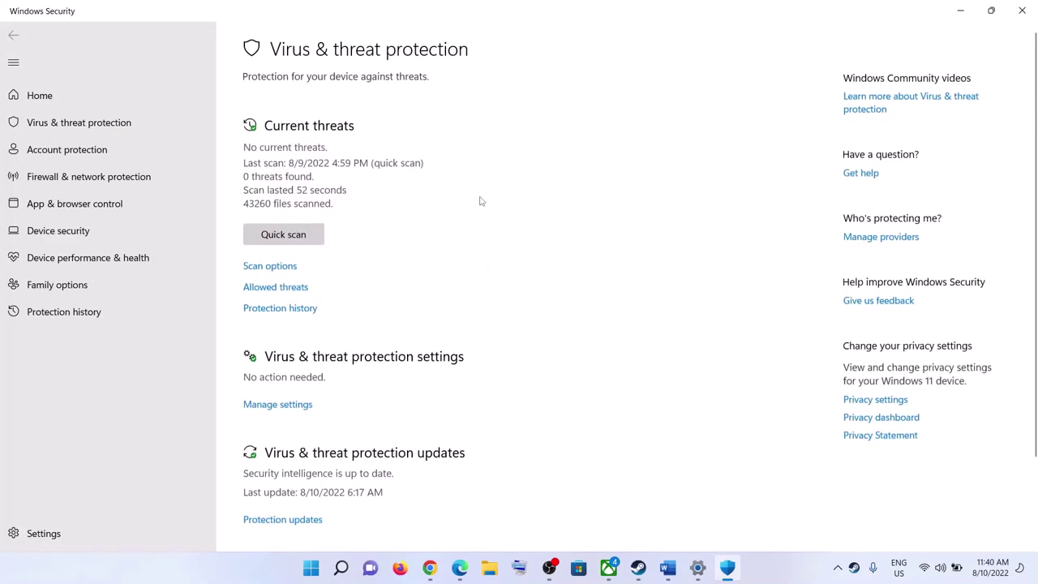
Step: Open Controlled folder access's allowed apps and start adding one by browsing all apps
scroll(401, 350, down, 3)
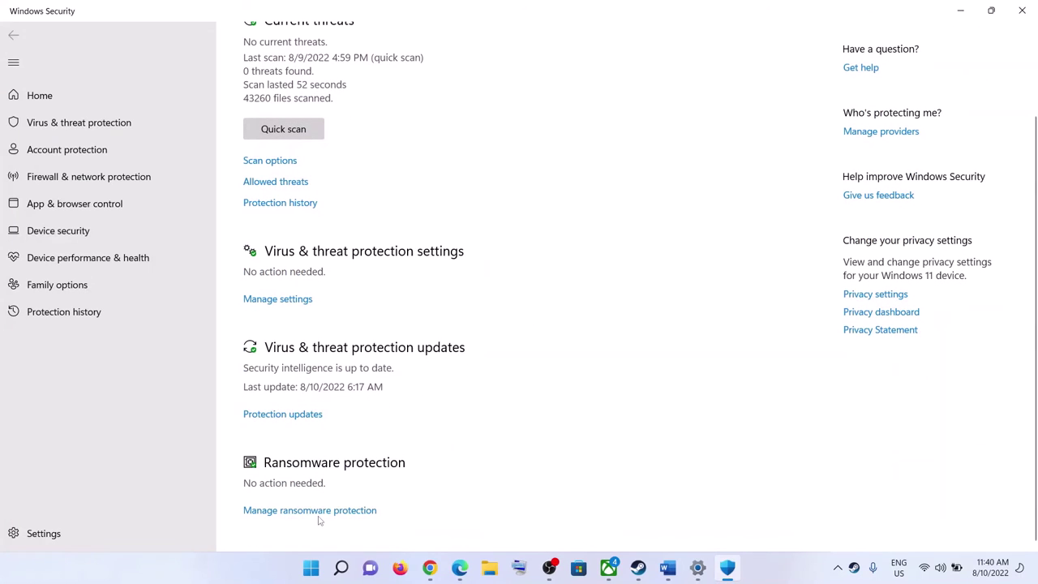
click(319, 511)
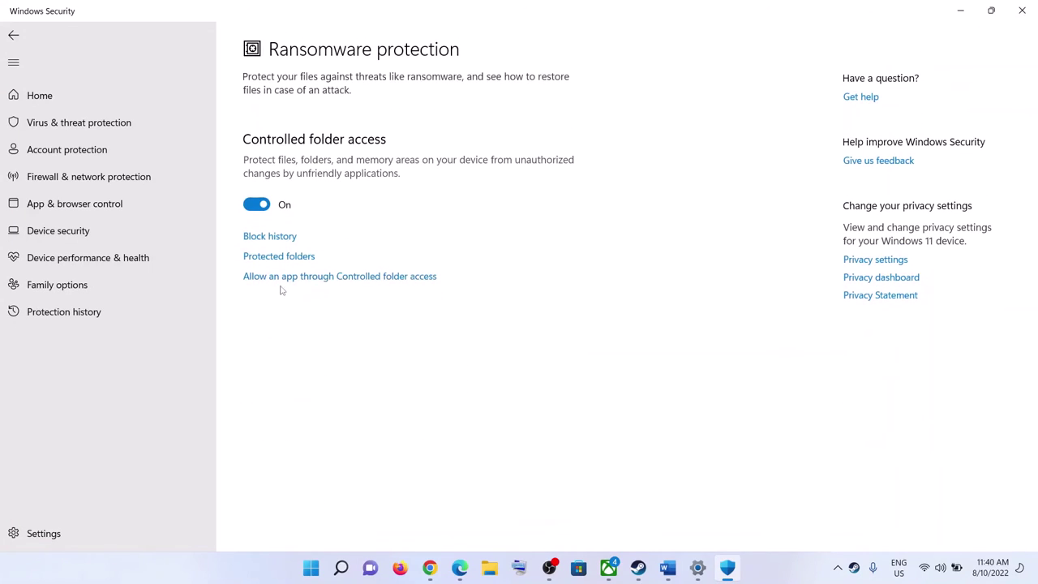
click(346, 277)
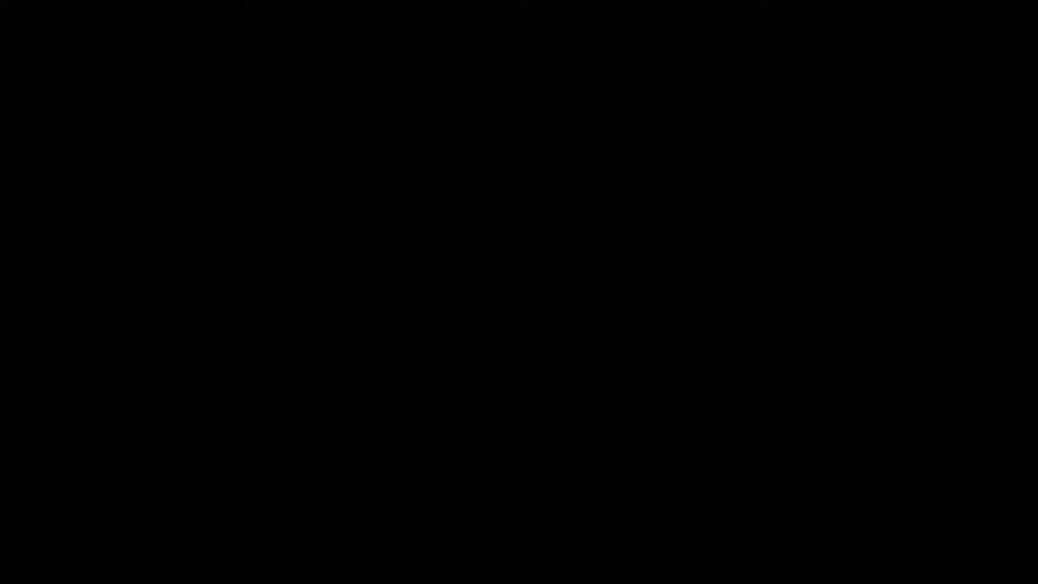
click(312, 116)
click(300, 171)
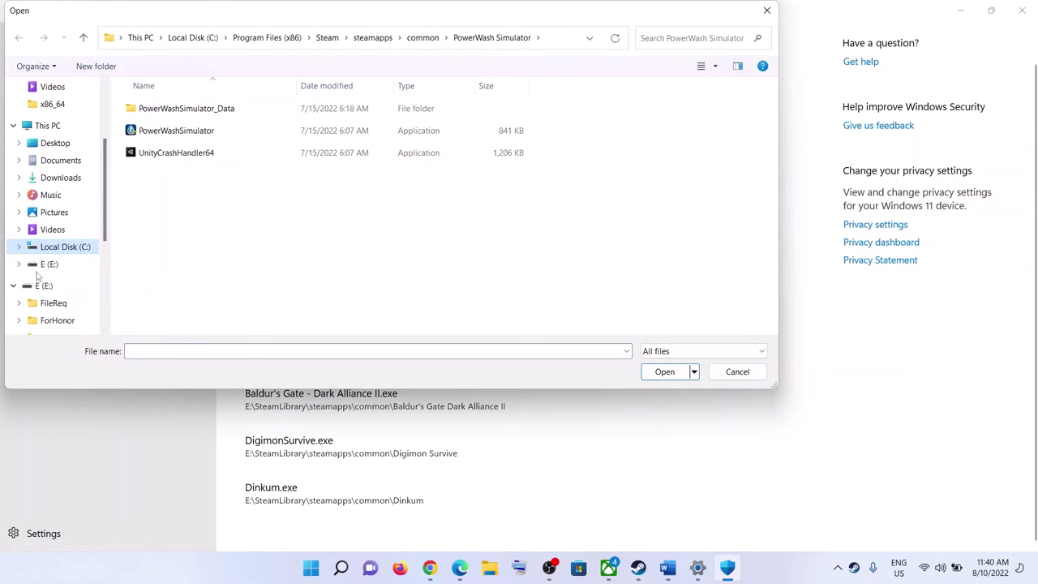
Step: Allow TPC from E:\SteamLibrary\steamapps\common\Two Point Campus through Controlled folder access
click(42, 265)
double_click(158, 207)
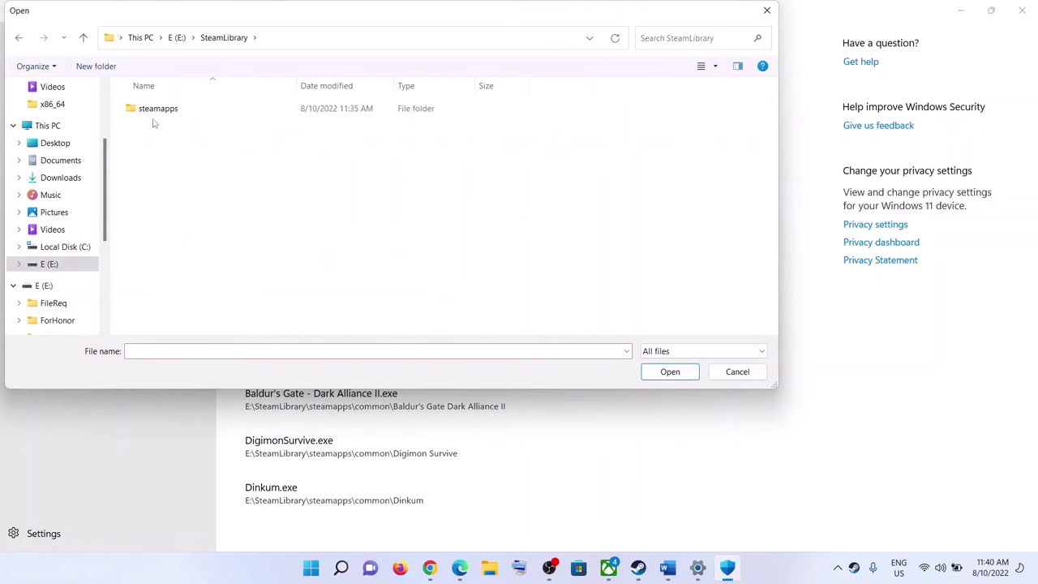
double_click(151, 109)
double_click(176, 109)
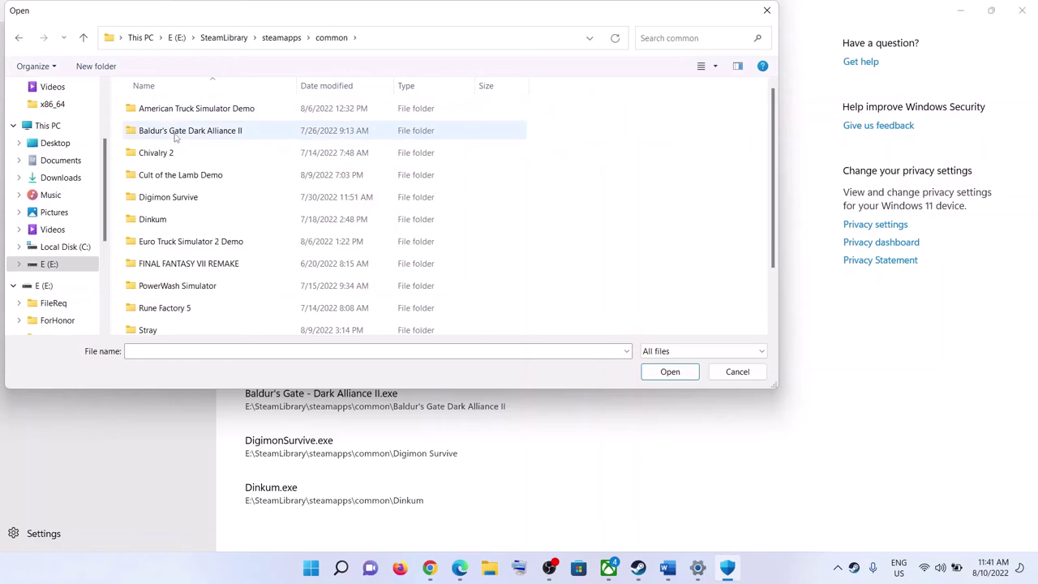
scroll(199, 316, down, 1)
double_click(201, 326)
click(154, 154)
click(669, 371)
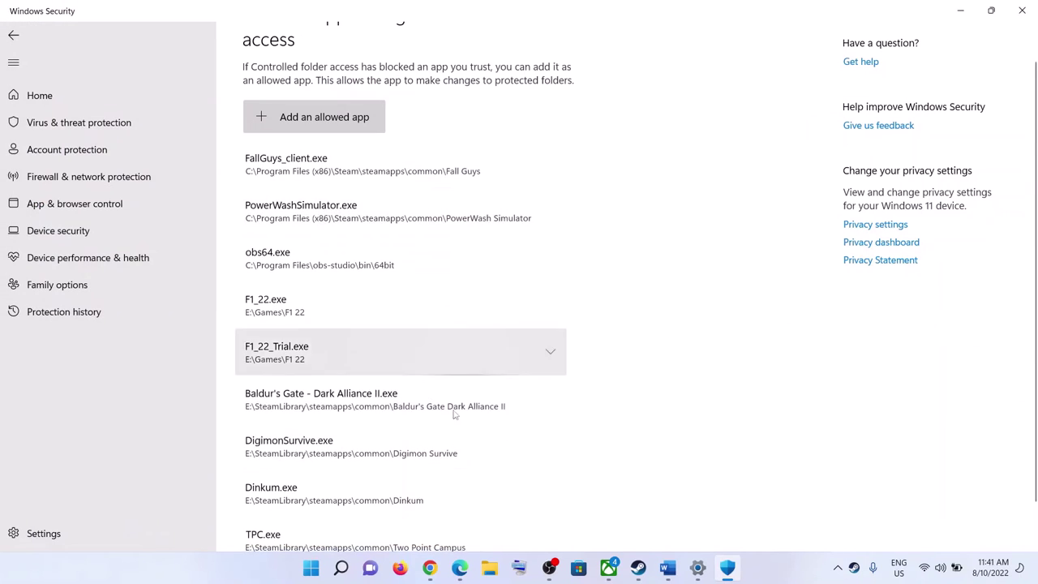
Step: Close Windows Security and Settings, review the Word notes, and bring Steam forward
scroll(364, 406, down, 1)
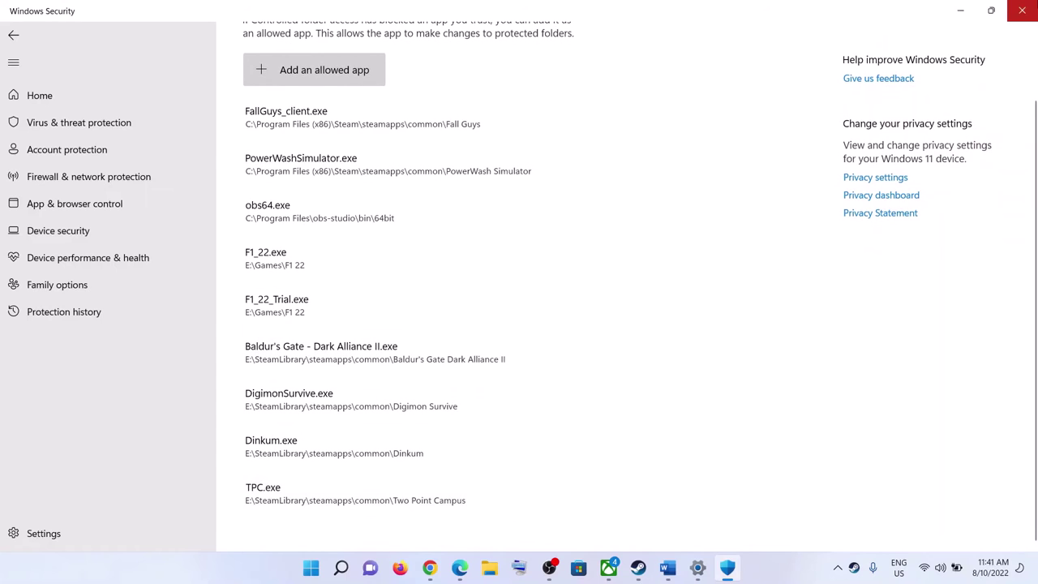
click(1022, 11)
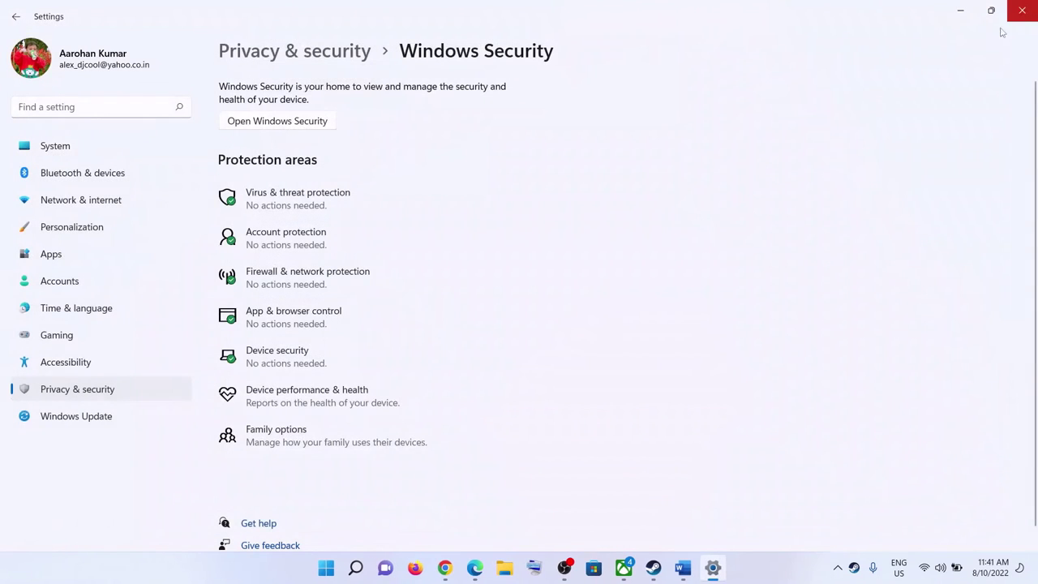
click(1032, 11)
scroll(467, 345, down, 3)
drag(220, 350, 695, 348)
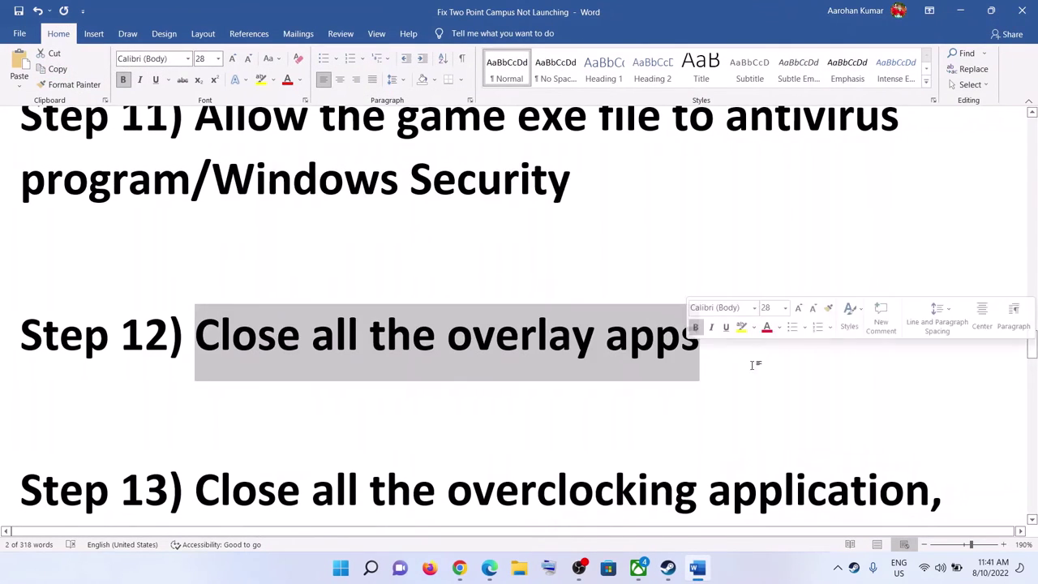
scroll(672, 398, up, 1)
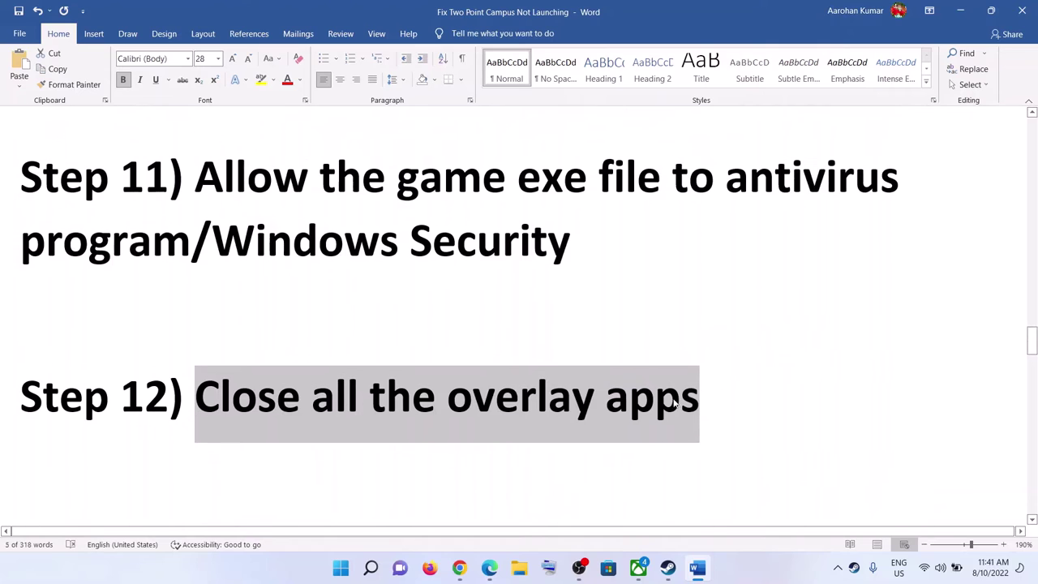
click(667, 574)
Step: Uncheck 'Enable the Steam Overlay while in-game' for Two Point Campus, then highlight 'overlay apps' in Word
click(101, 406)
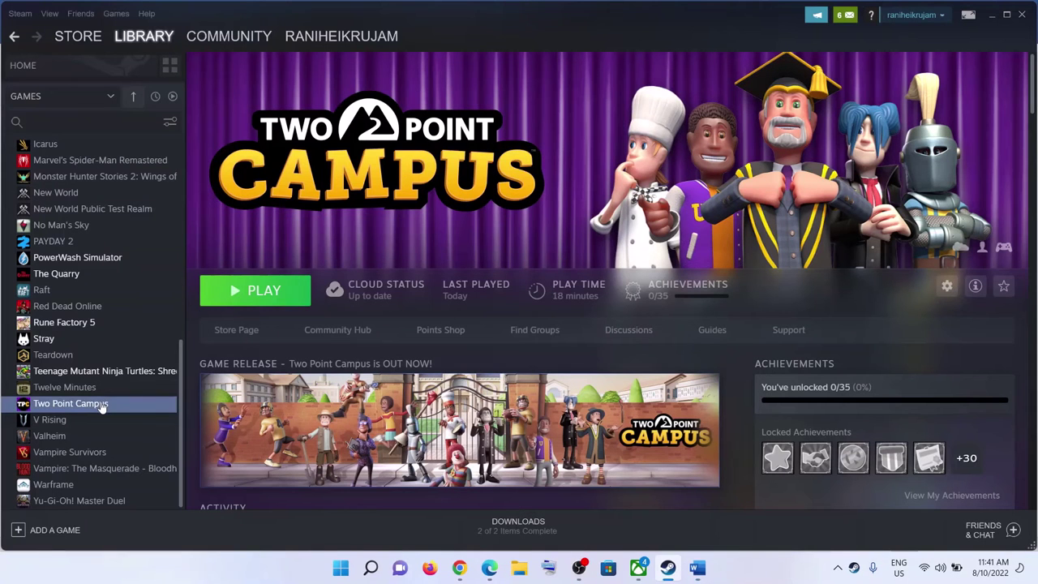
right_click(99, 410)
click(136, 492)
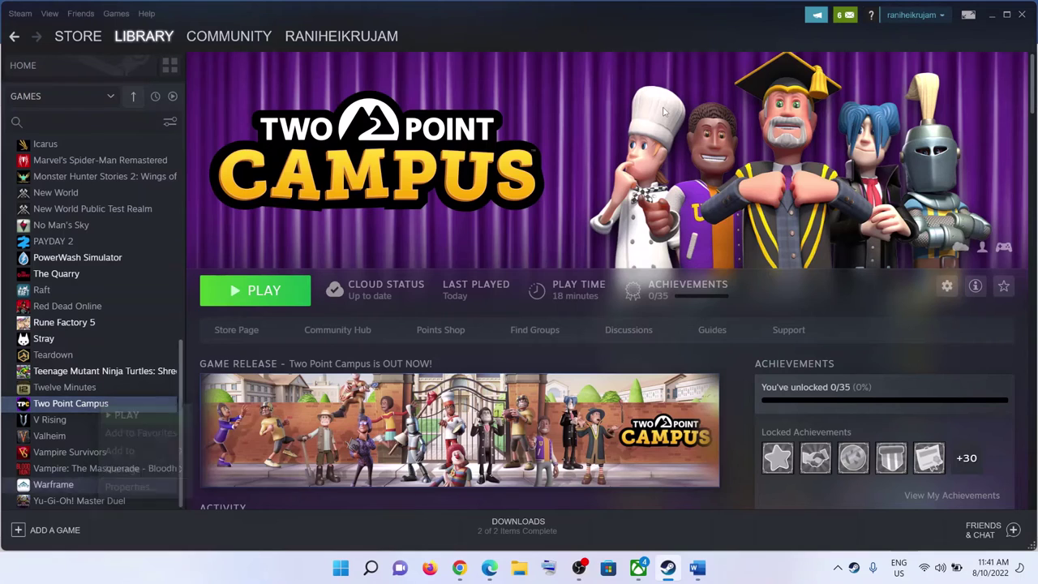
click(482, 214)
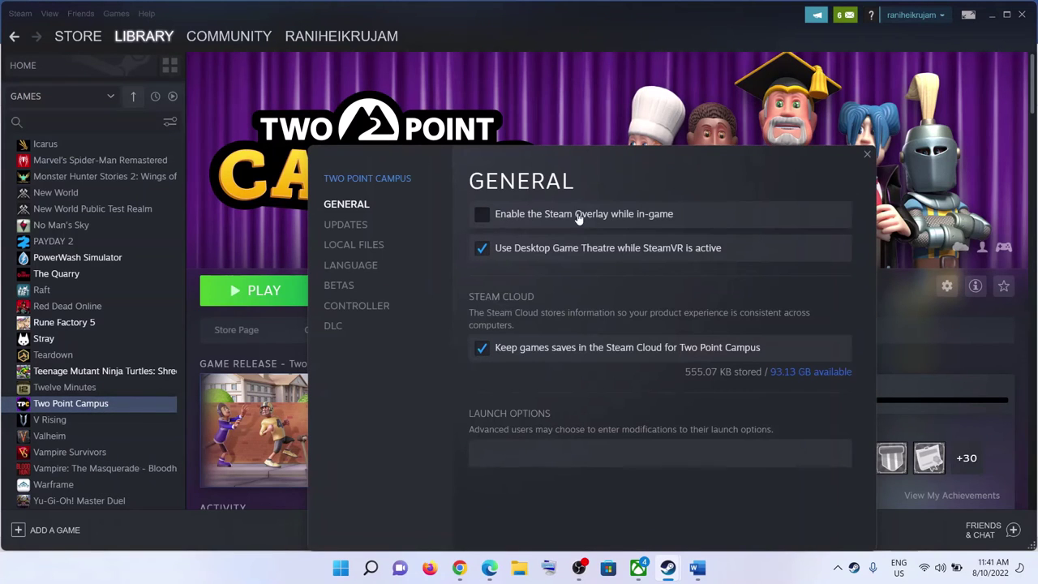
click(868, 154)
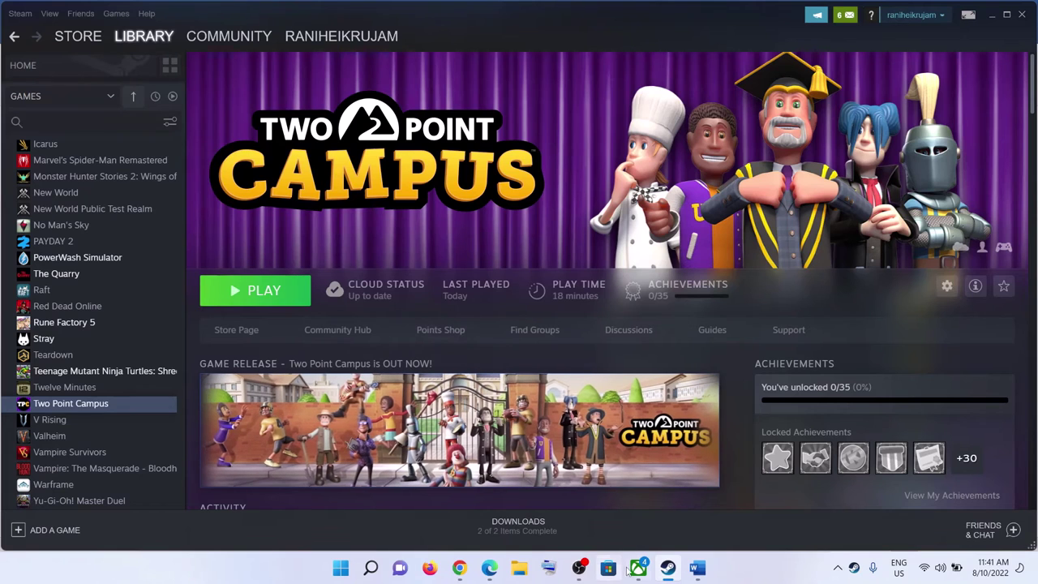
click(697, 568)
drag(518, 411, 721, 410)
Step: Search Windows for the Discord and GeForce overlay apps
click(340, 567)
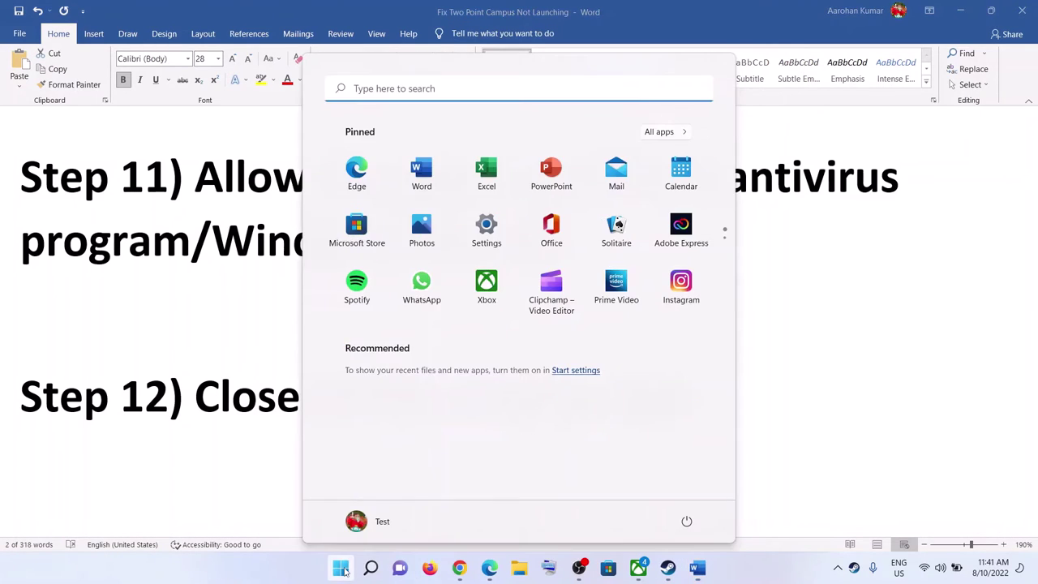
text(discord)
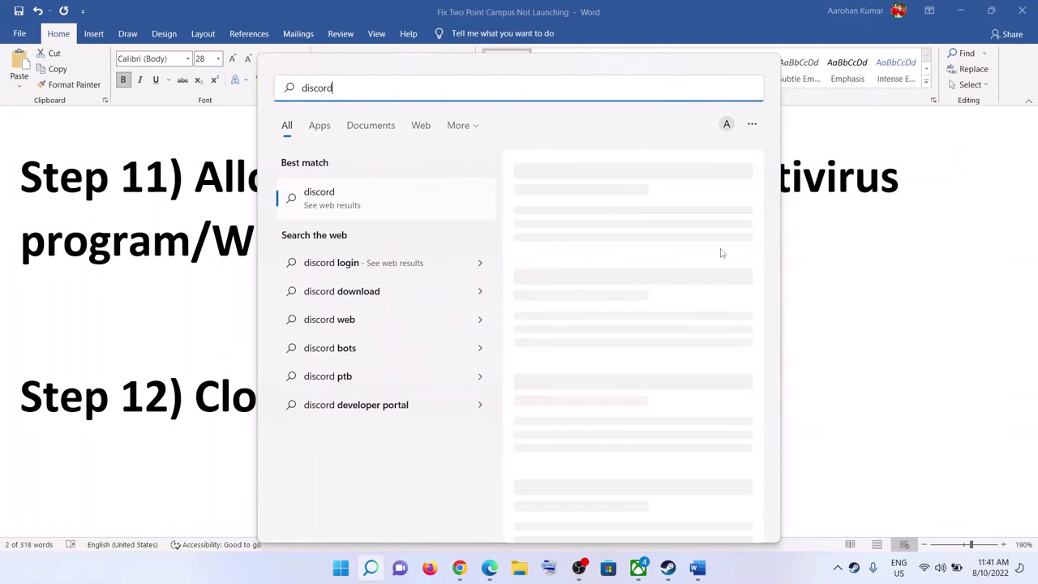
key(ctrl+a)
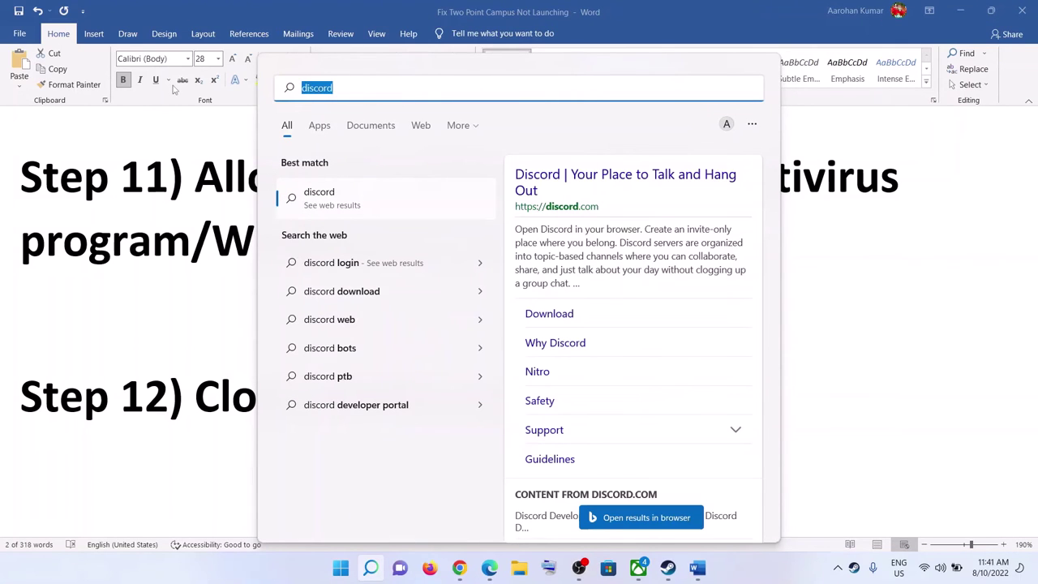
text(geforce)
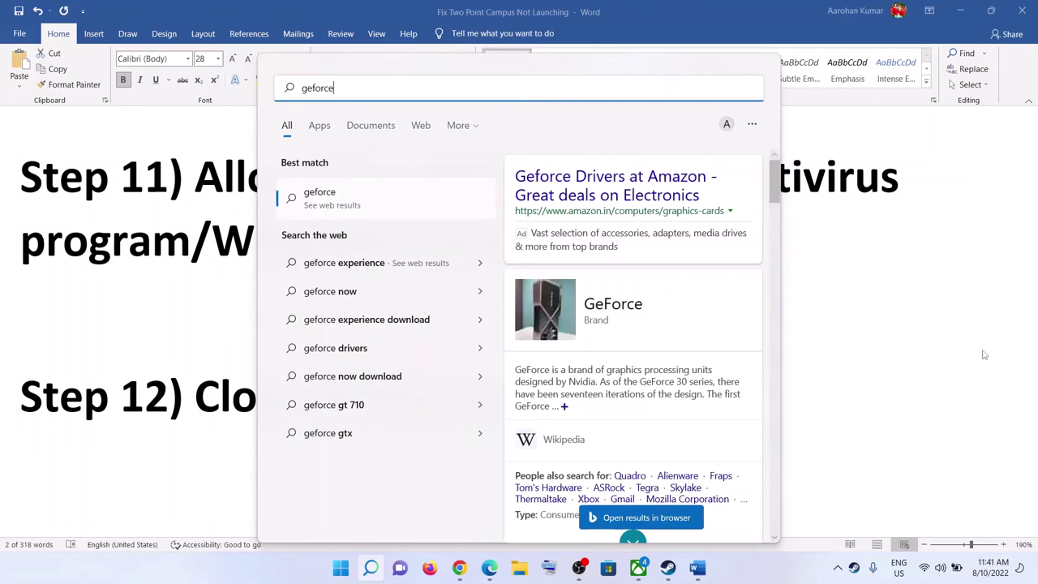
key(Escape)
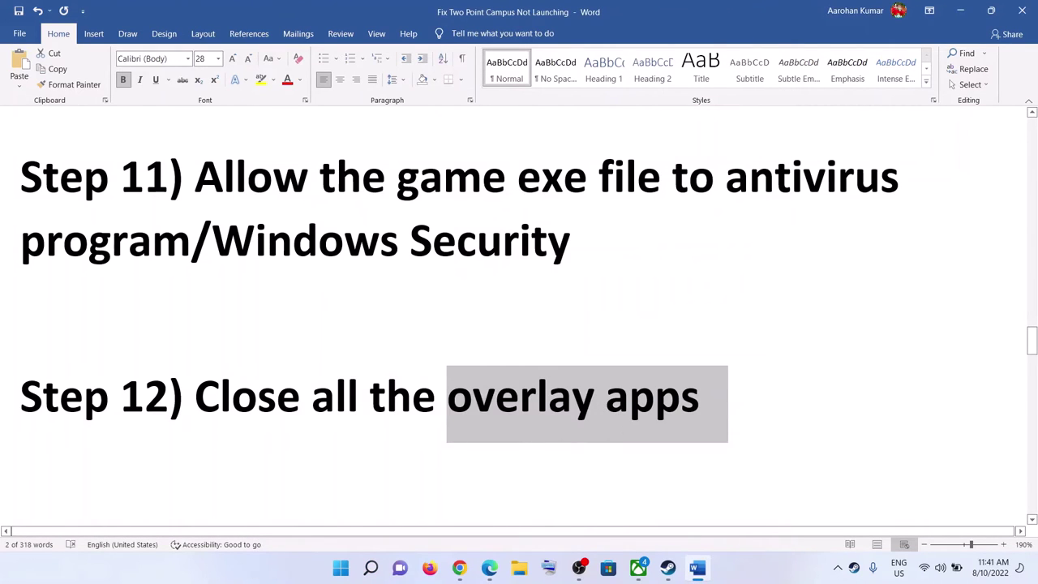
Step: Highlight the Step 13 instruction in Word and search Windows for MSI Afterburner
scroll(400, 381, down, 3)
drag(194, 378, 976, 369)
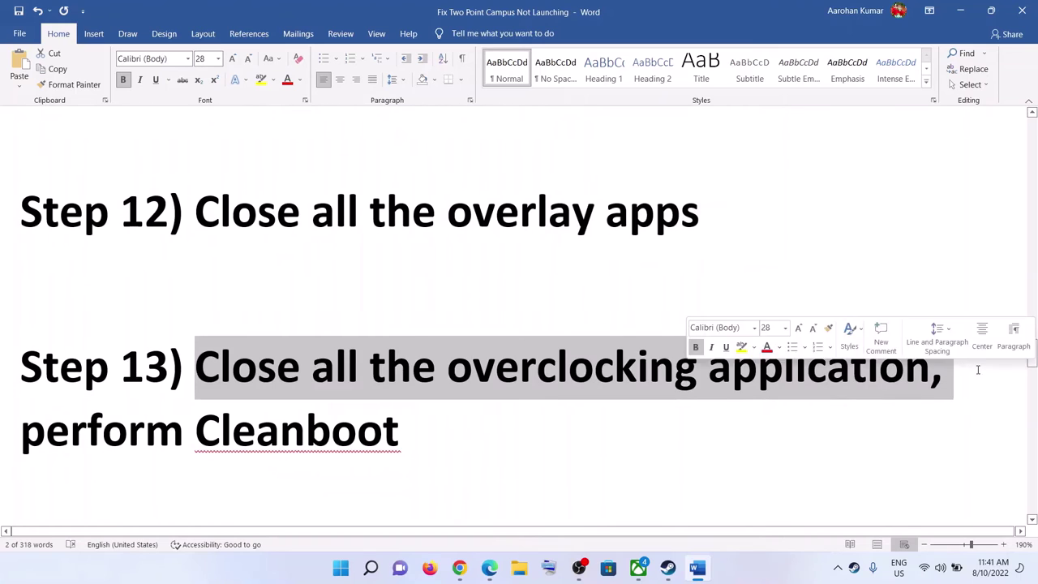
click(340, 567)
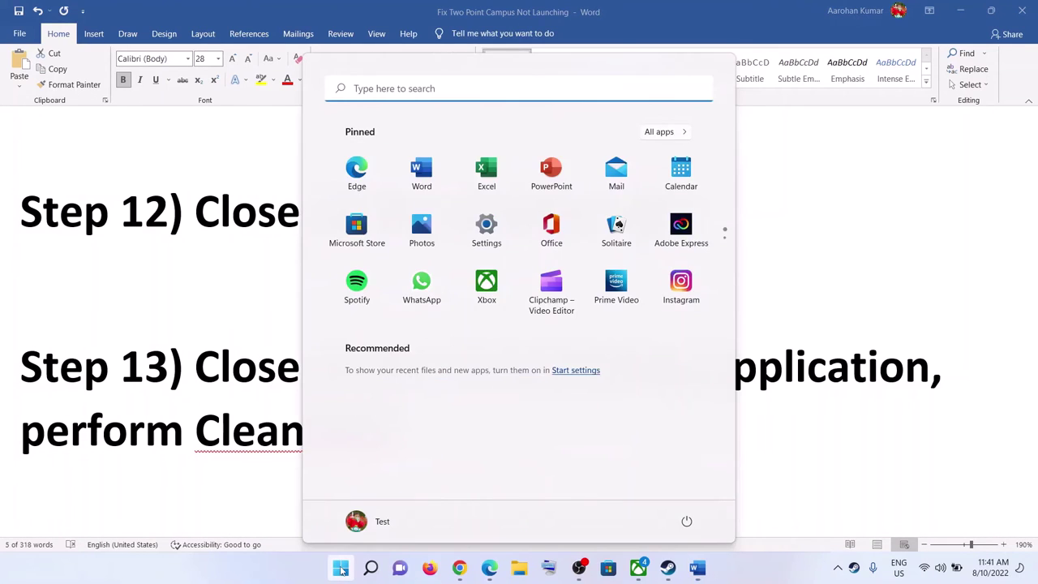
text(msi after)
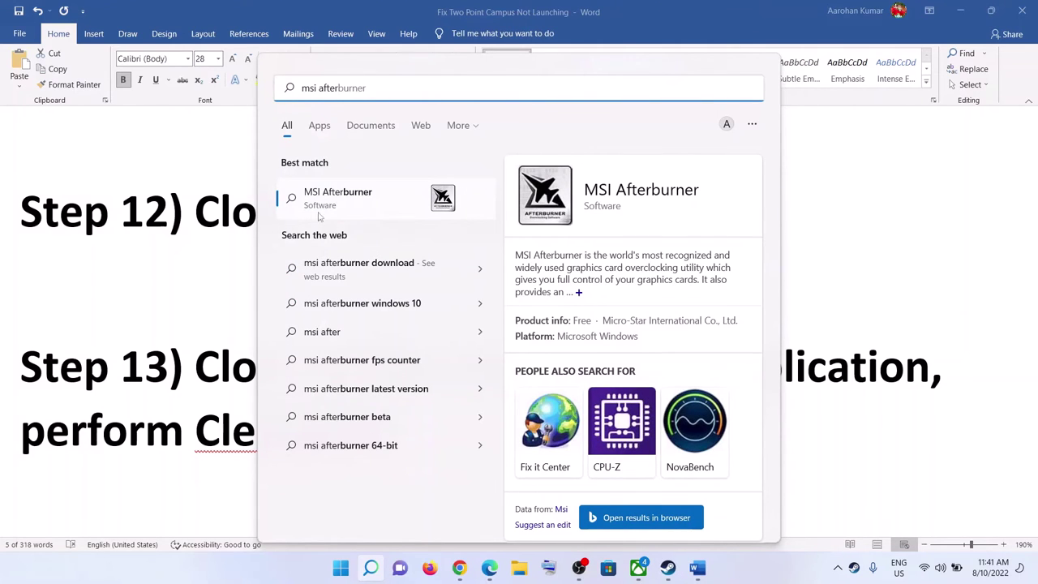
click(108, 442)
Step: Highlight Step 13's overclocking and clean boot advice, then search for 'system configuration'
drag(602, 371, 1012, 374)
drag(20, 429, 401, 444)
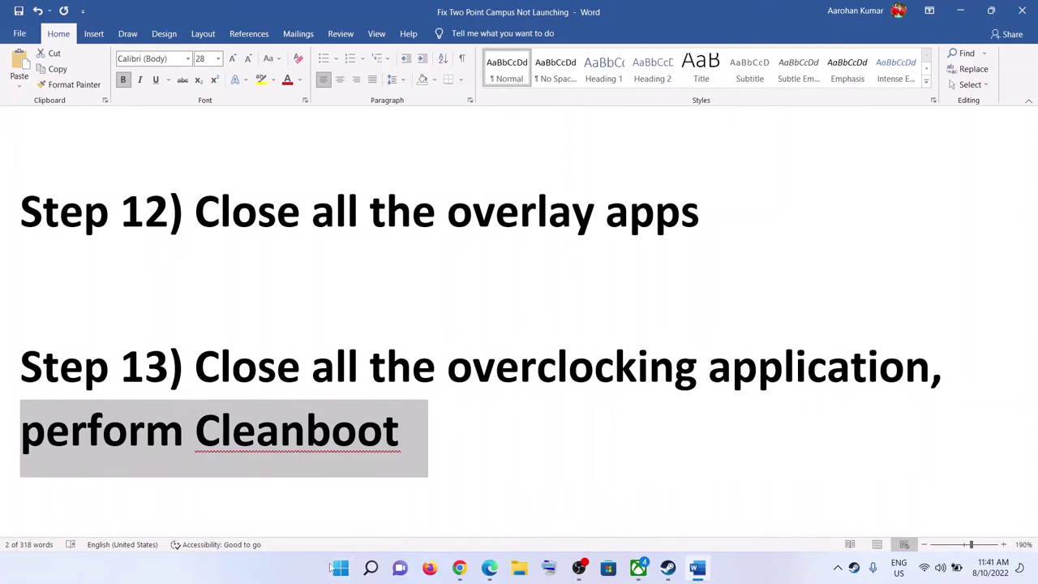
click(341, 567)
text(system)
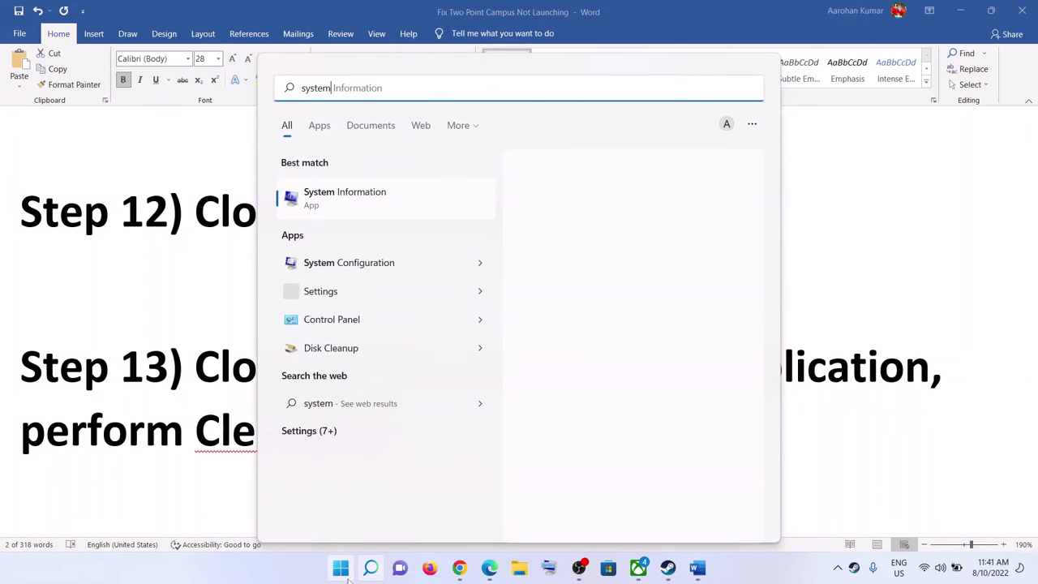
text( configuration)
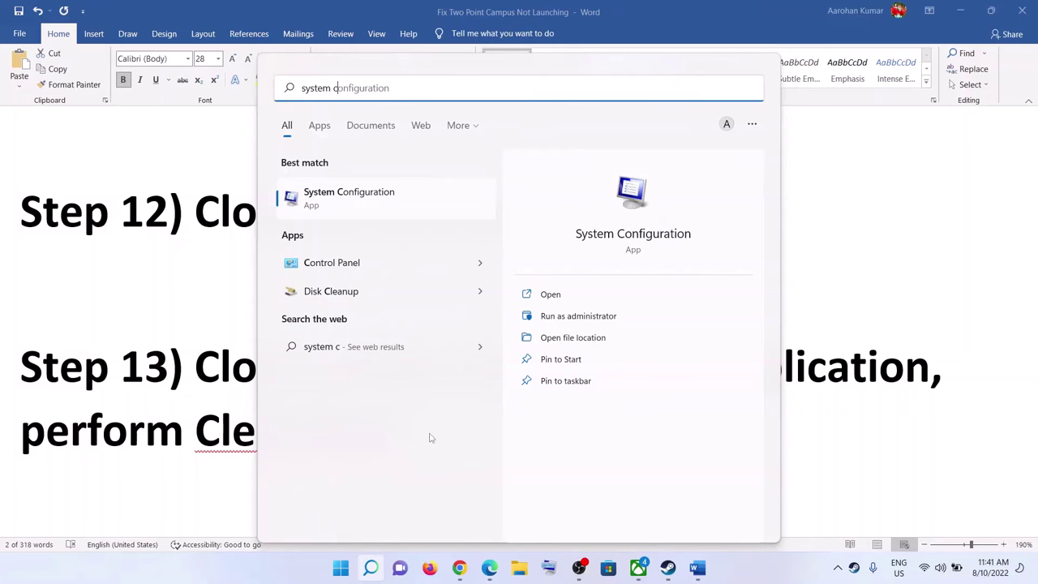
Step: Hide all Microsoft services on System Configuration's Services tab, check none are enabled, and close with OK
click(454, 198)
click(384, 178)
click(416, 179)
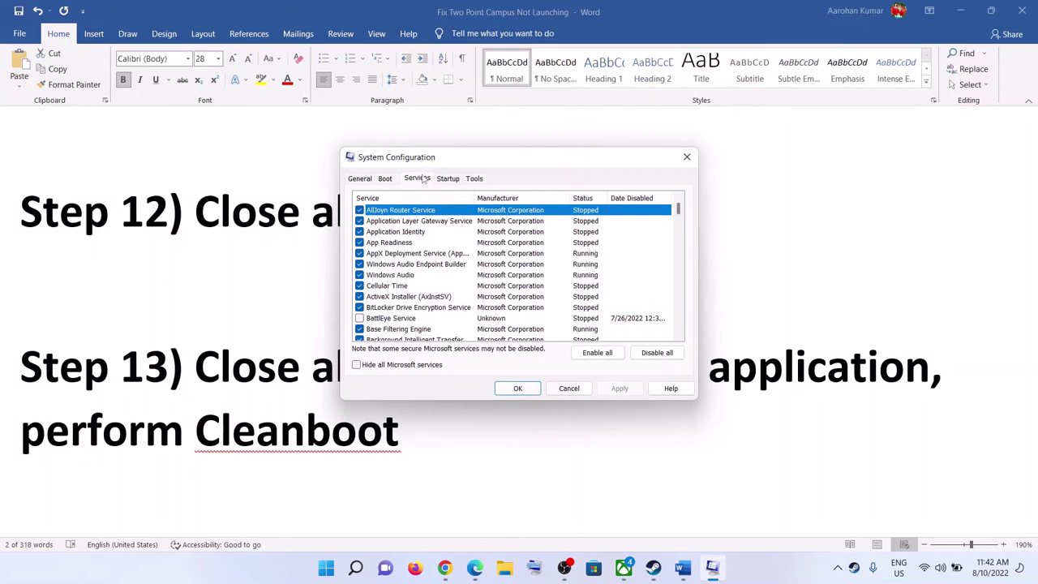
click(424, 183)
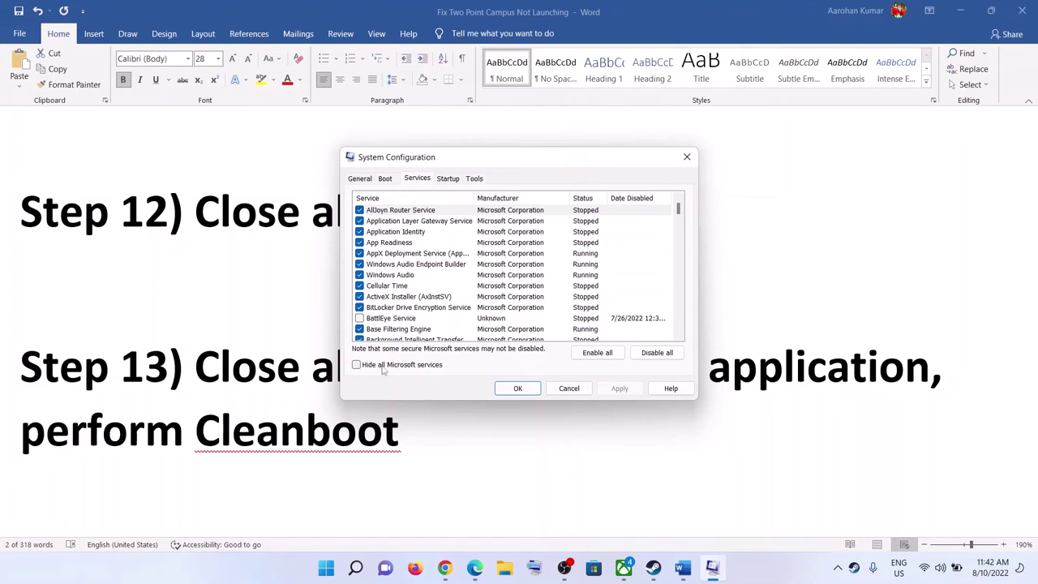
click(355, 365)
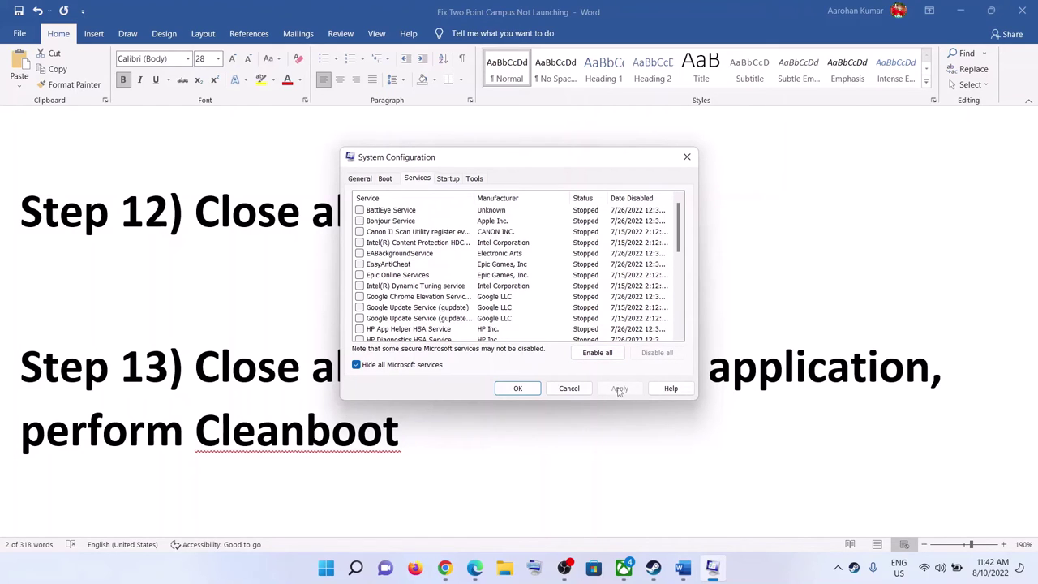
click(517, 387)
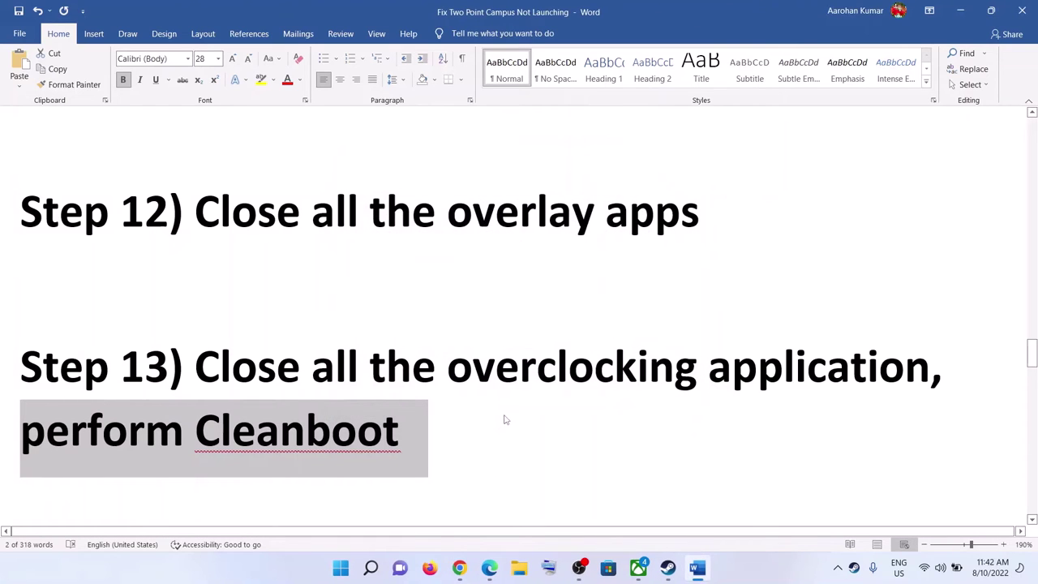
Step: Highlight Step 14's windowed mode and lower graphics advice, then launch Two Point Campus from Steam
scroll(519, 366, down, 5)
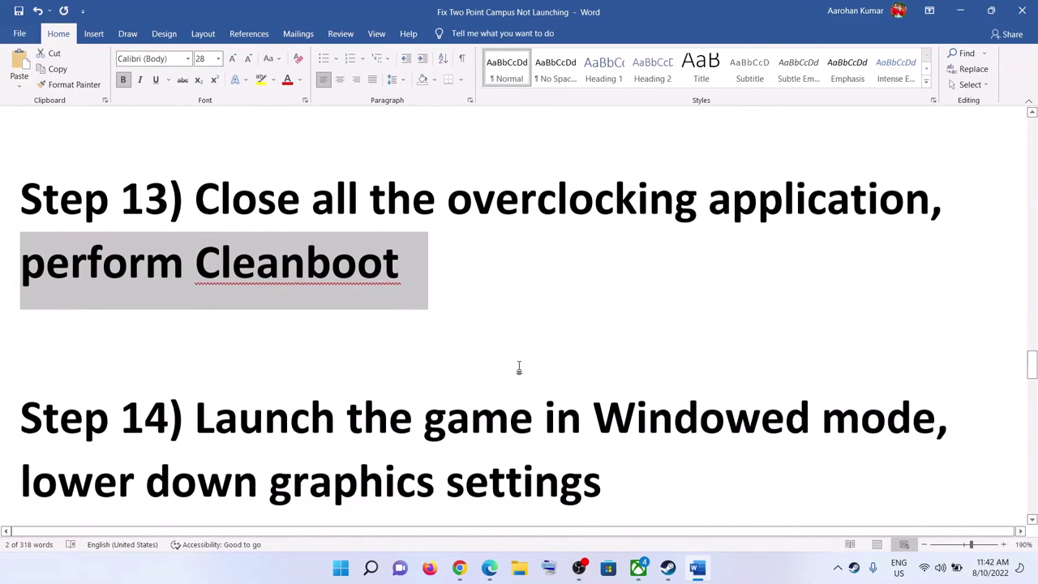
drag(197, 339, 873, 343)
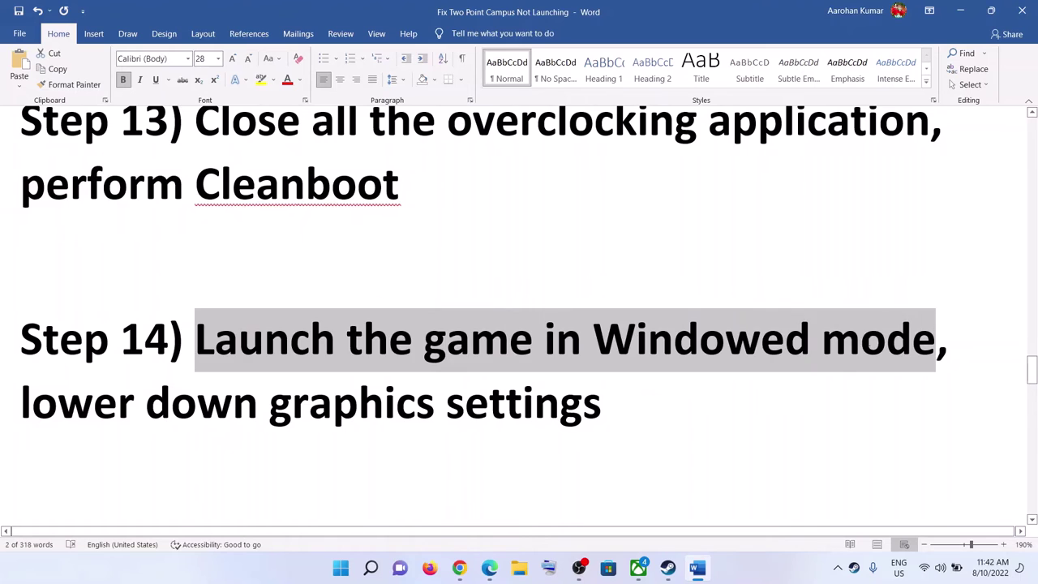
drag(20, 402, 600, 402)
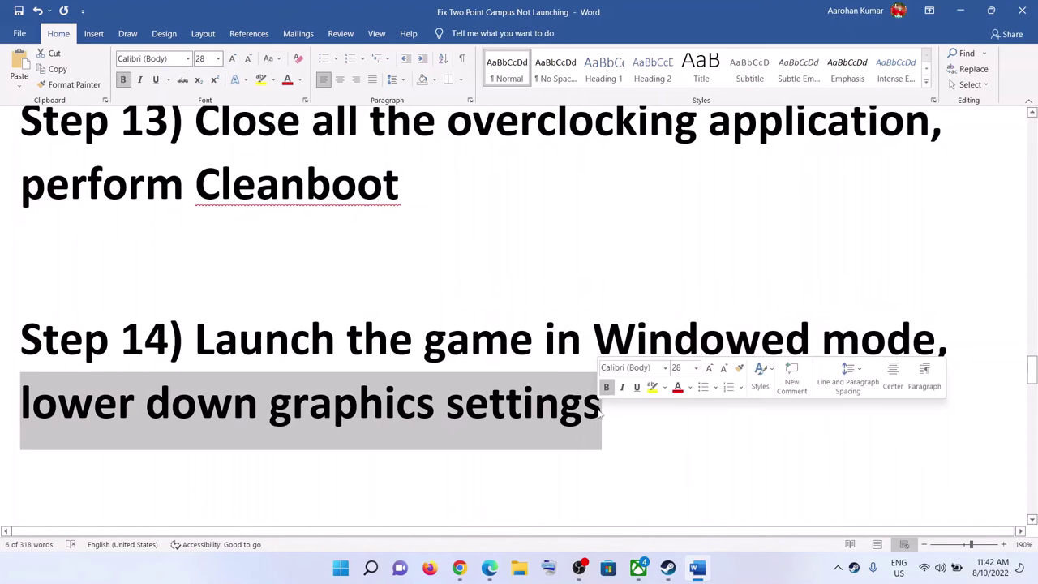
click(667, 567)
click(256, 292)
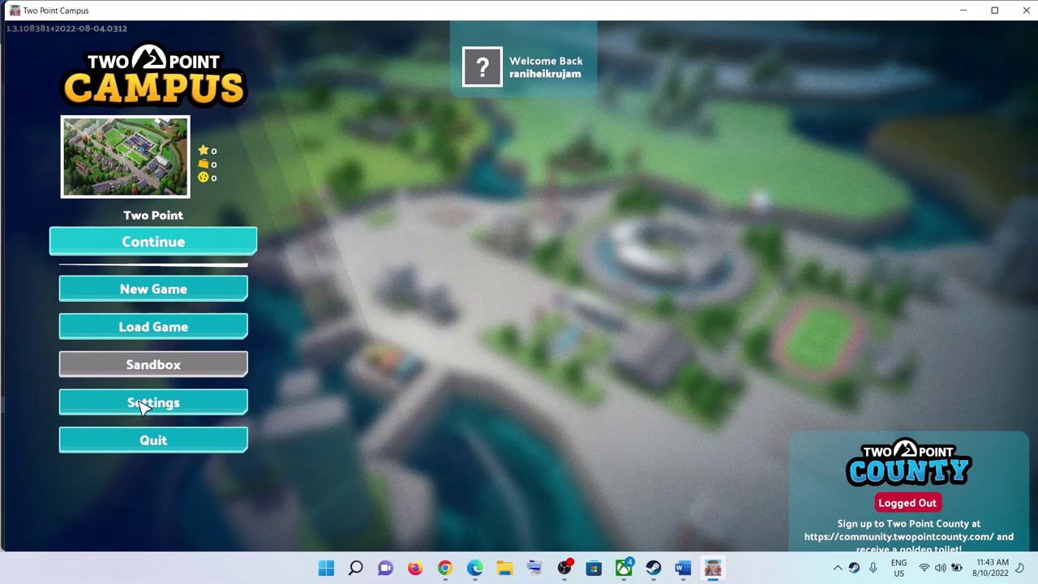
Step: Open Two Point Campus's settings to use Windowed mode and the Very Low quality preset
click(142, 406)
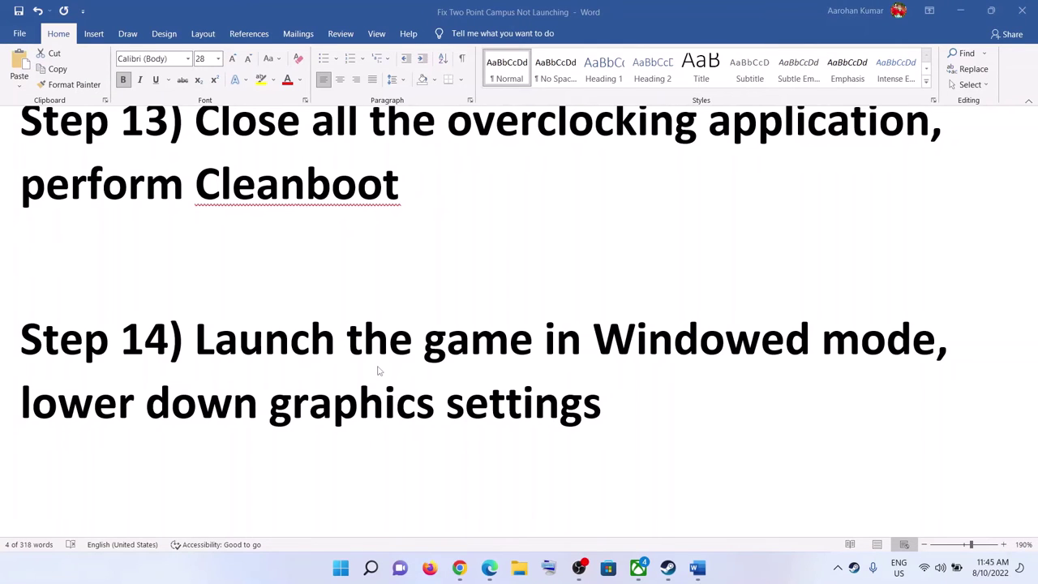
Step: Highlight the start of Step 15 and view Two Point Campus's Manage options in Steam's library
triple_click(379, 377)
scroll(440, 388, down, 2)
scroll(440, 388, down, 2)
scroll(440, 388, up, 1)
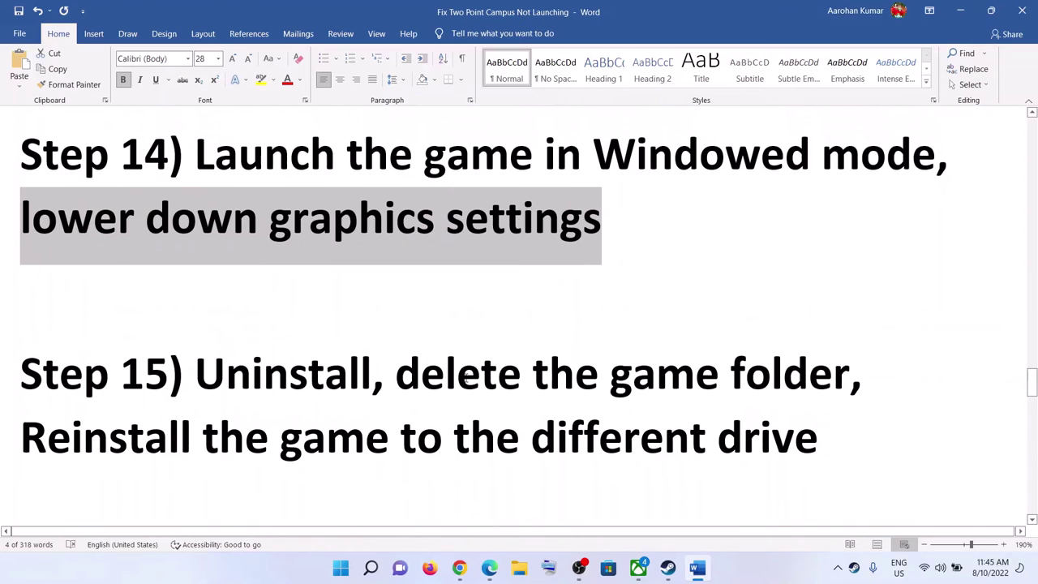
drag(231, 376, 446, 375)
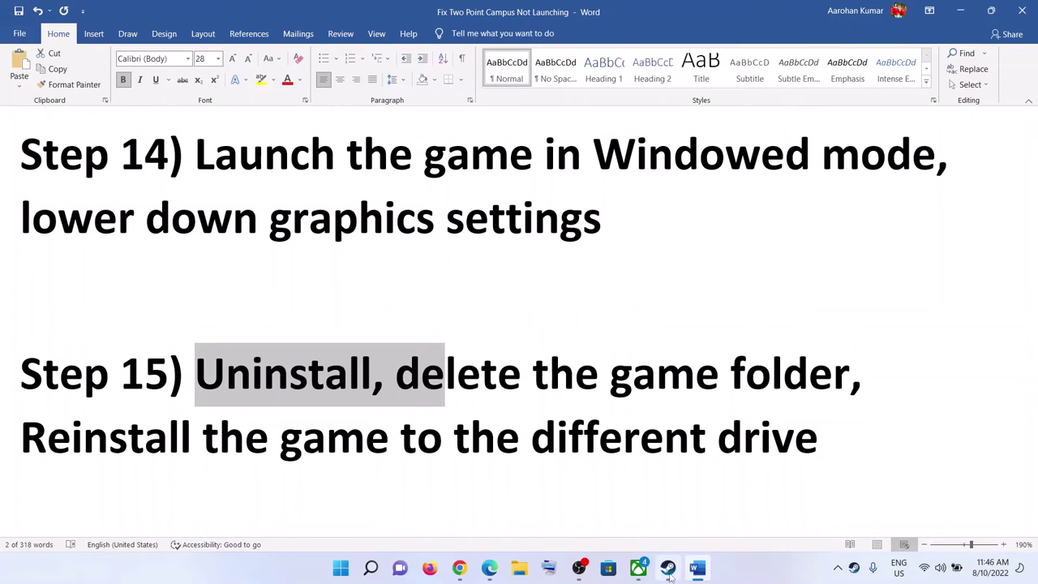
click(667, 567)
right_click(97, 403)
mouse_move(125, 471)
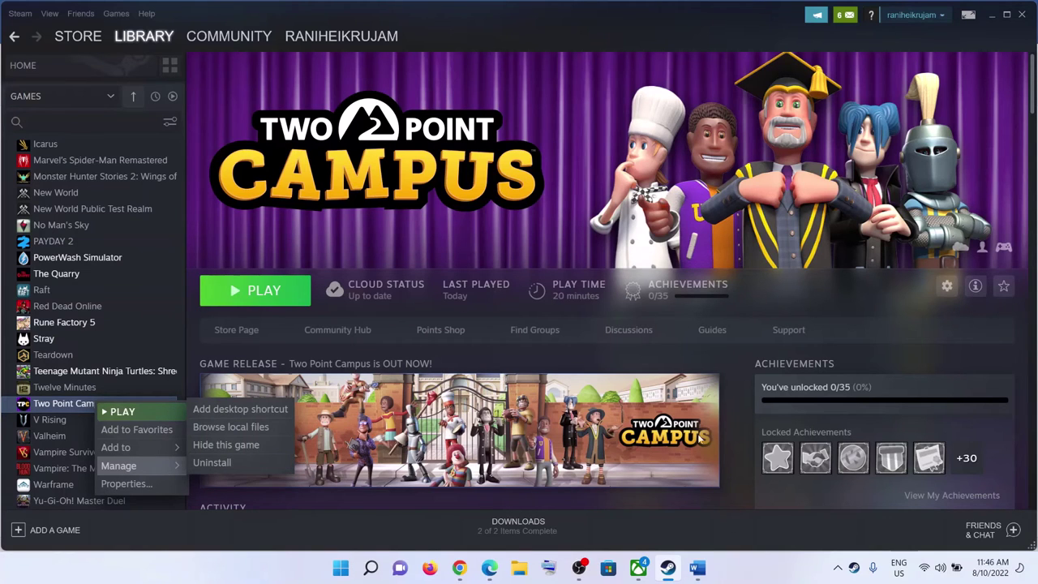
click(697, 567)
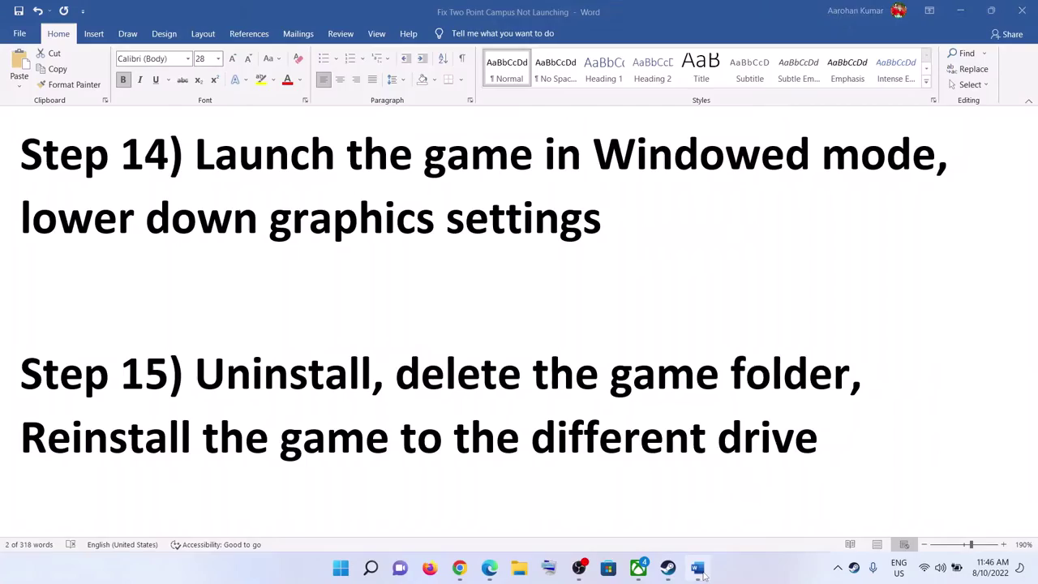
Step: Highlight Step 15's uninstall and reinstall instruction in the Word guide
drag(20, 438, 397, 438)
click(389, 438)
drag(21, 437, 713, 440)
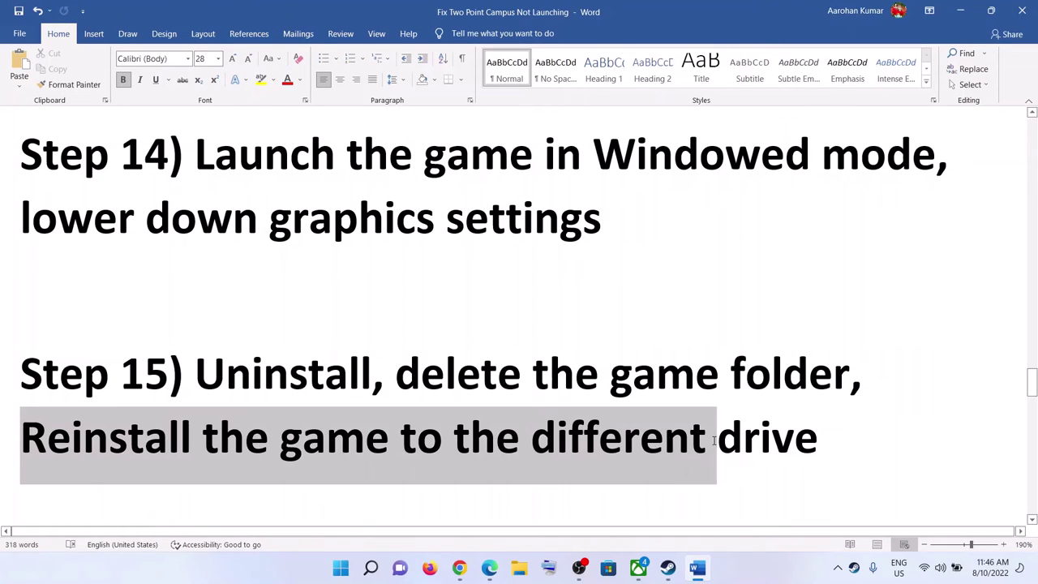
click(280, 438)
drag(21, 438, 819, 438)
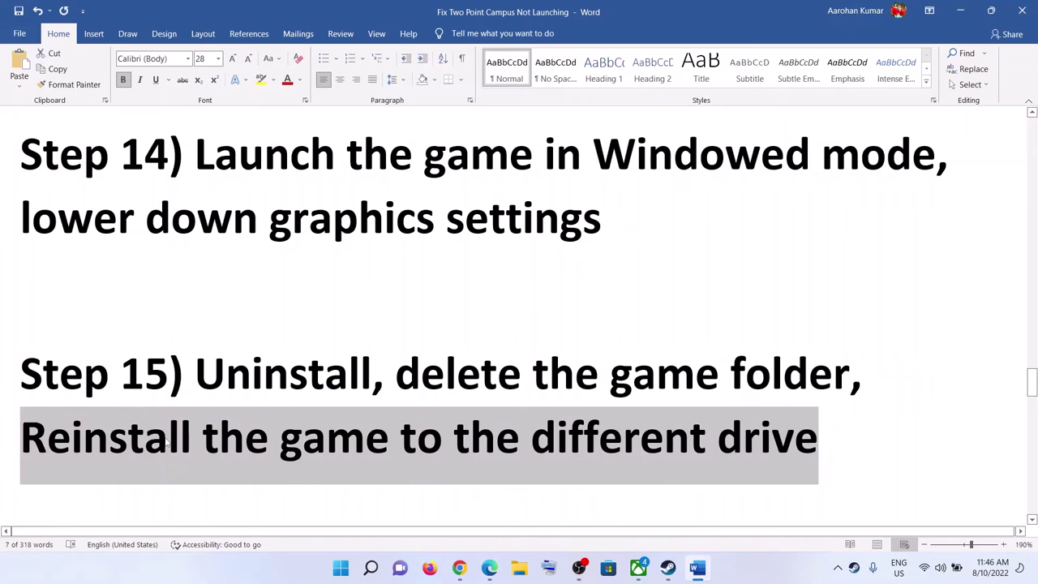
click(21, 438)
drag(20, 438, 484, 441)
drag(663, 442, 898, 441)
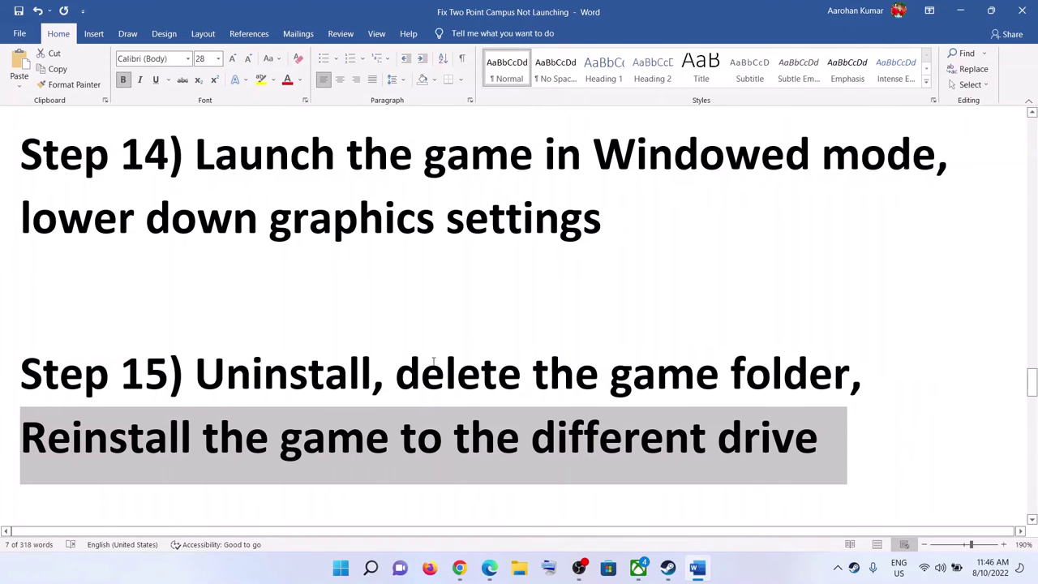
Step: Highlight the Xbox Game Pass Users heading, Step 1's date and time check, and Step 2's account requirement
scroll(458, 361, down, 3)
scroll(459, 362, down, 1)
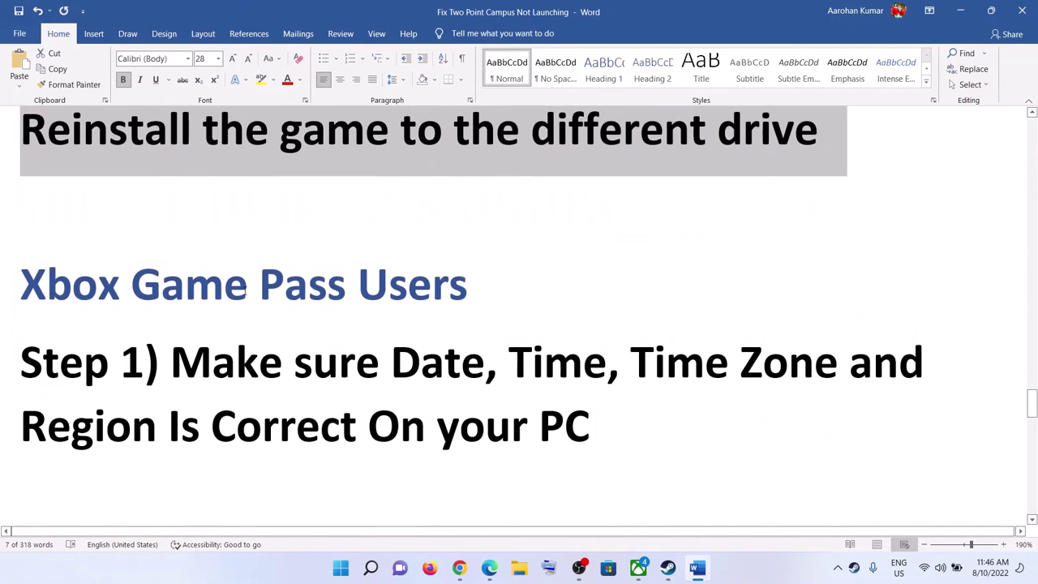
drag(119, 291, 485, 290)
drag(190, 362, 590, 428)
scroll(157, 419, down, 5)
drag(261, 347, 757, 413)
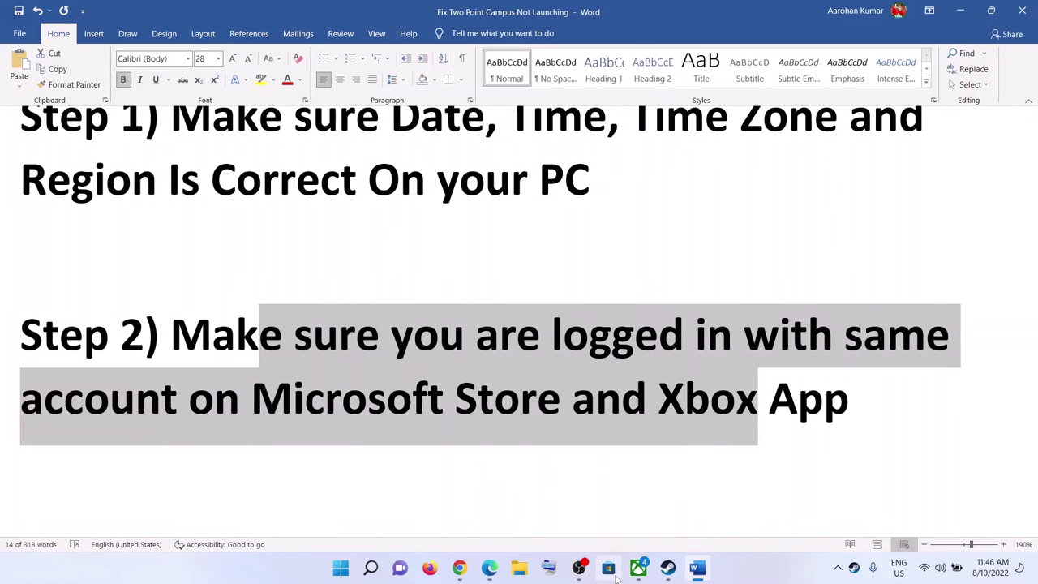
Step: Sign out of Microsoft Store, then sign back in with the Microsoft account and enter the PIN
click(616, 578)
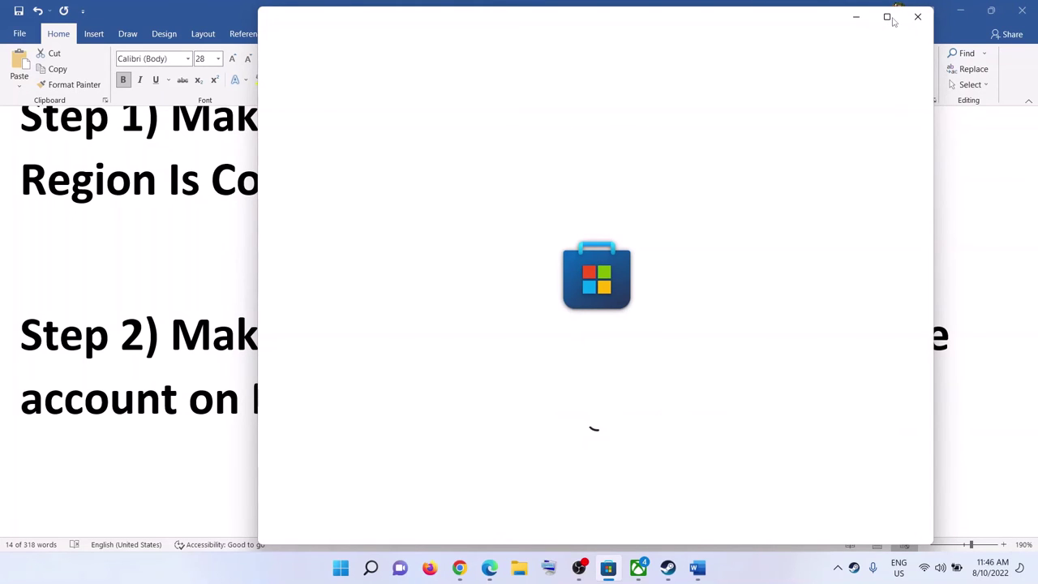
click(896, 17)
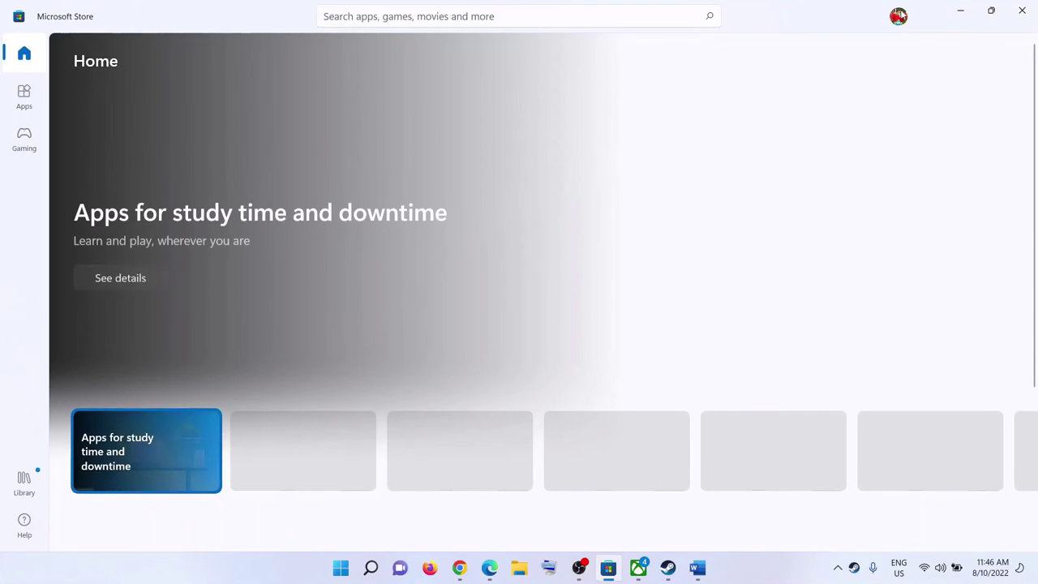
click(897, 17)
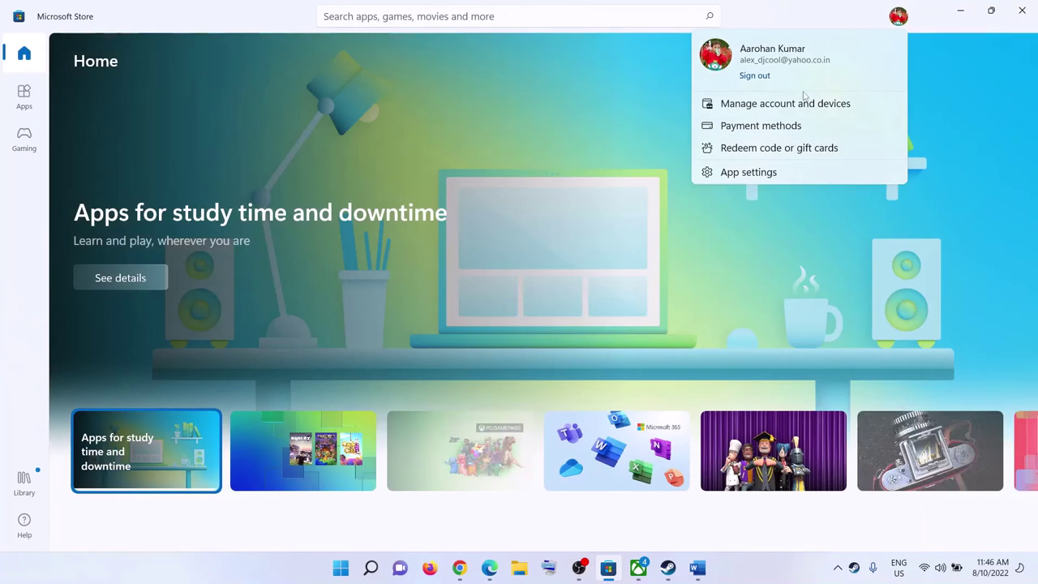
click(753, 75)
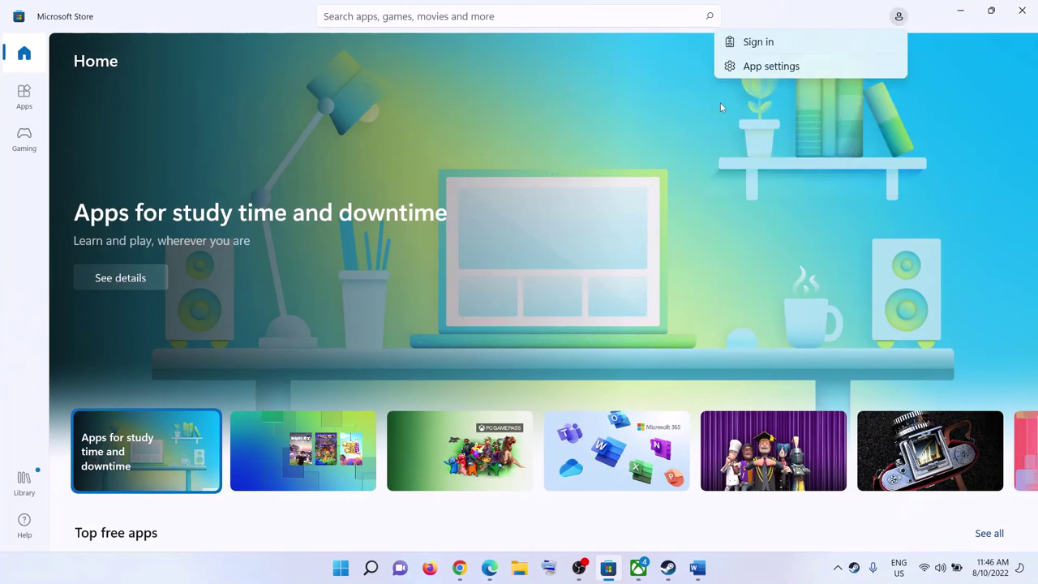
click(797, 44)
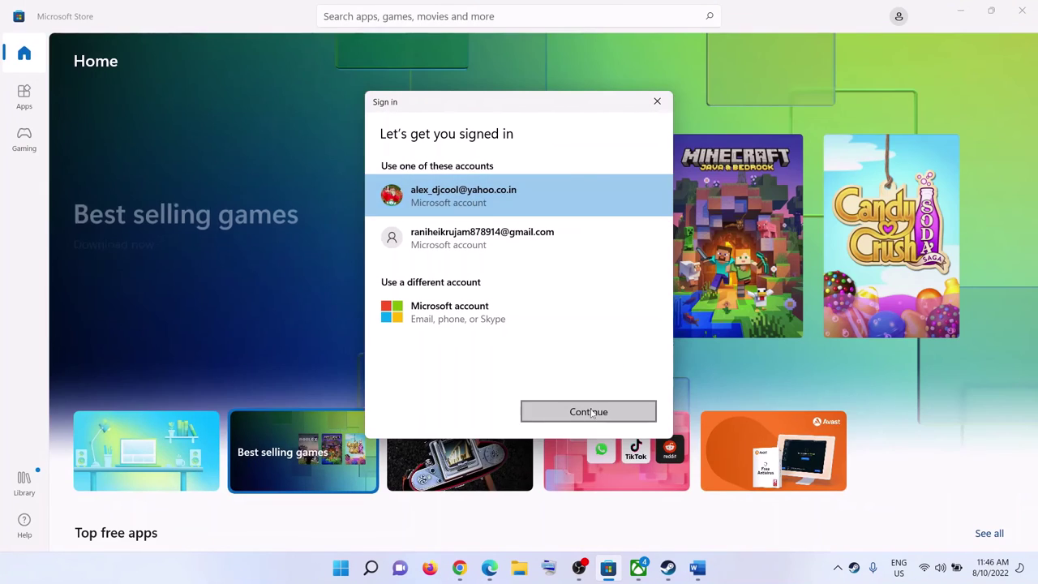
click(589, 411)
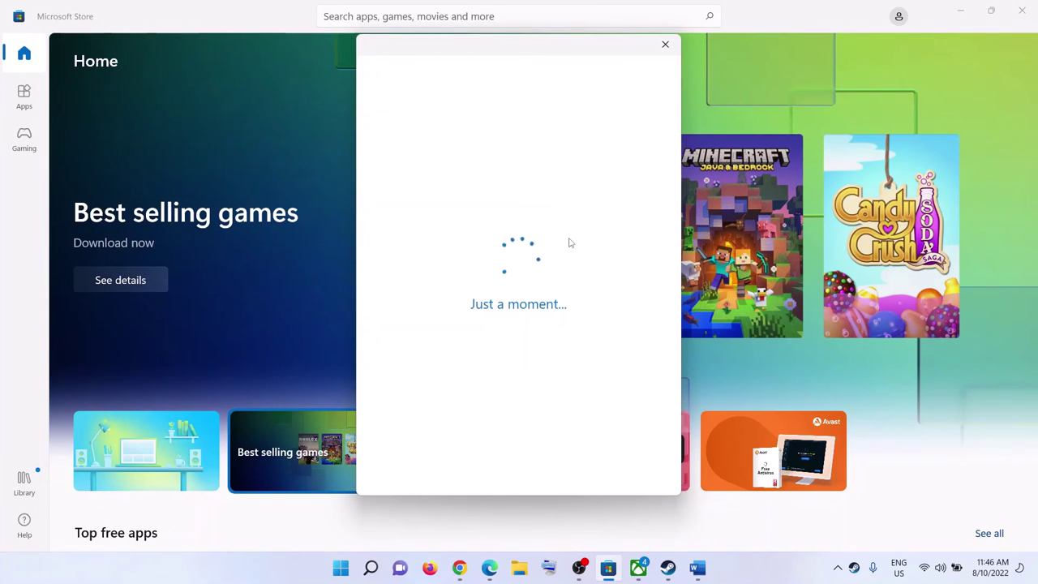
text(1234)
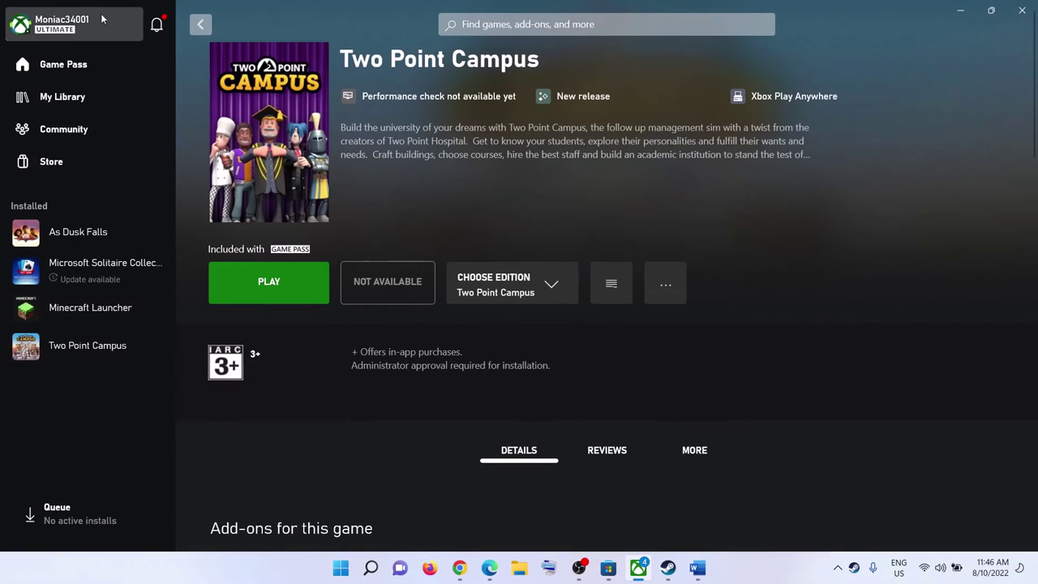
Step: Sign out of the Xbox app profile and sign back in with Let's Play
click(60, 31)
click(37, 229)
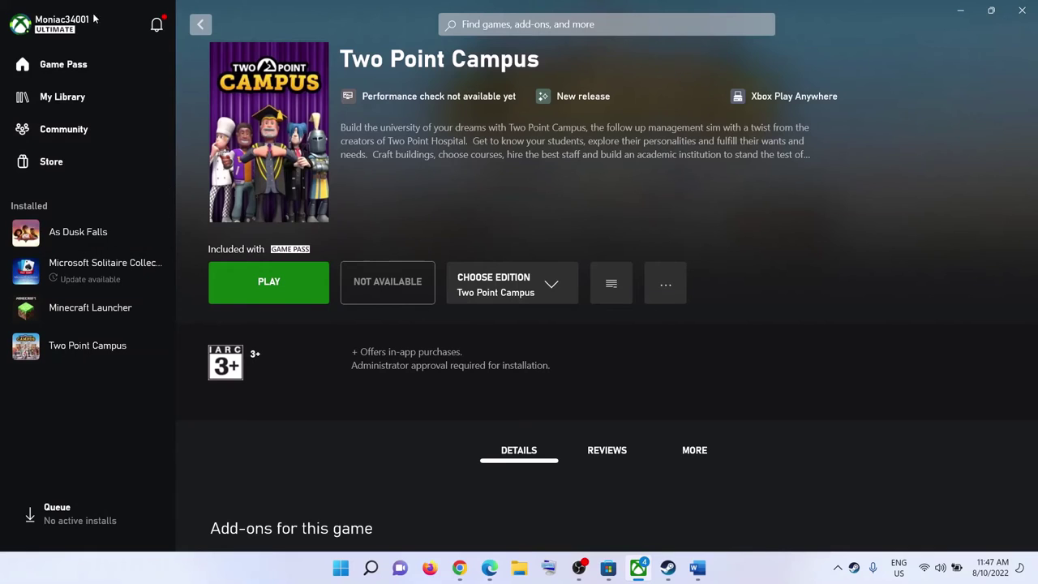
click(67, 30)
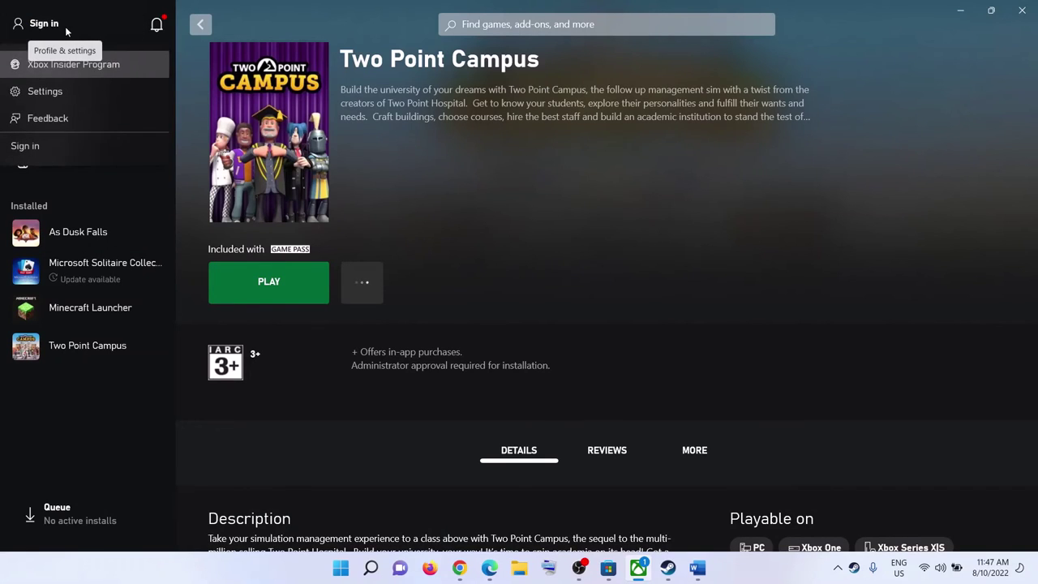
click(31, 171)
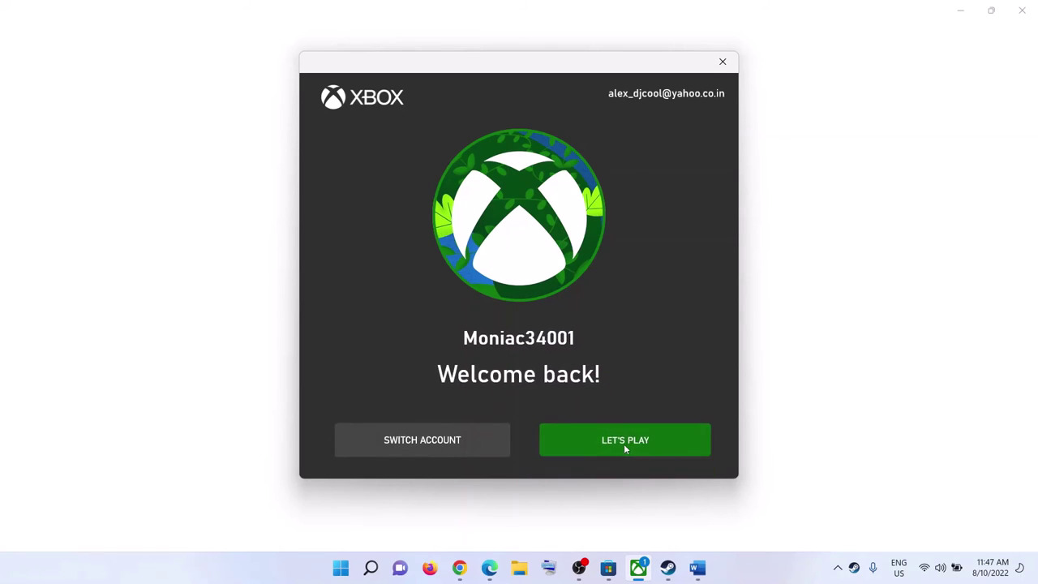
click(624, 448)
click(769, 566)
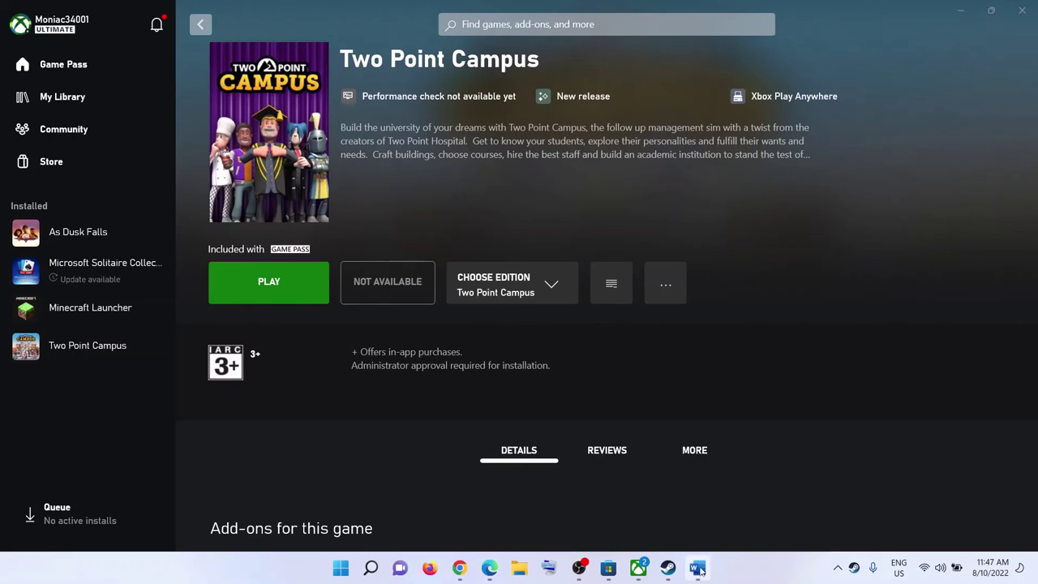
Step: Scroll the Word guide to the next instruction and highlight it
click(697, 567)
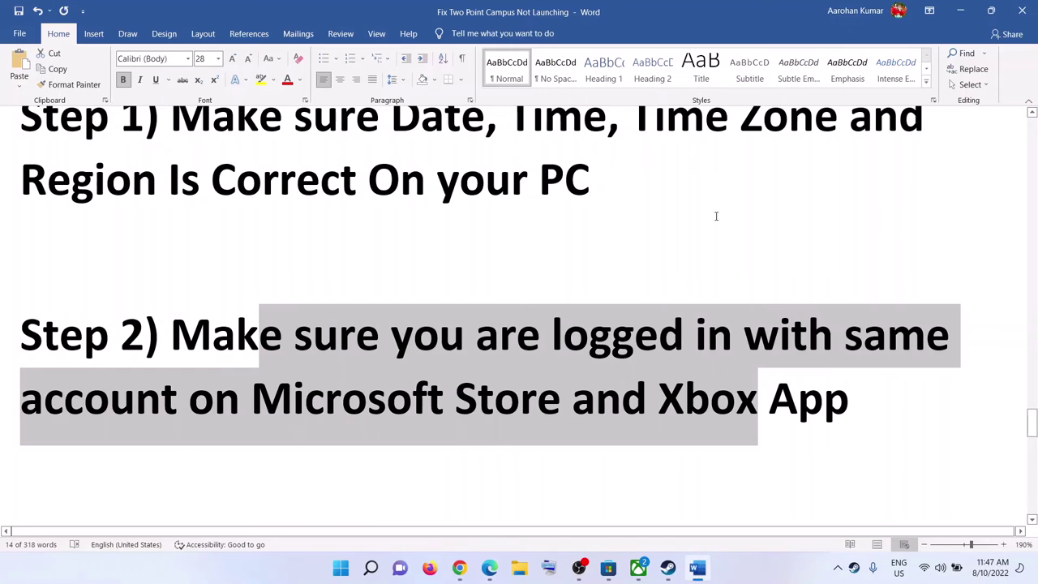
scroll(496, 356, down, 3)
drag(171, 369, 519, 371)
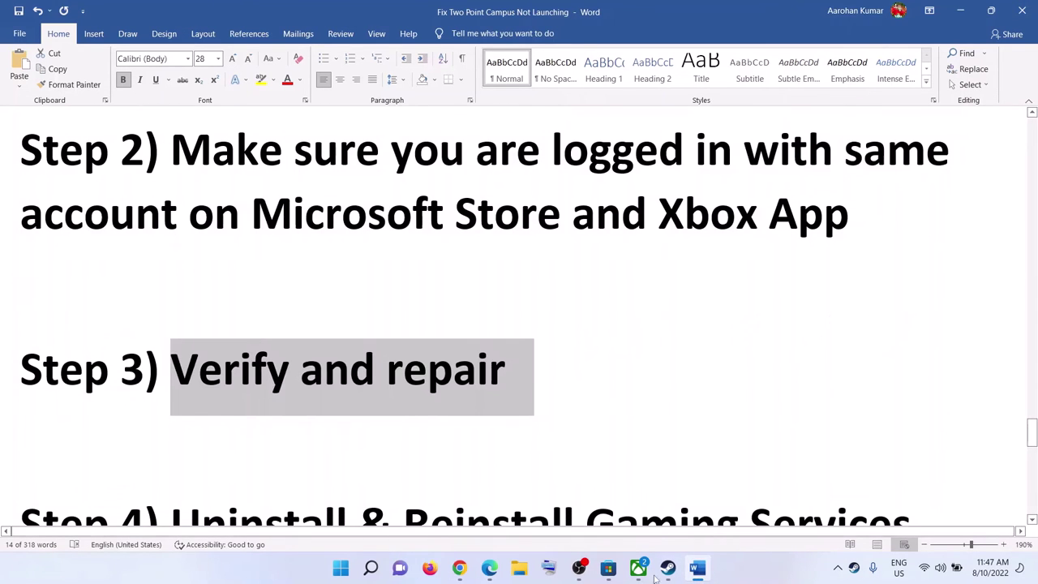
Step: Run Verify and Repair on Two Point Campus's files under Manage > Files and confirm
click(638, 568)
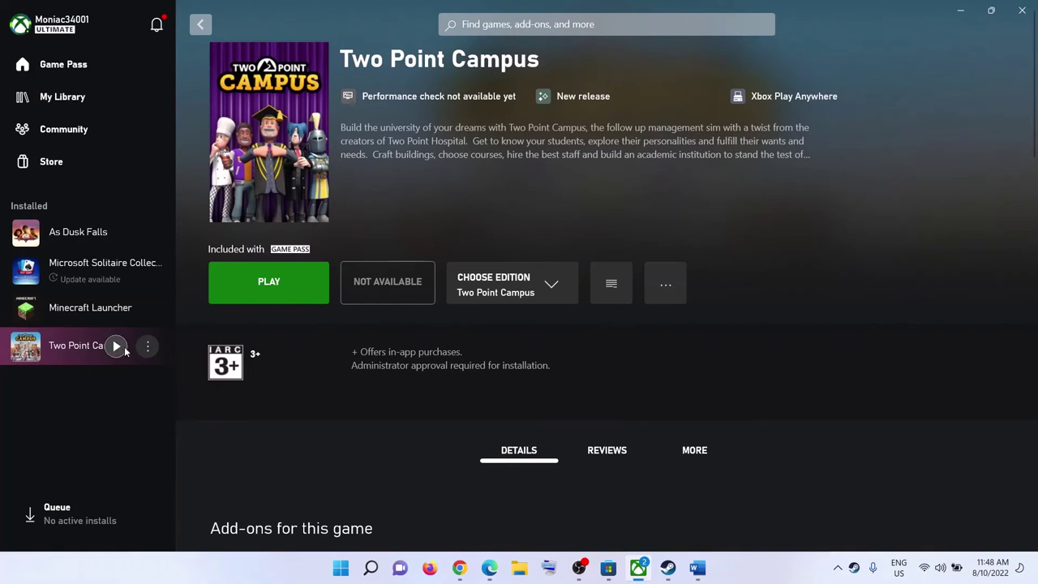
click(147, 347)
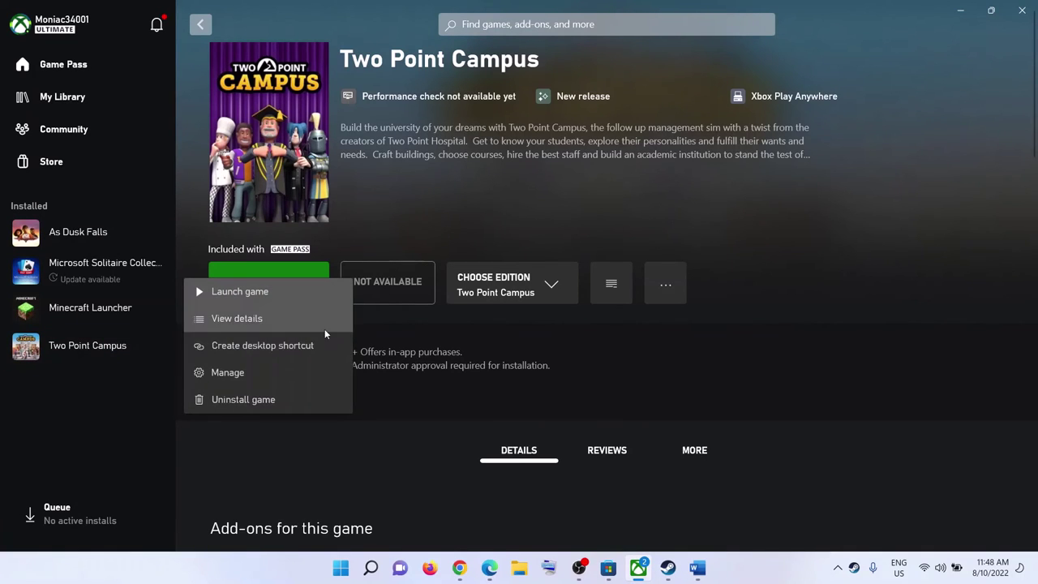
click(276, 365)
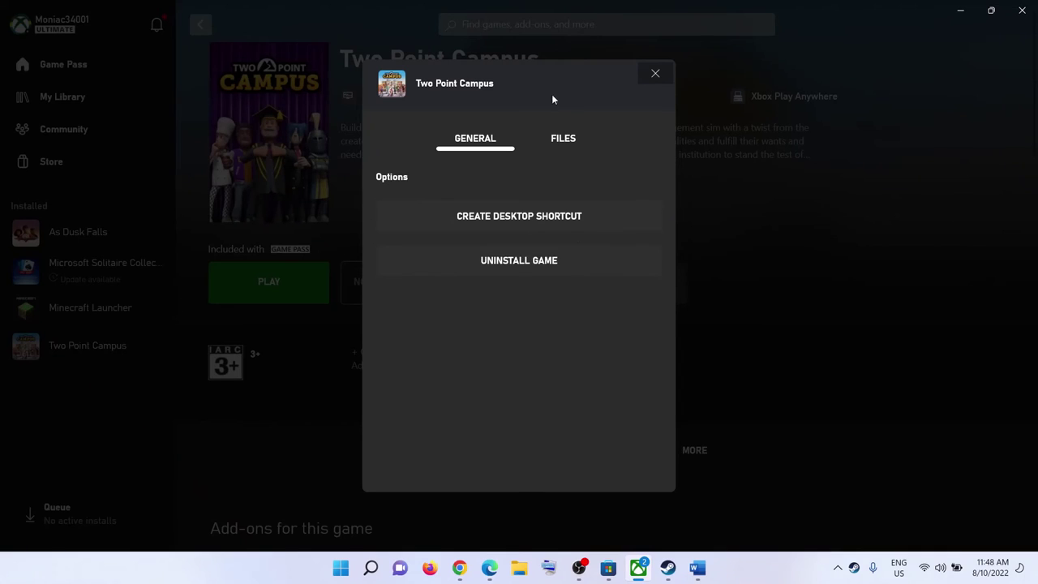
click(561, 138)
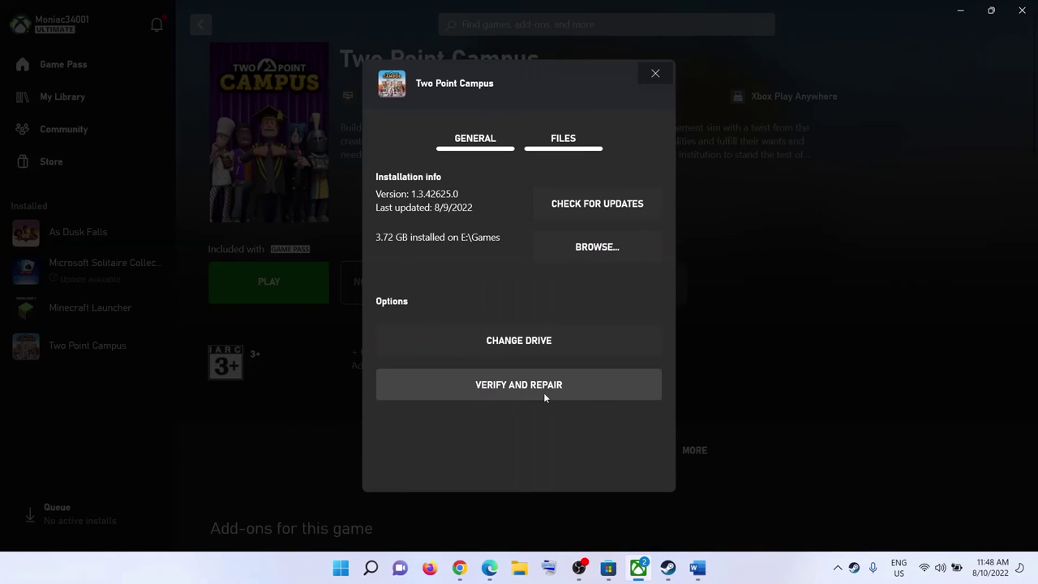
click(527, 374)
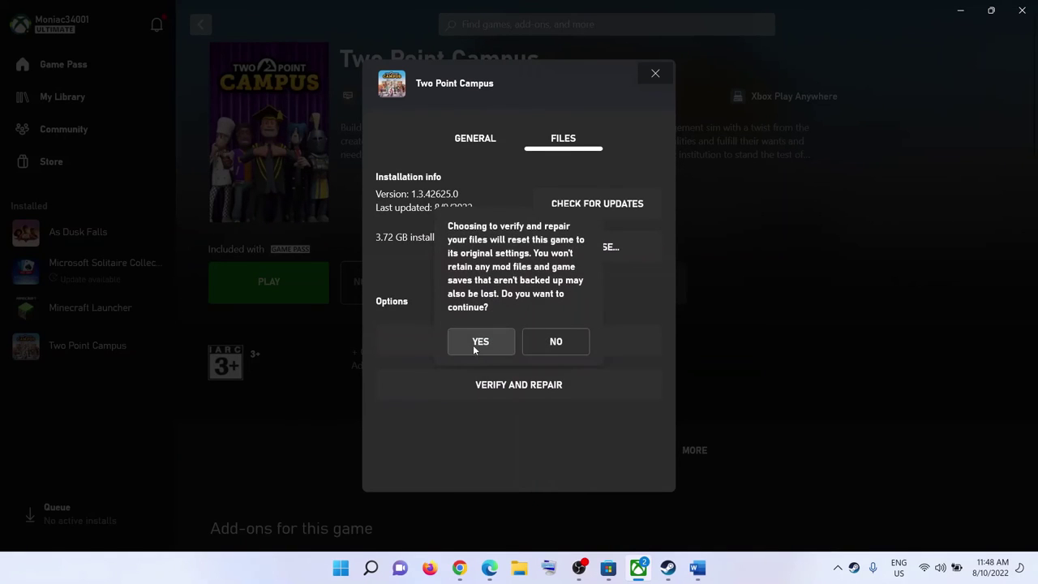
click(479, 347)
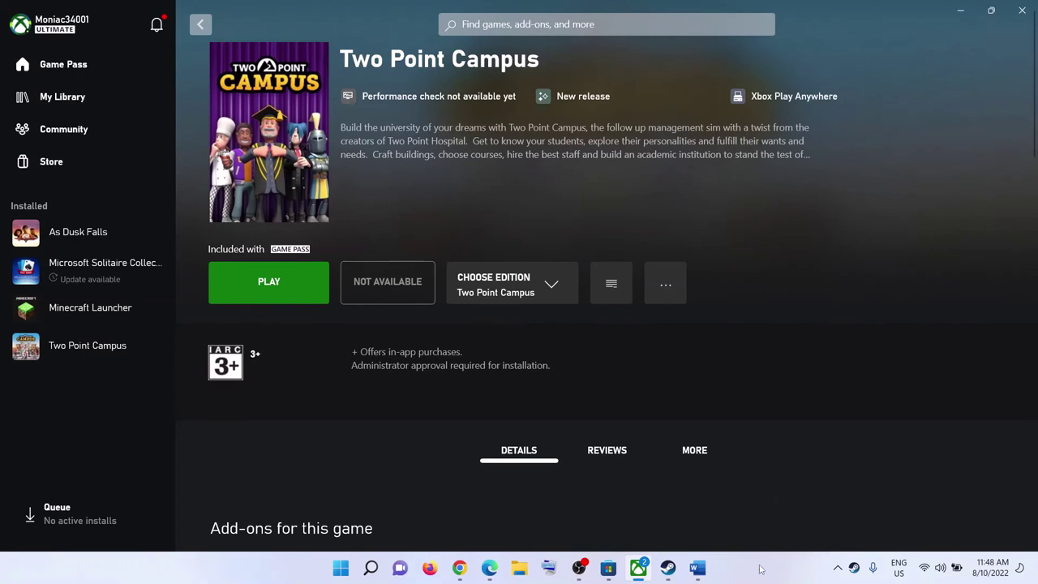
Step: Copy Step 4's get-appxpackage Gaming Services removal command and search Windows for 'powershell'
click(698, 567)
scroll(463, 413, down, 5)
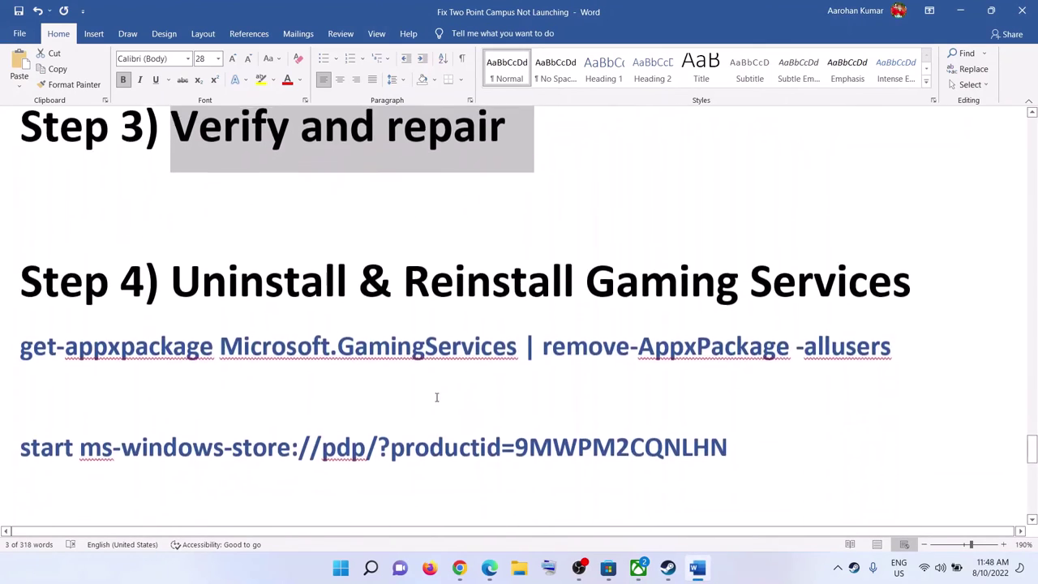
scroll(332, 371, up, 1)
scroll(324, 382, down, 1)
drag(884, 342, 20, 342)
right_click(90, 357)
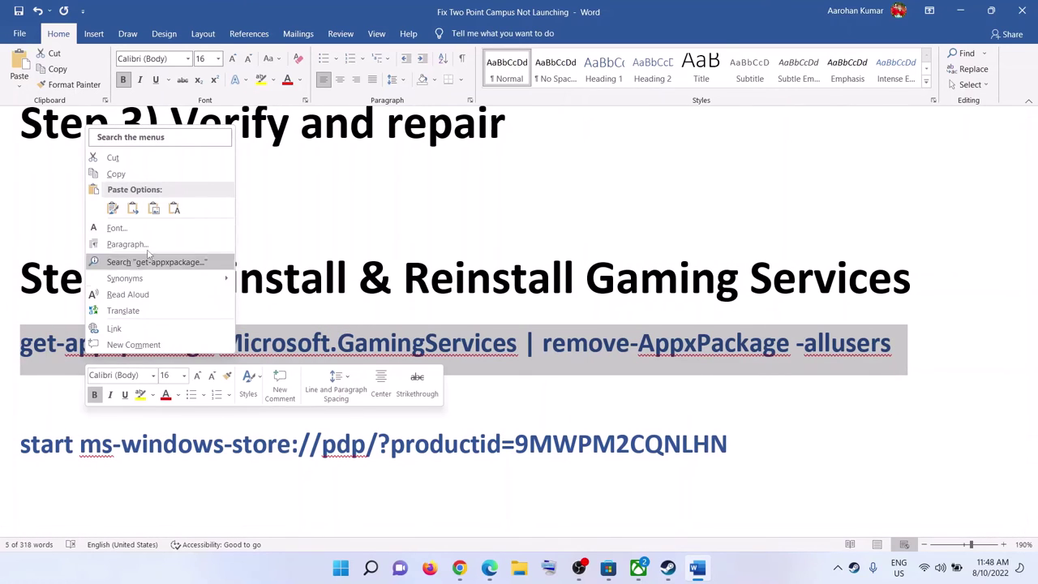
click(115, 173)
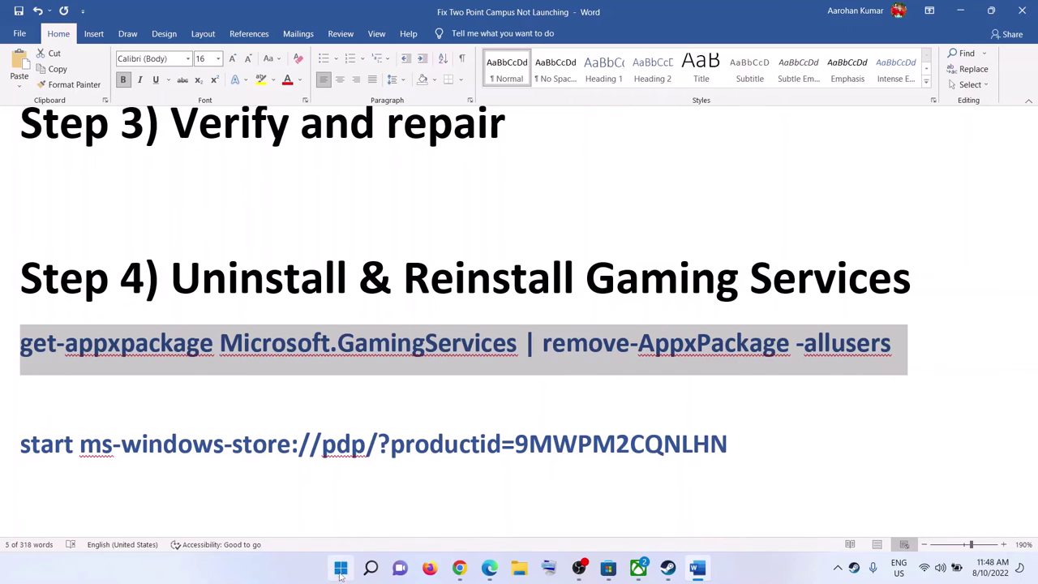
click(341, 569)
text(powershell)
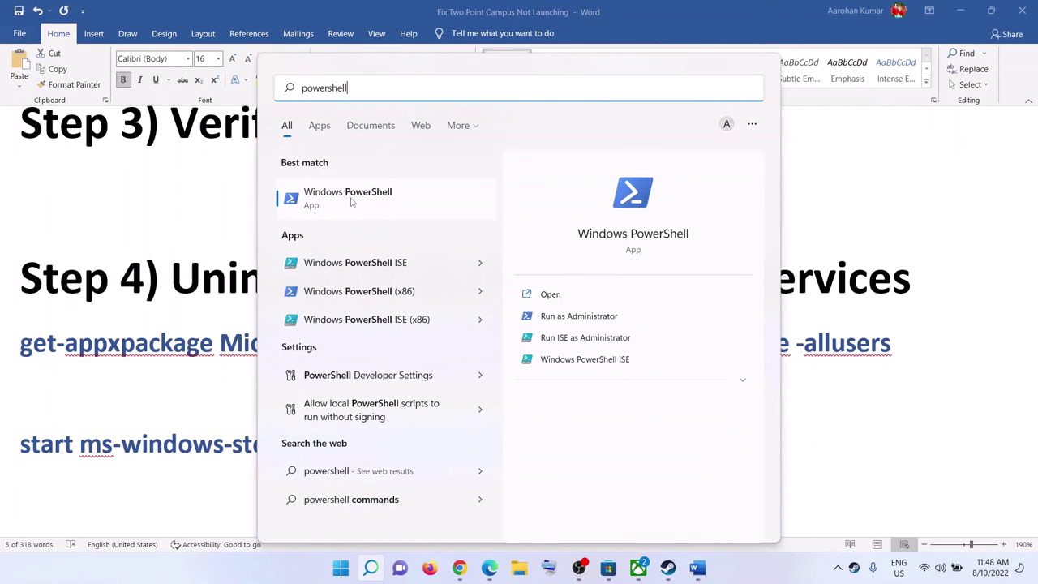
Step: Run the pasted Gaming Services removal command in an administrator PowerShell
right_click(409, 204)
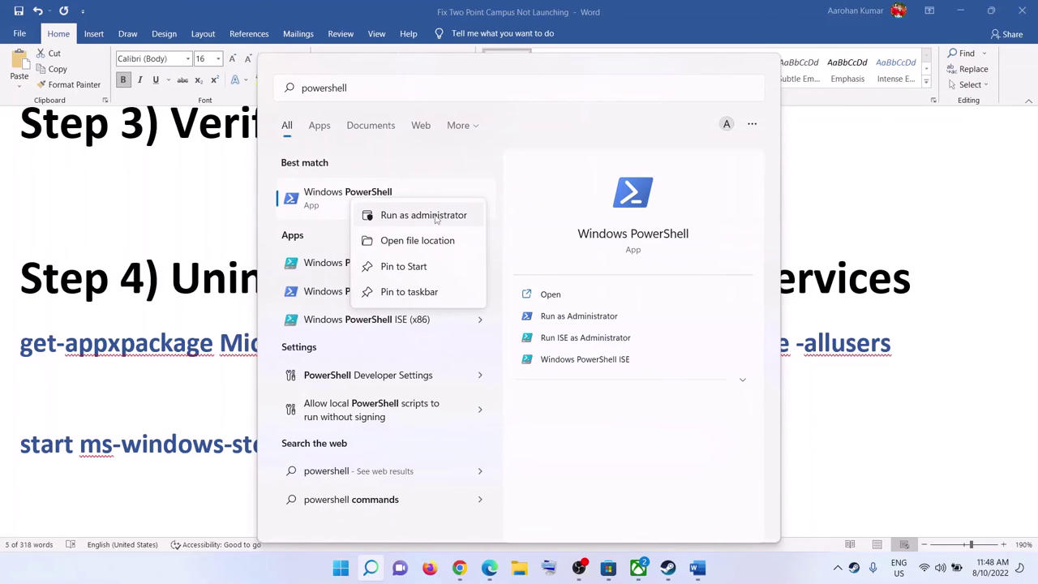
click(425, 217)
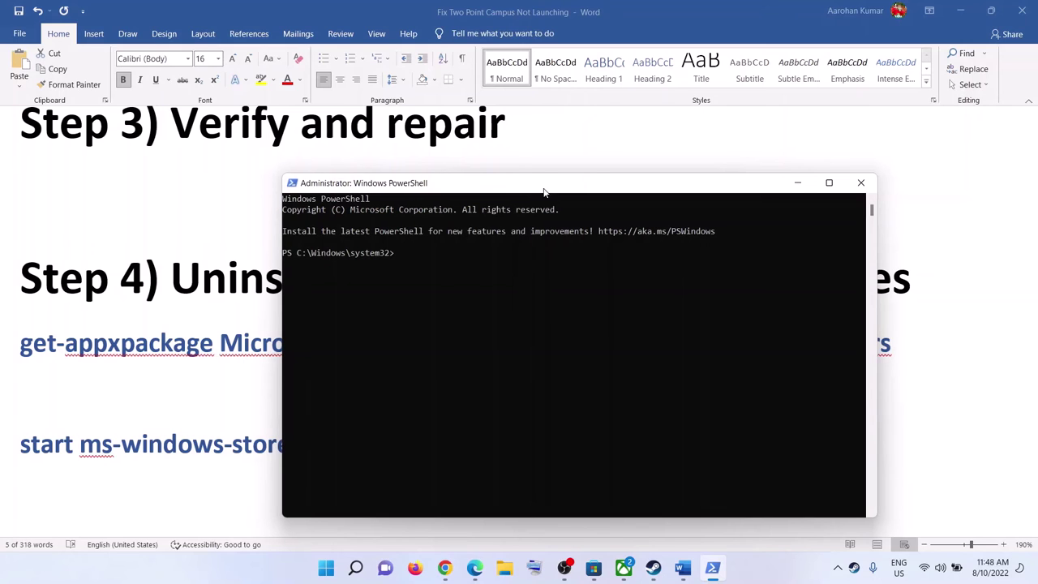
key(ctrl+v)
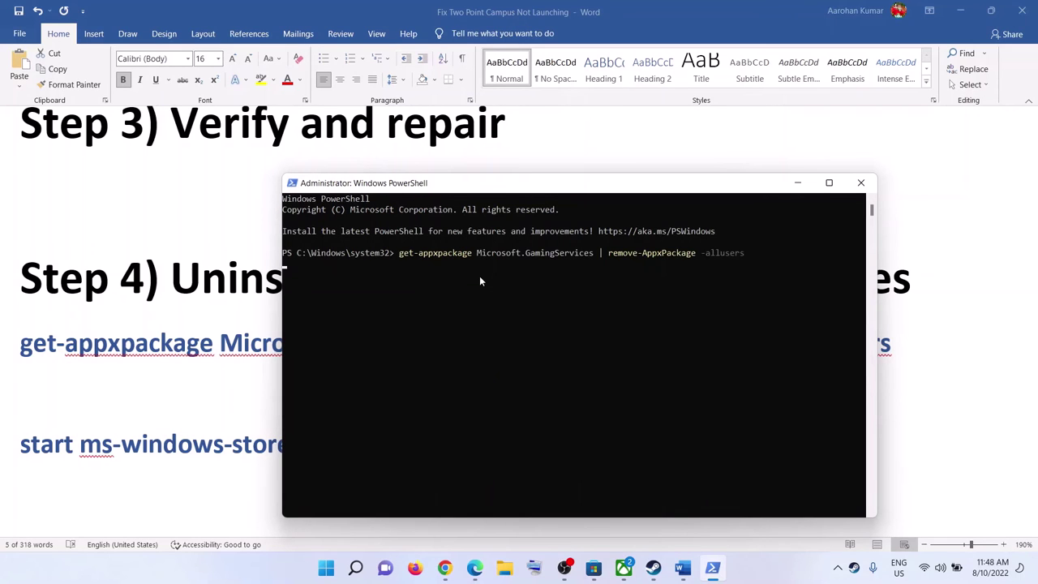
key(Return)
Step: Copy the start ms-windows-store reinstall command from the Word guide
click(797, 183)
drag(742, 444, 63, 444)
key(ctrl+c)
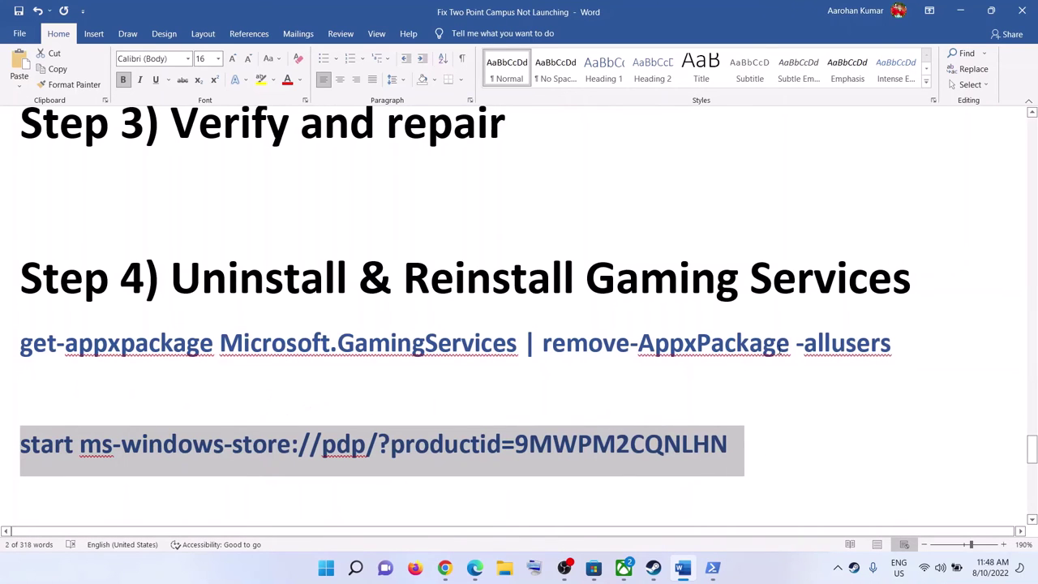
Step: Run the start ms-windows-store command in PowerShell to open and download Gaming Services in the Store
click(711, 567)
key(ctrl+v)
key(Return)
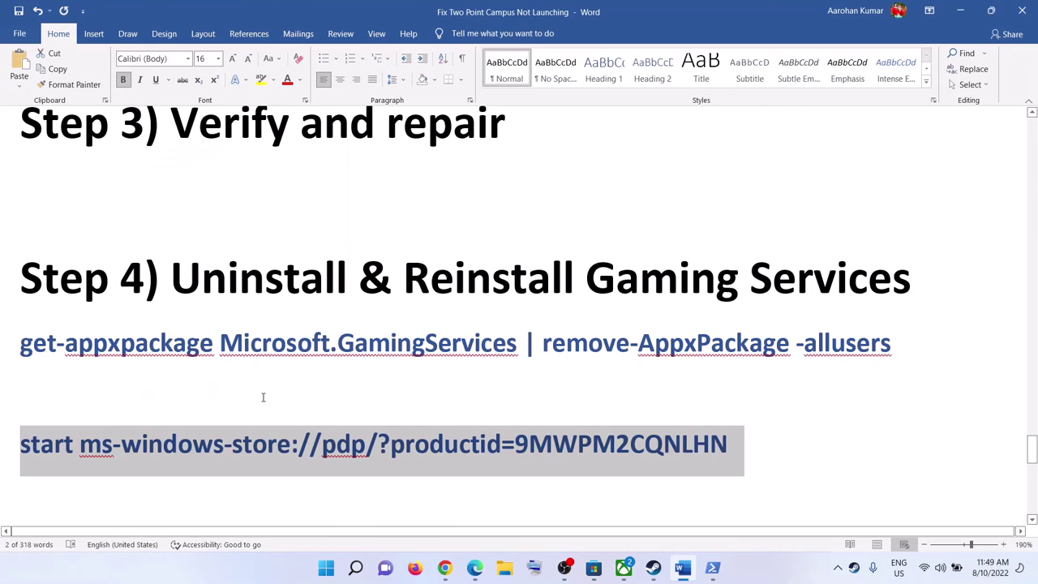
scroll(263, 397, down, 5)
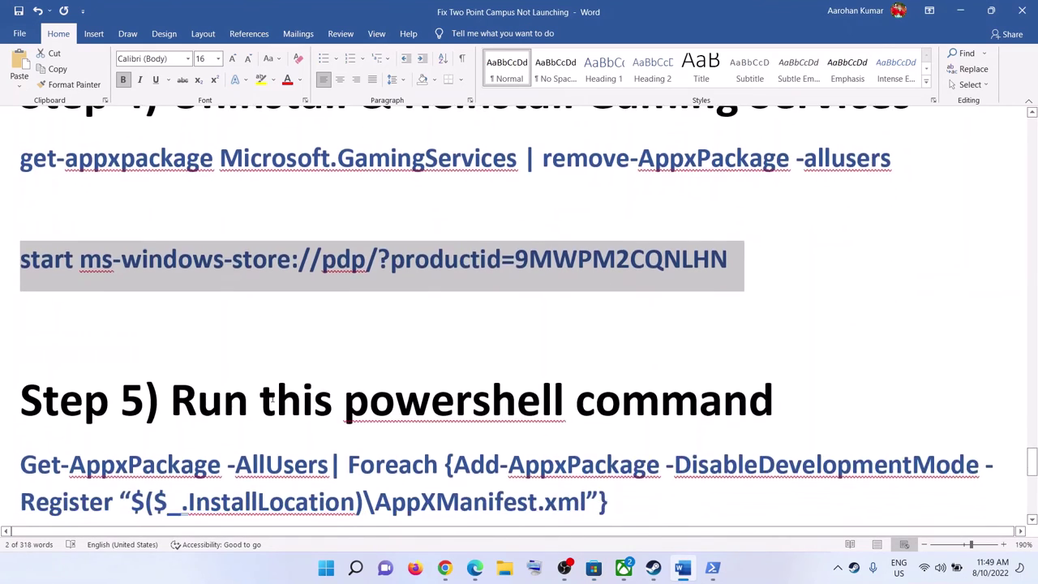
Step: Copy the Step 5 AppX re-register command from the guide
drag(623, 377, 19, 340)
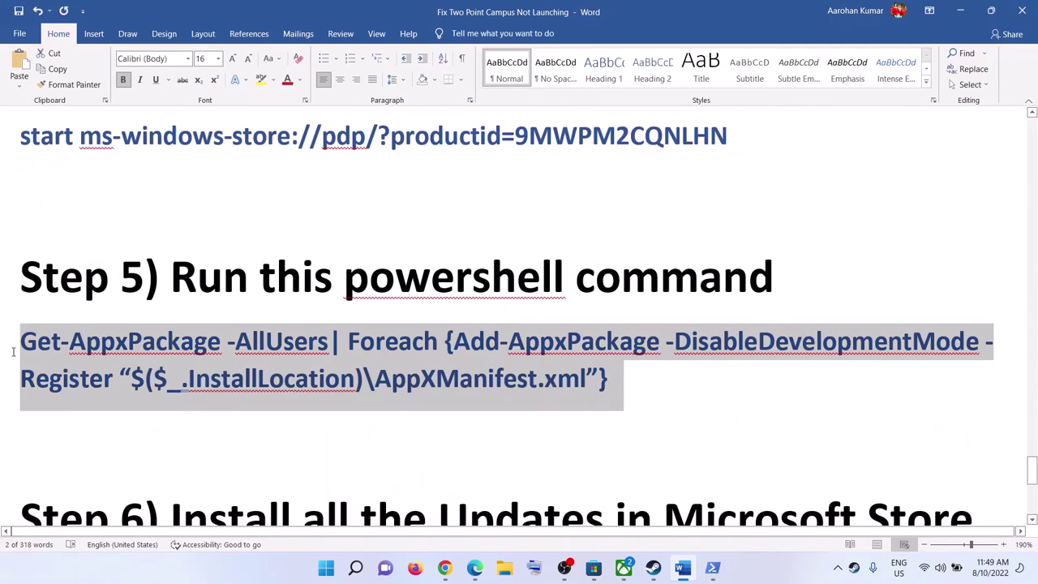
right_click(115, 371)
click(145, 186)
Step: Run the re-register command in an administrator Windows PowerShell
click(332, 569)
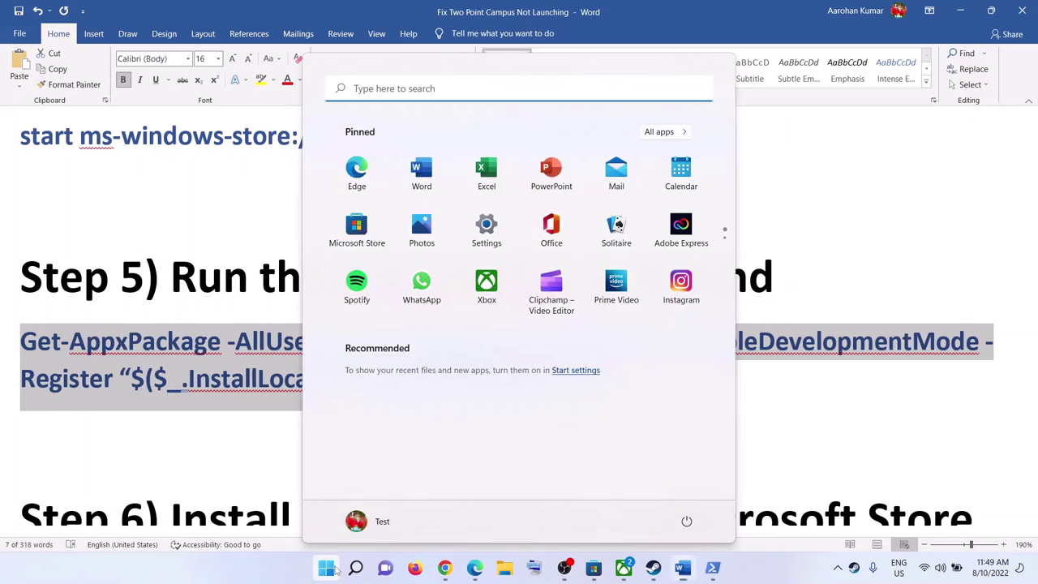
text(powershell)
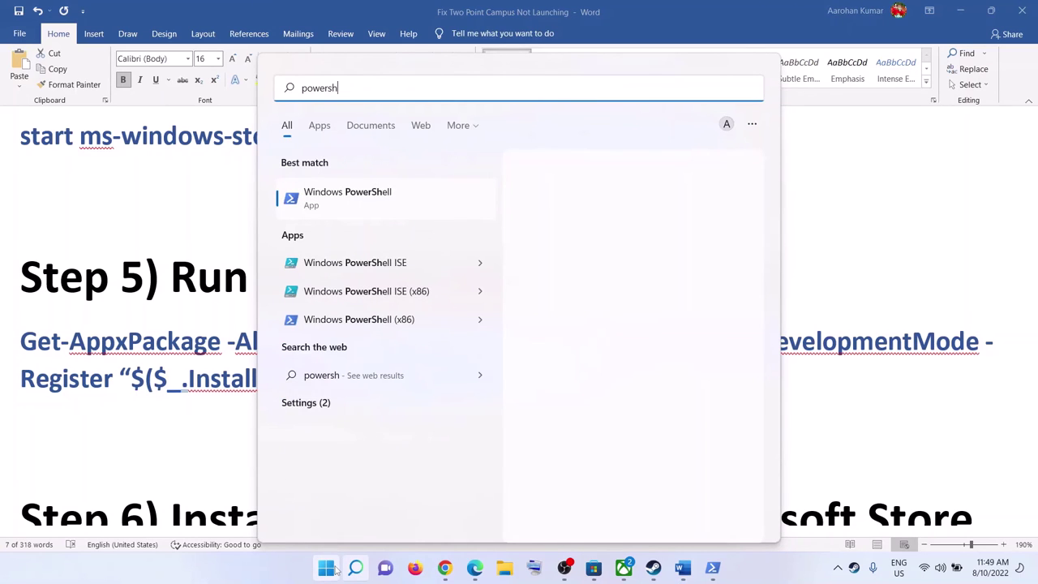
right_click(394, 191)
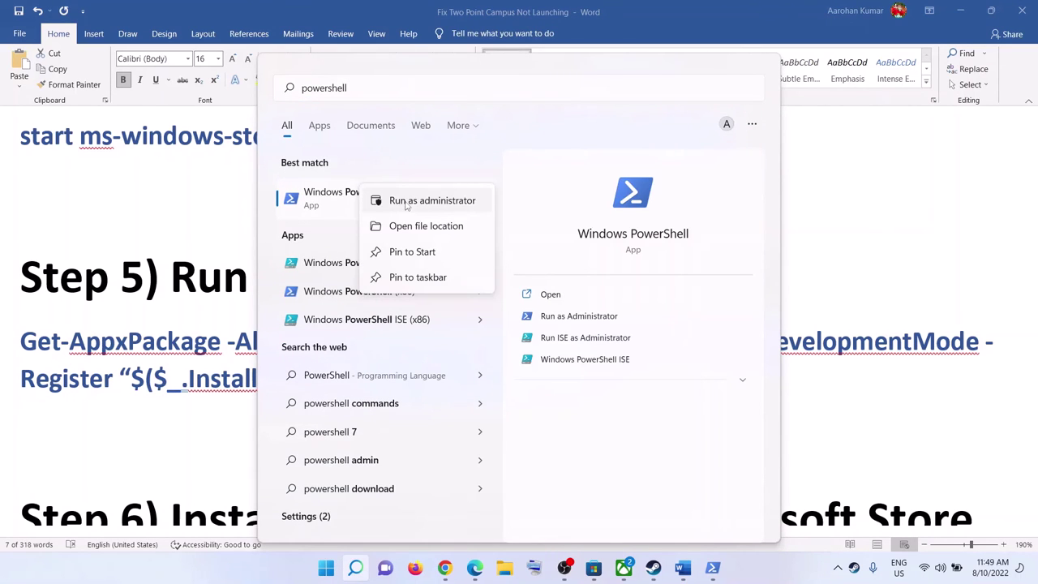
click(442, 205)
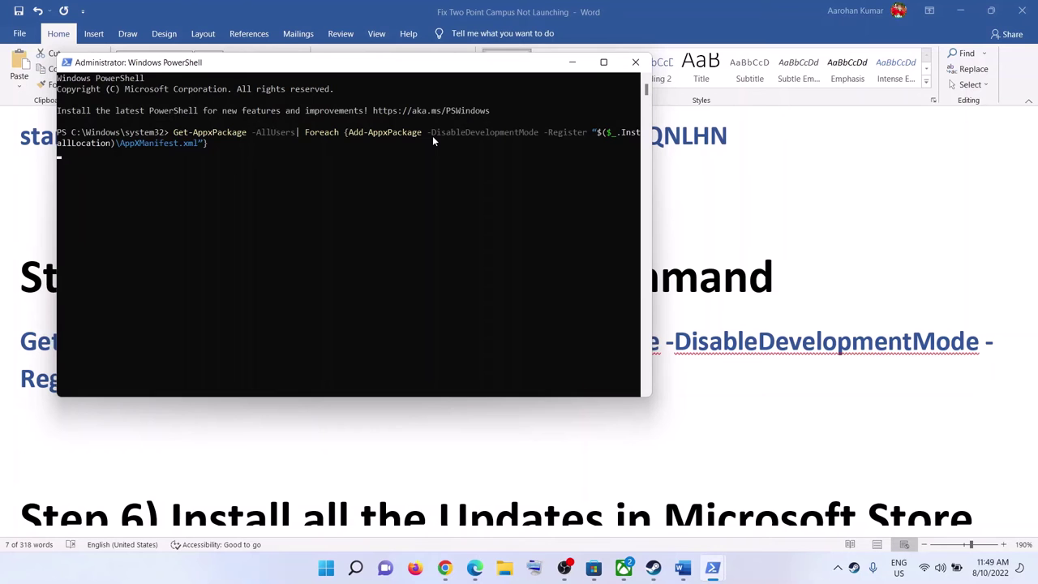
key(Return)
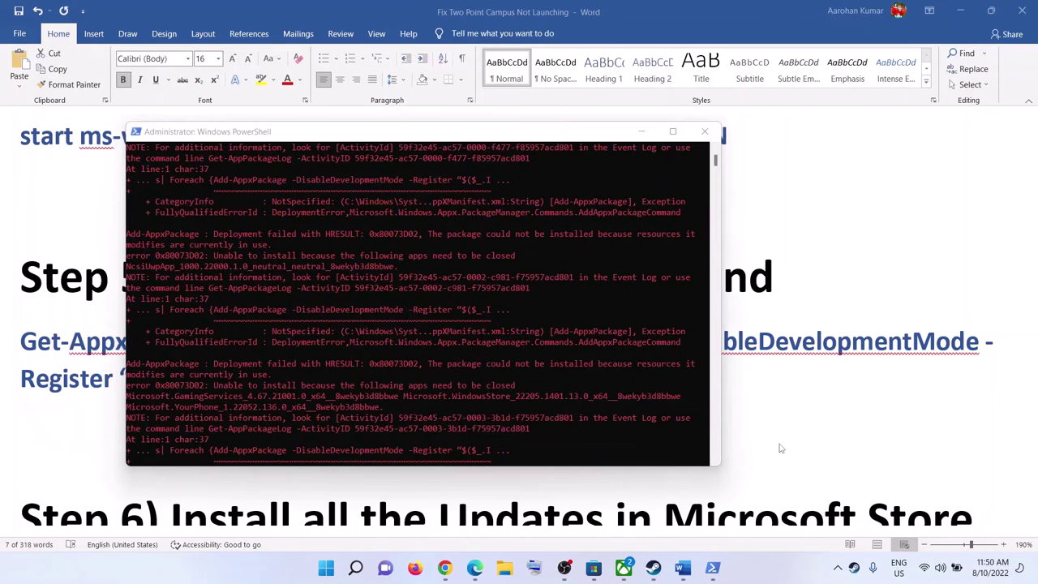
Step: Close PowerShell and select the next passage in the Word guide
click(704, 132)
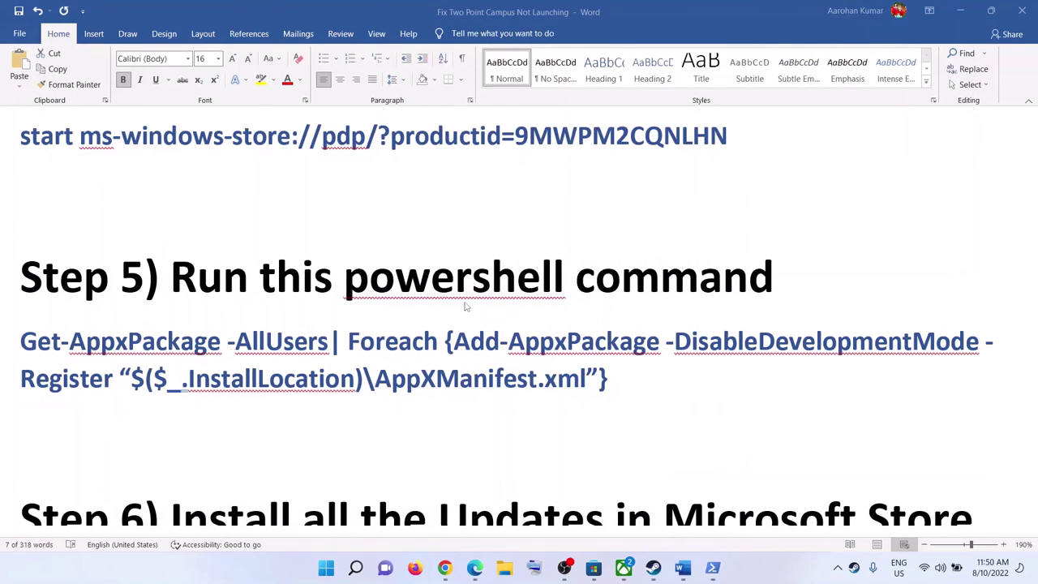
scroll(387, 363, down, 3)
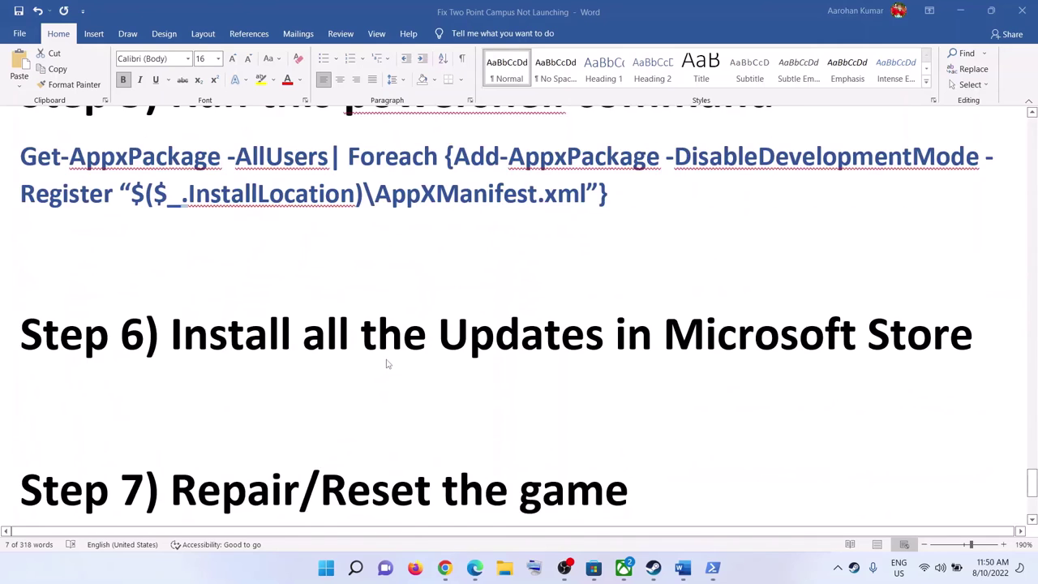
scroll(386, 365, up, 1)
drag(21, 218, 619, 419)
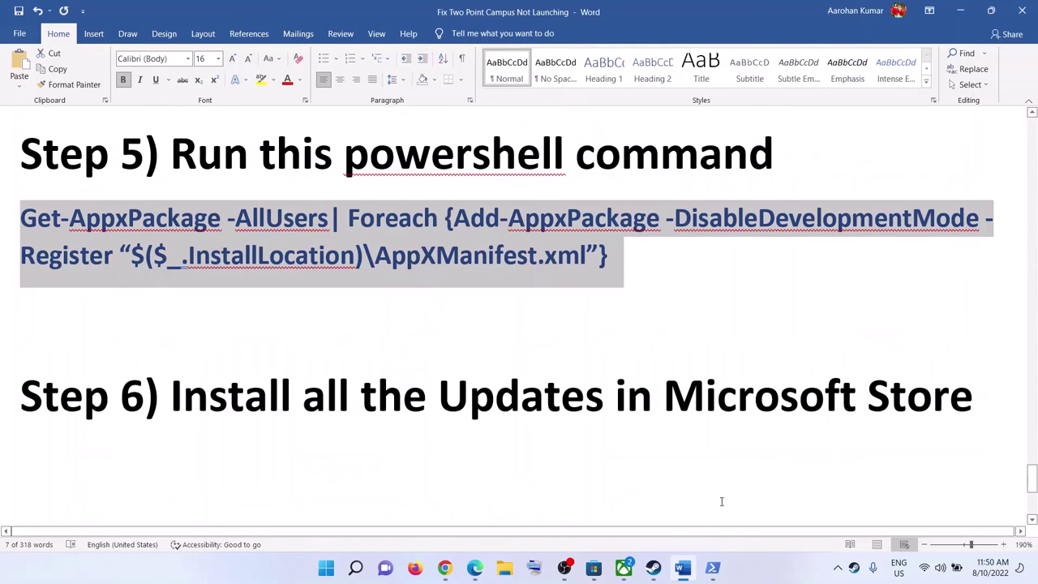
Step: Show Microsoft Store's Library with 25 pending updates, then return to the Word guide
key(alt+Tab)
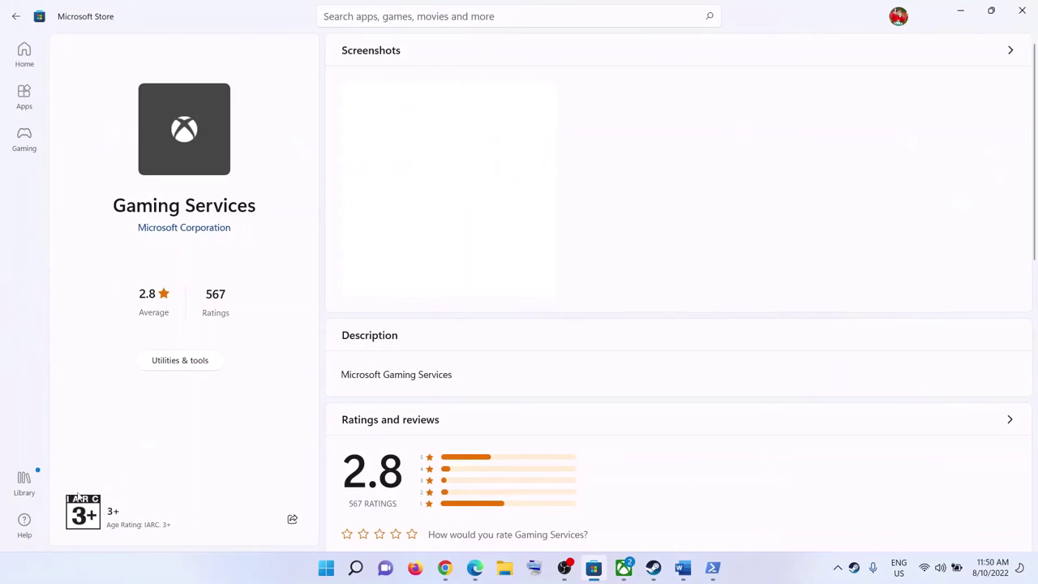
click(24, 481)
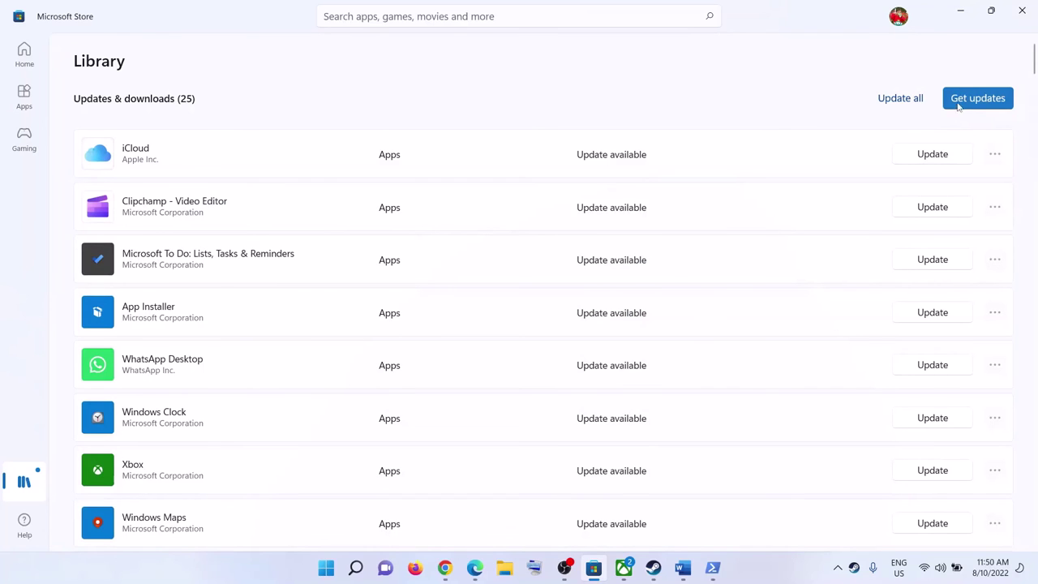
click(960, 11)
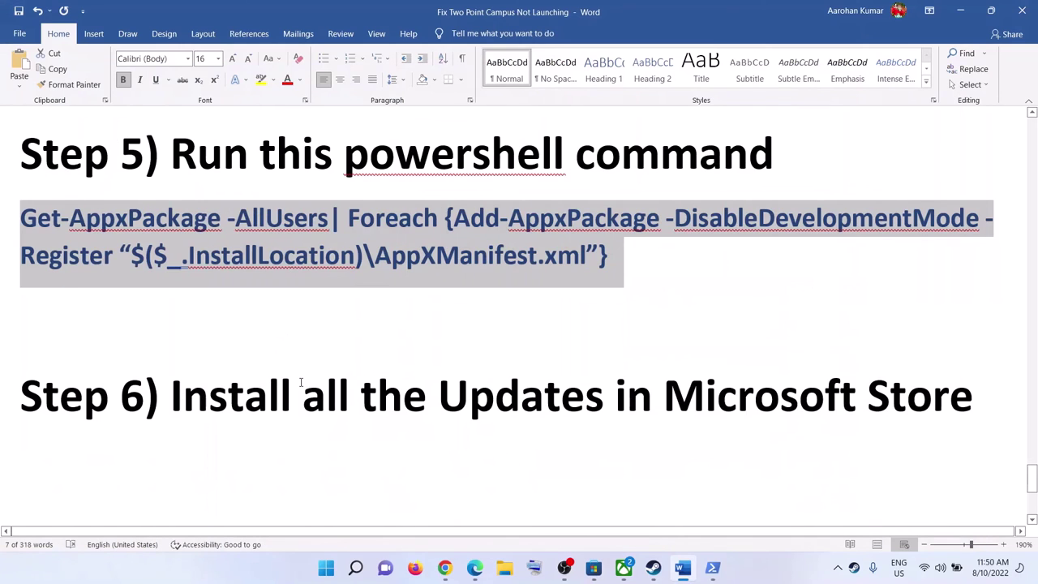
Step: Select the guide's 'Repair/Reset the game' heading, then open Settings > Apps > Apps & features
scroll(304, 382, down, 2)
drag(247, 418, 687, 416)
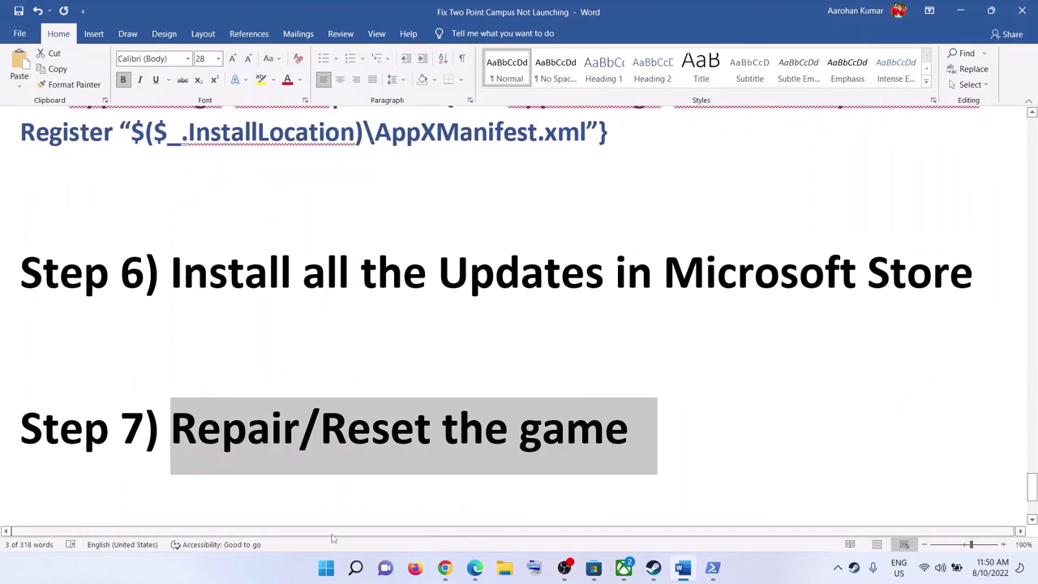
click(326, 567)
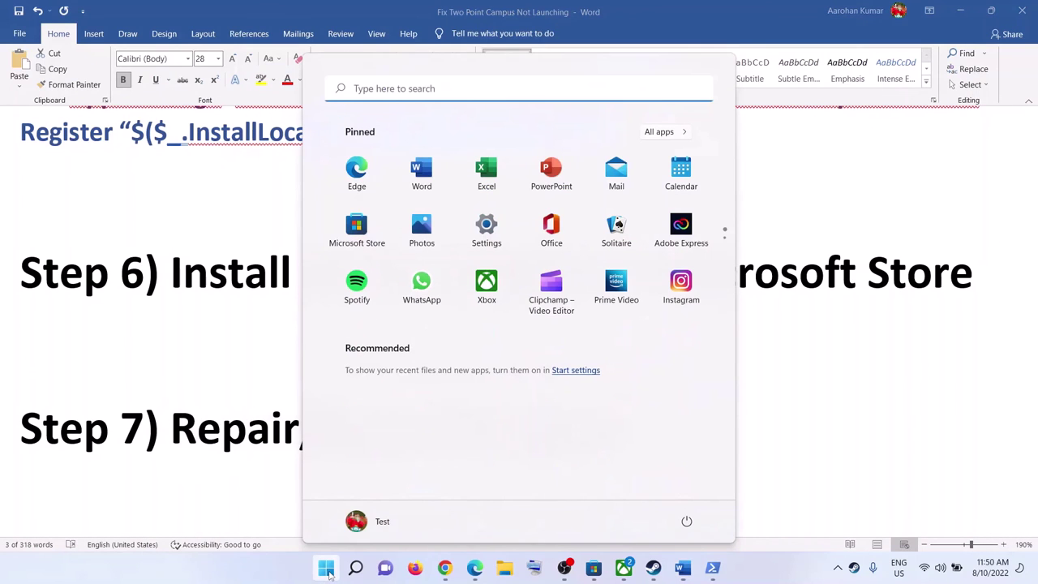
click(486, 227)
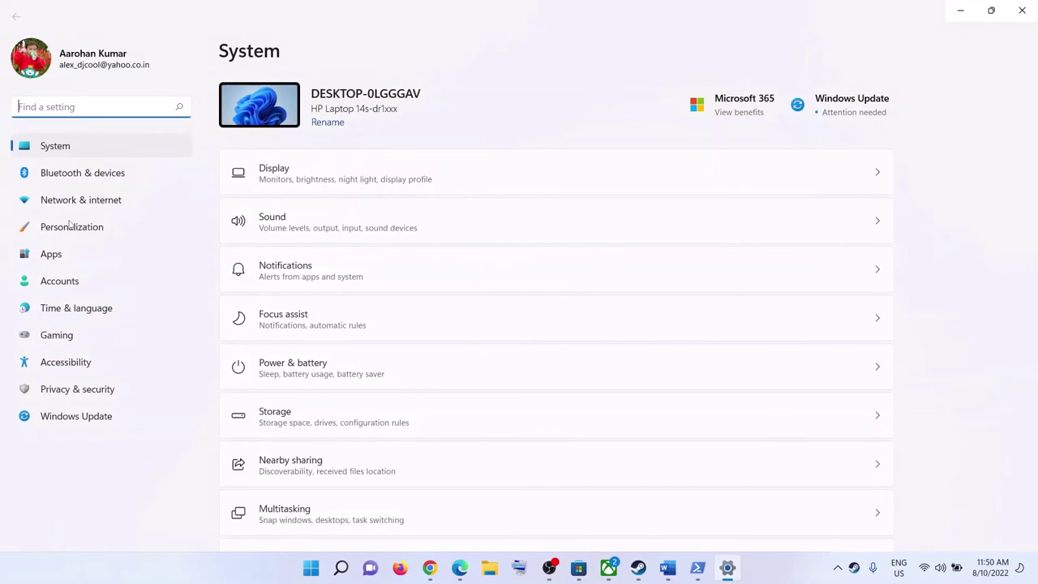
click(58, 257)
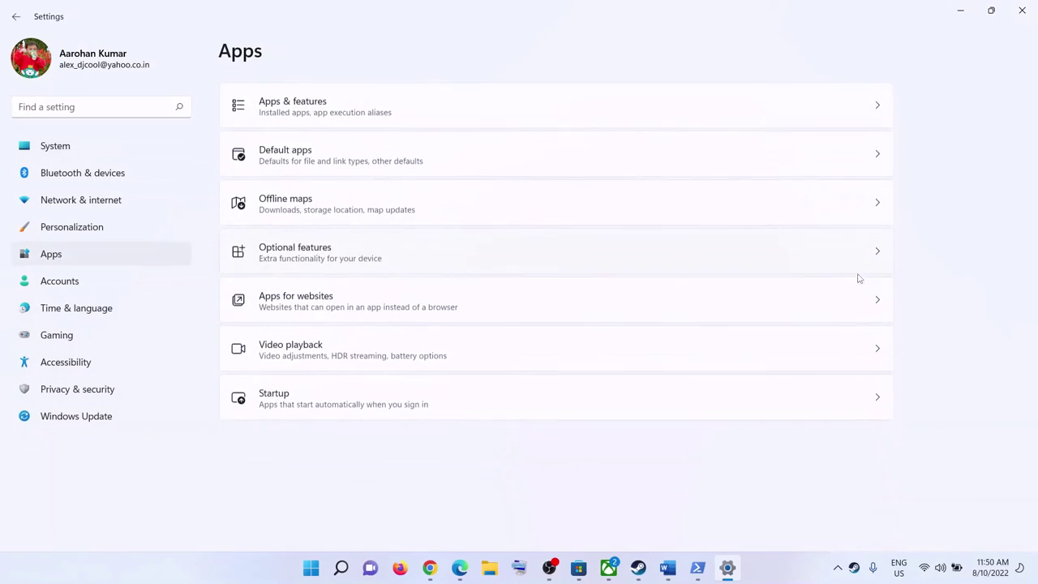
click(316, 109)
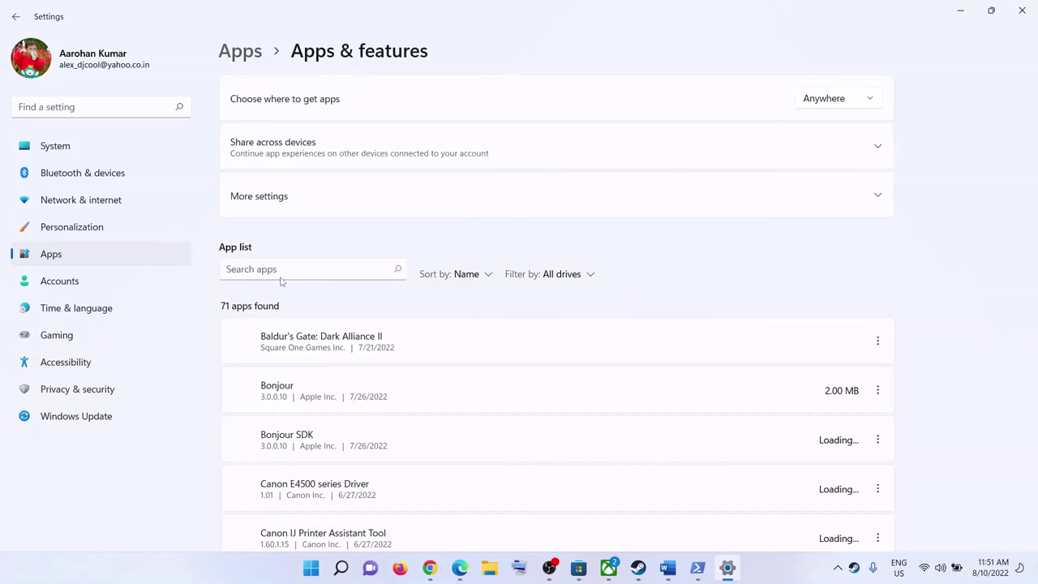
Step: Filter the installed apps list with the search term 'two'
click(267, 271)
text(t)
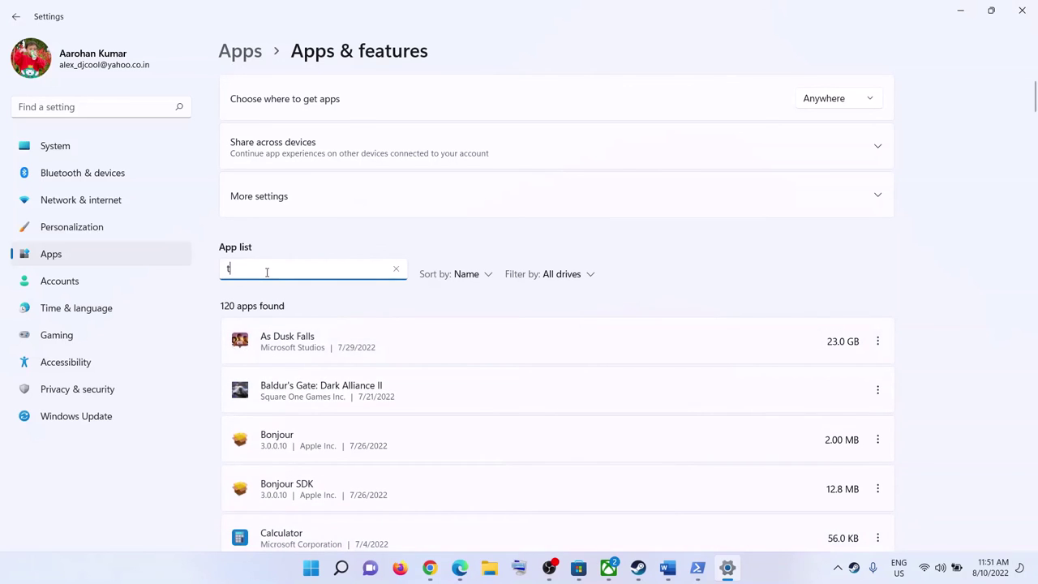
text(wo)
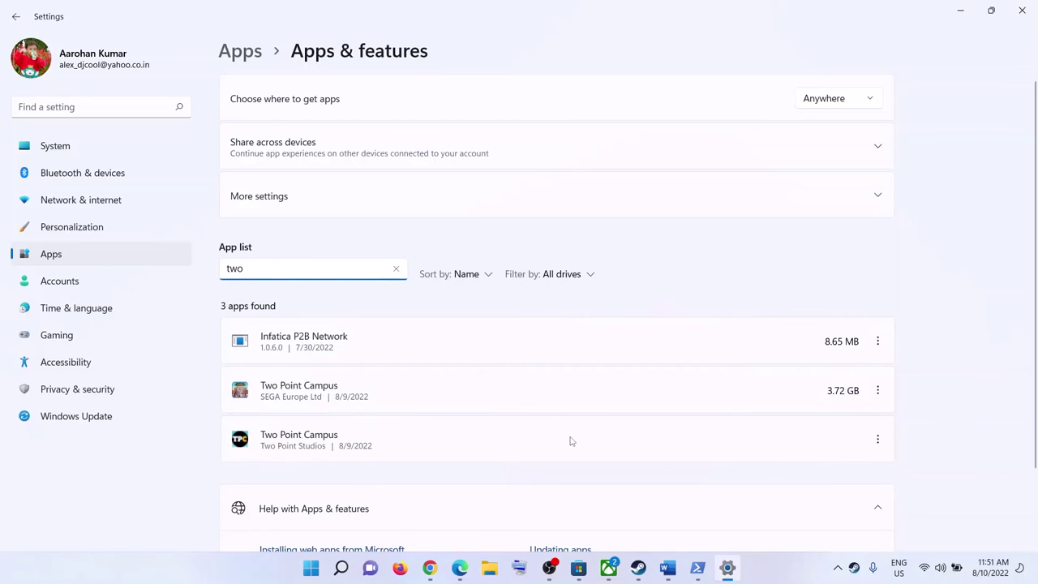
scroll(349, 365, down, 2)
click(487, 358)
Step: Open Advanced options for the SEGA Europe Two Point Campus entry
click(880, 353)
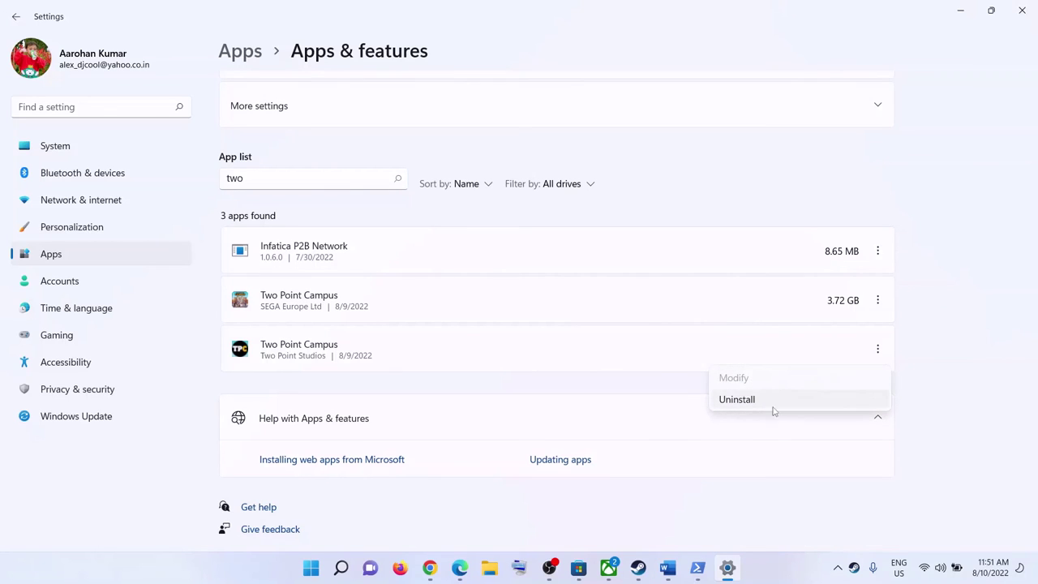
click(876, 321)
click(877, 300)
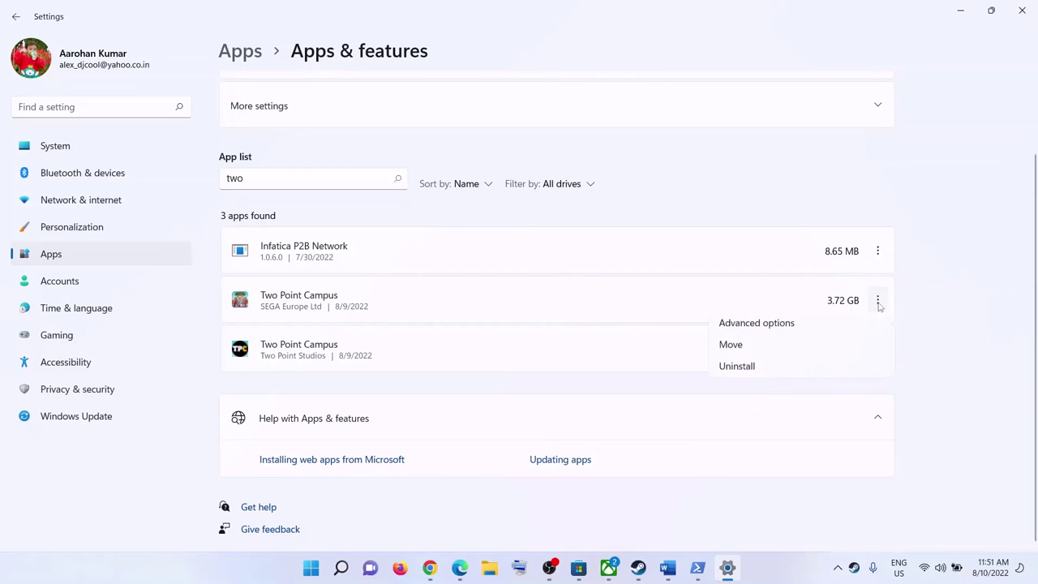
click(752, 332)
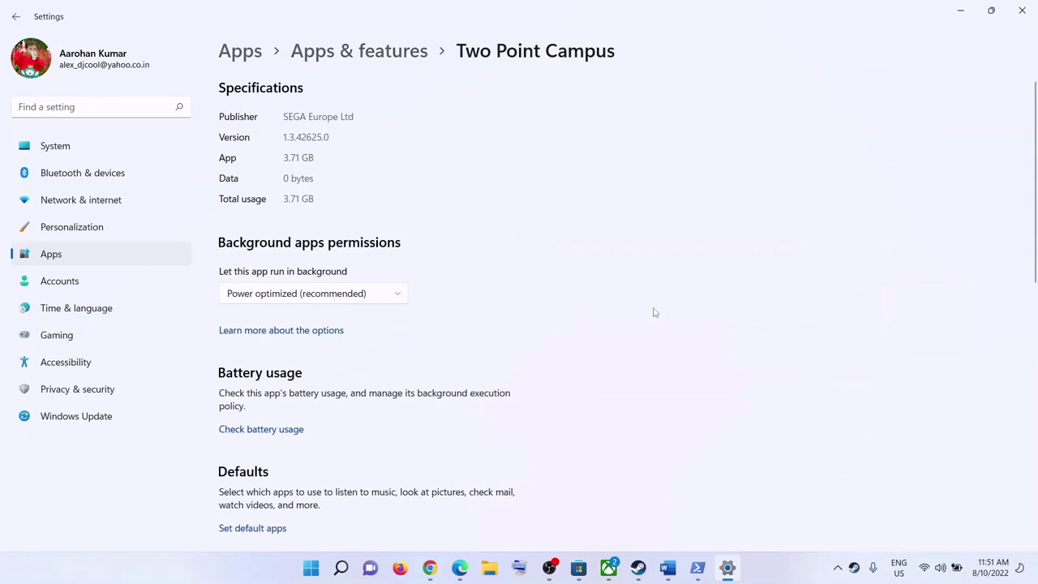
Step: Repair Two Point Campus, reset it with data deletion confirmed, and close Settings
scroll(384, 340, down, 5)
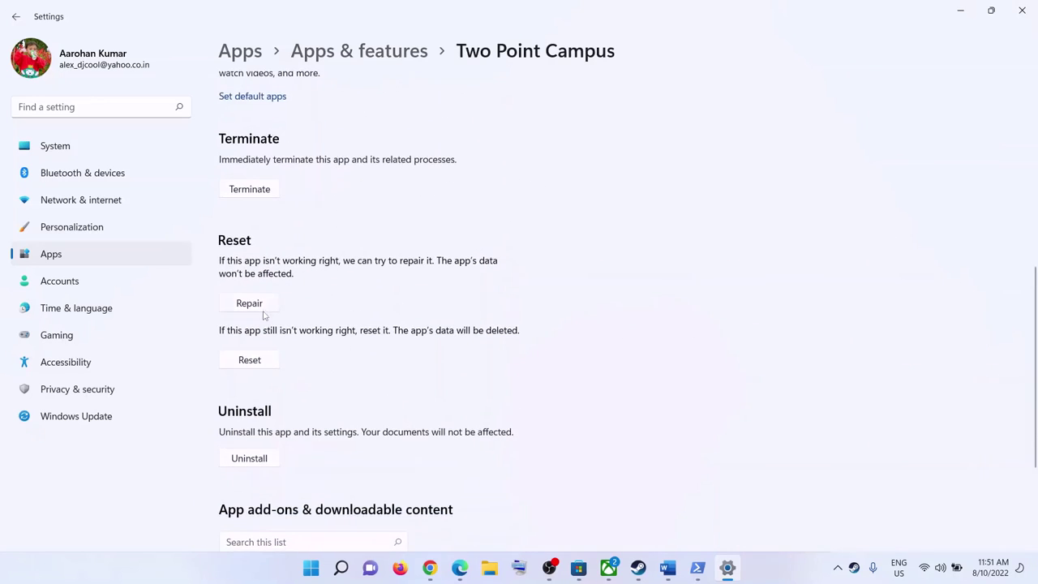
click(245, 304)
click(250, 360)
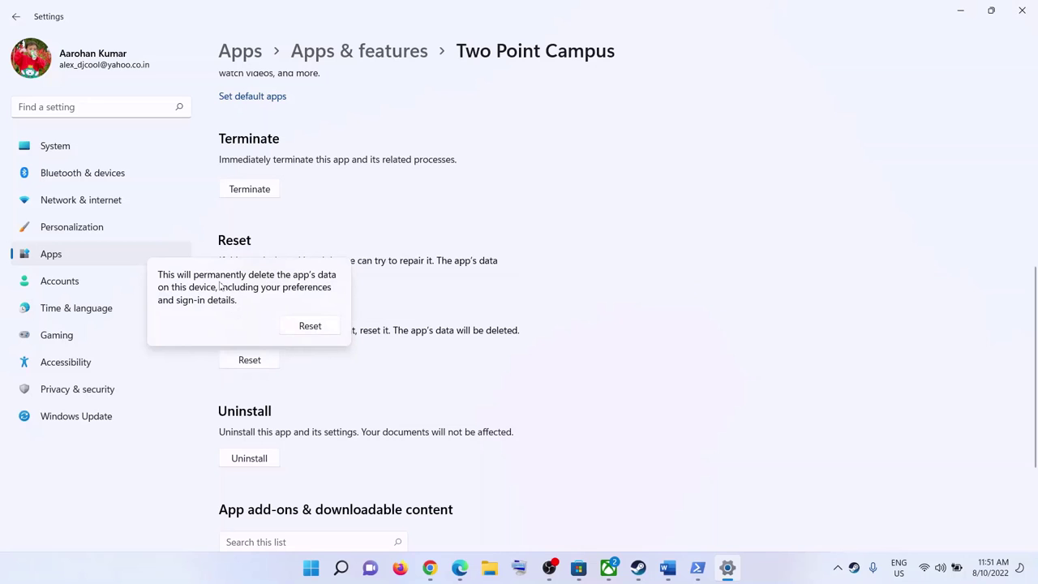
click(312, 328)
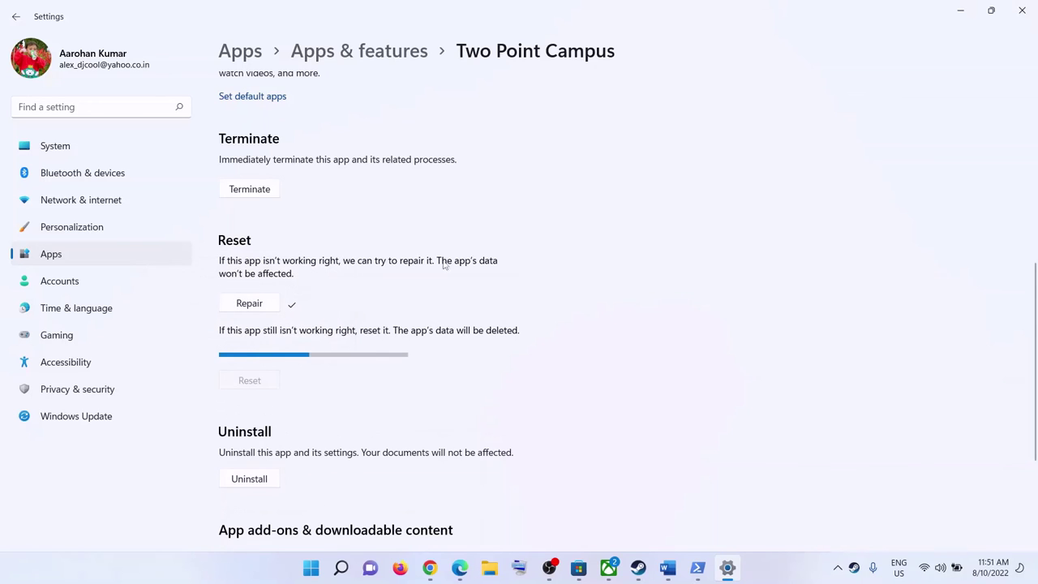
click(1021, 11)
scroll(778, 365, down, 3)
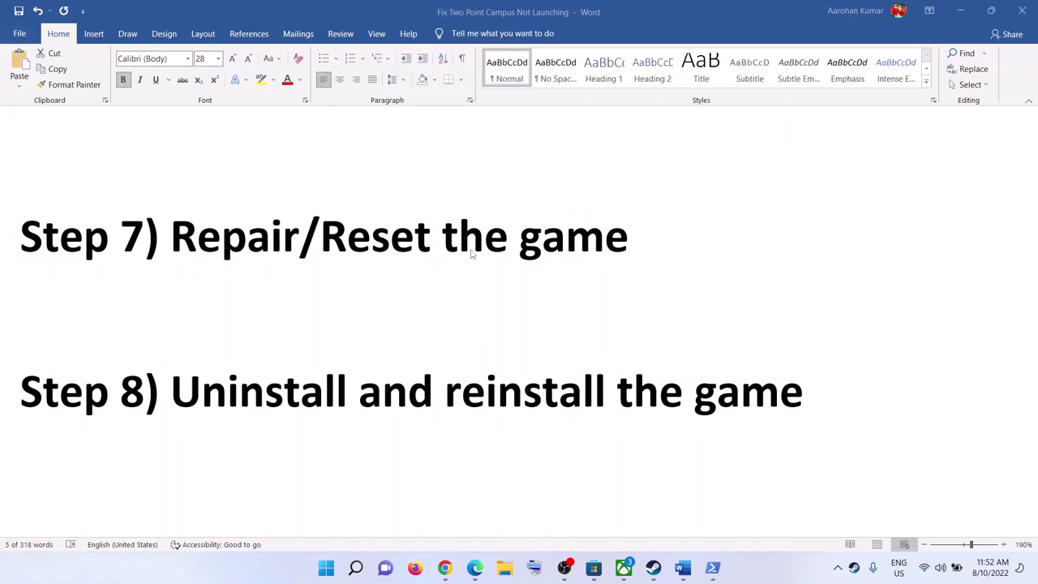
Step: View the Xbox app's Two Point Campus page, then select the guide's Step 8 heading
click(624, 567)
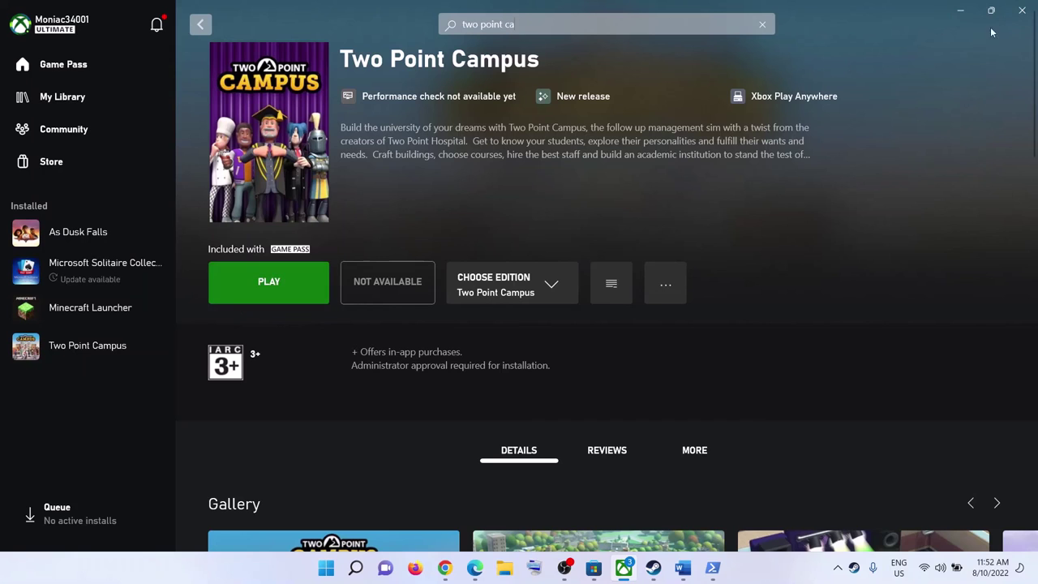
click(960, 11)
click(225, 424)
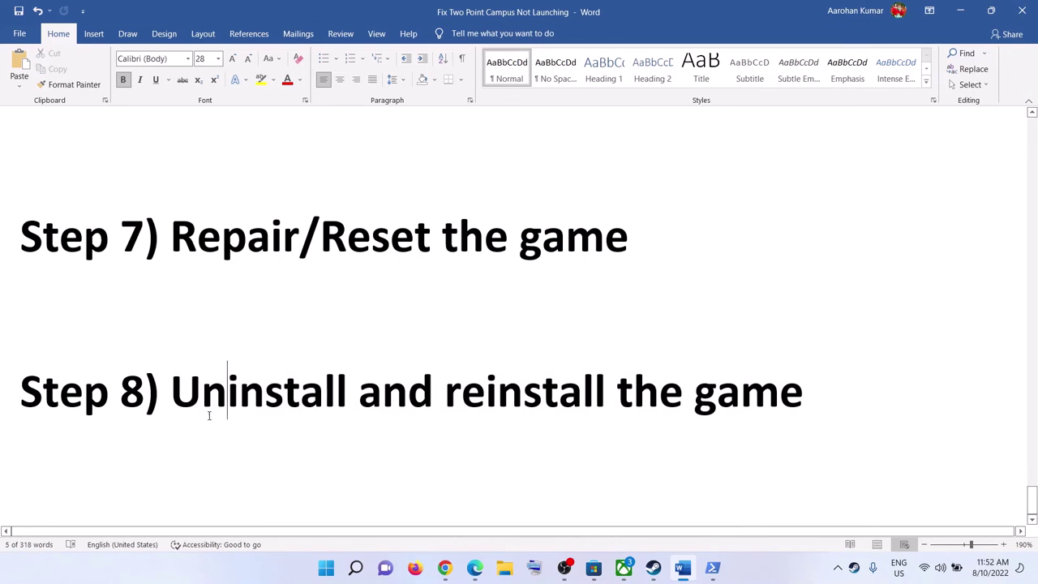
drag(187, 392, 824, 390)
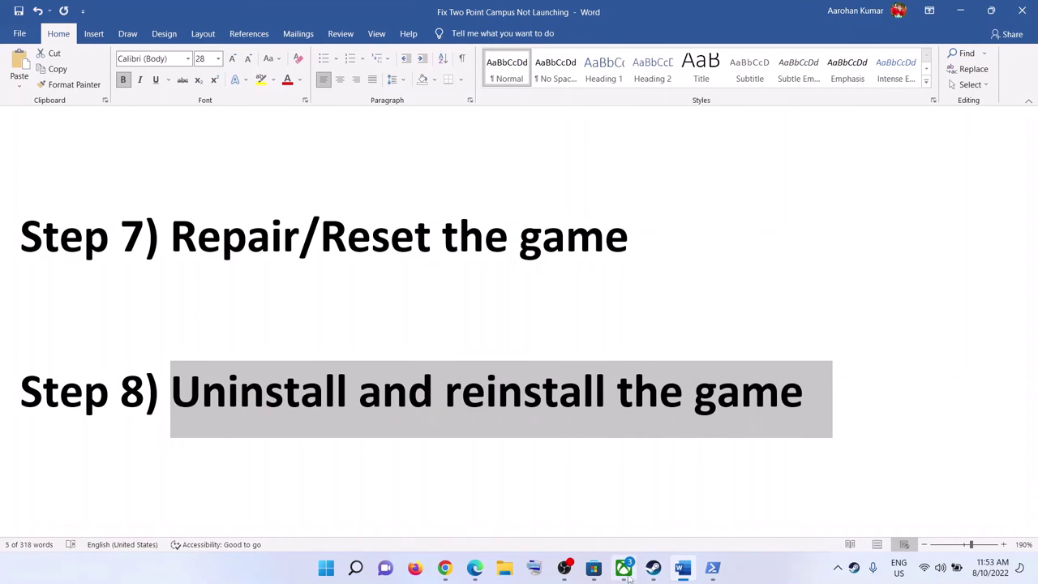
Step: Check the Uninstall game action for Two Point Campus without uninstalling, then switch to Steam
click(624, 569)
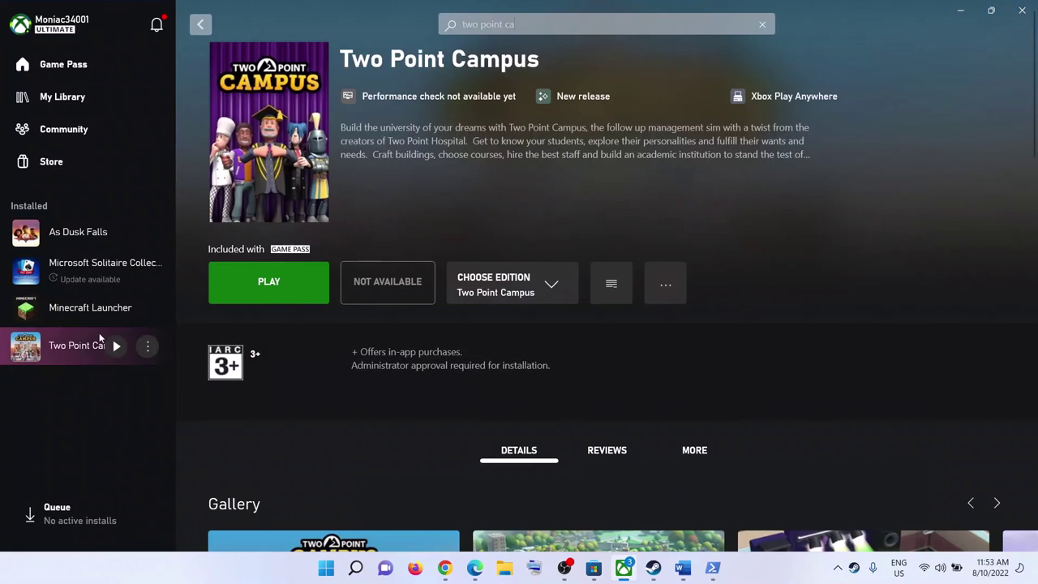
right_click(71, 349)
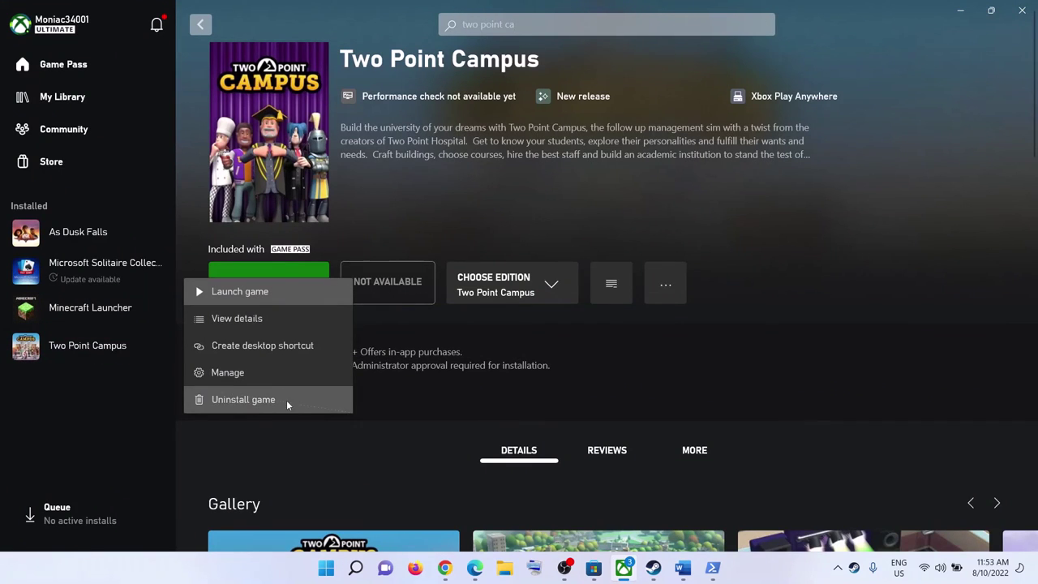
click(803, 289)
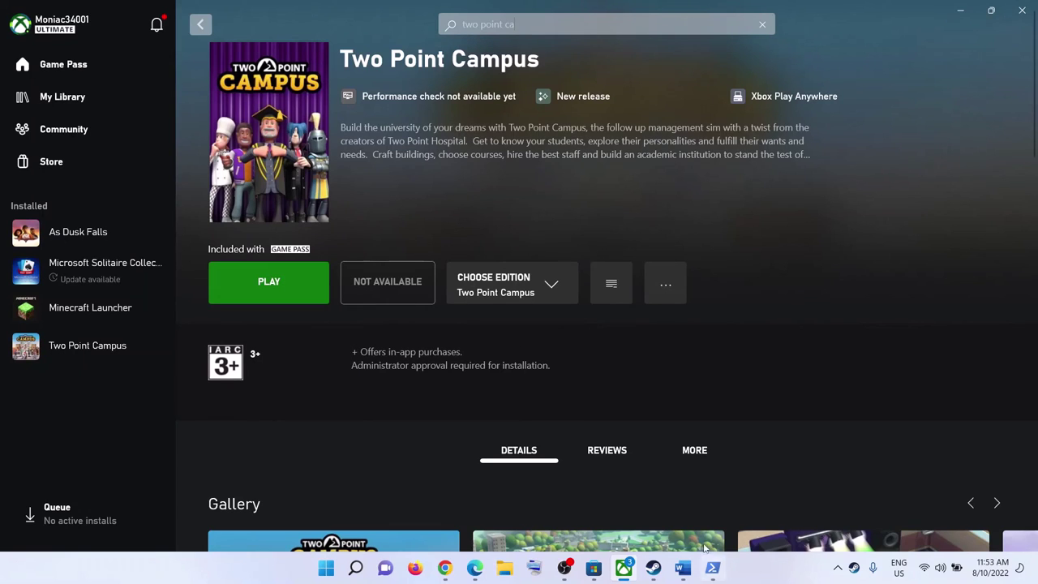
click(653, 567)
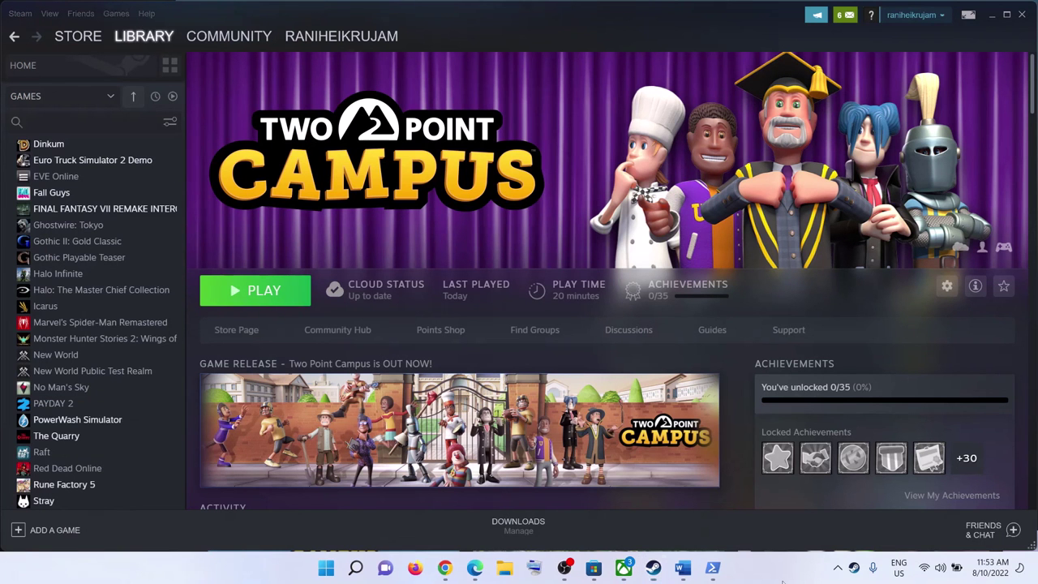